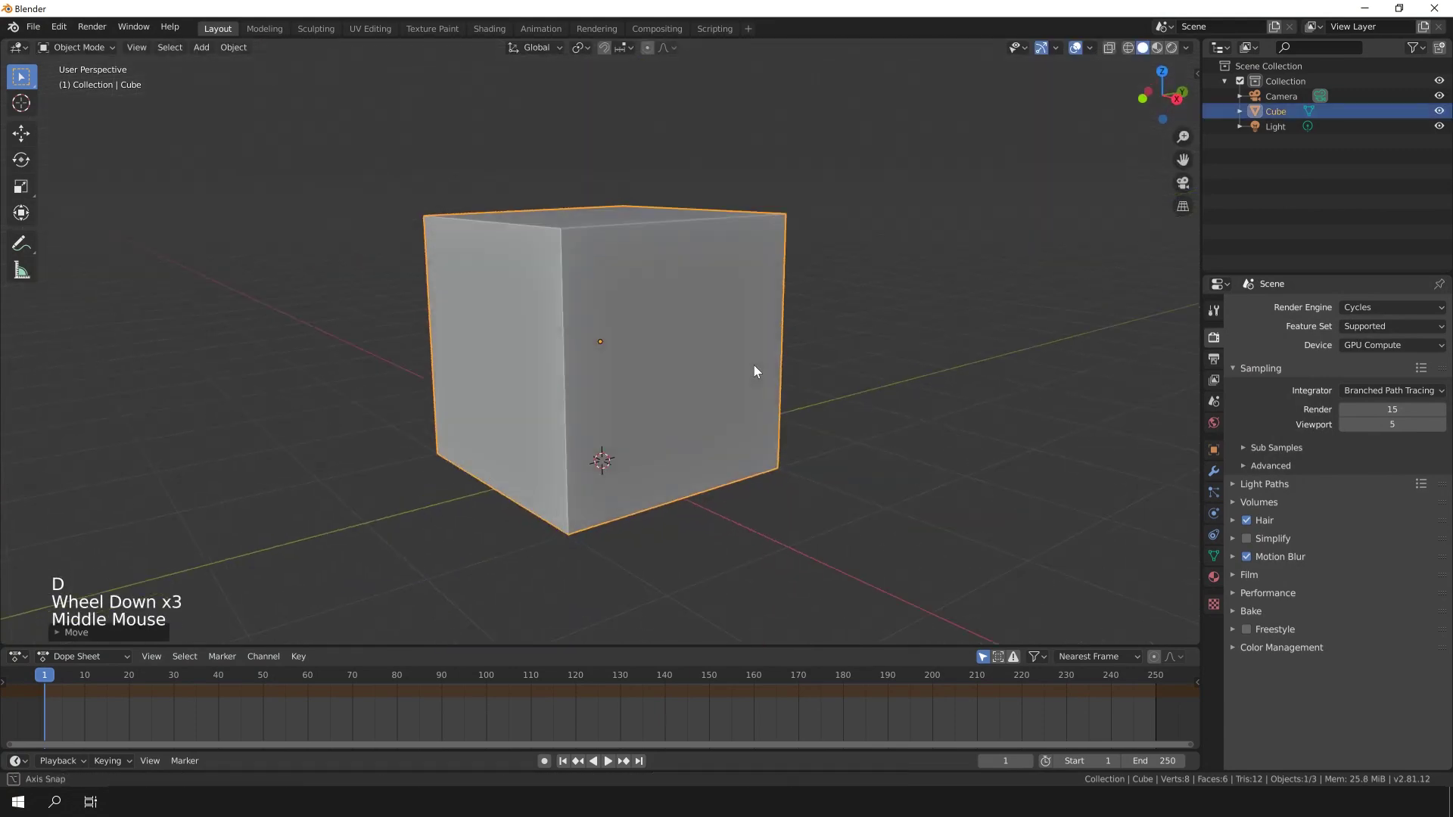
In Edit Mode, enlarge the cube and add a loop cut around its middle.
key(Tab)
key(s)
click(865, 339)
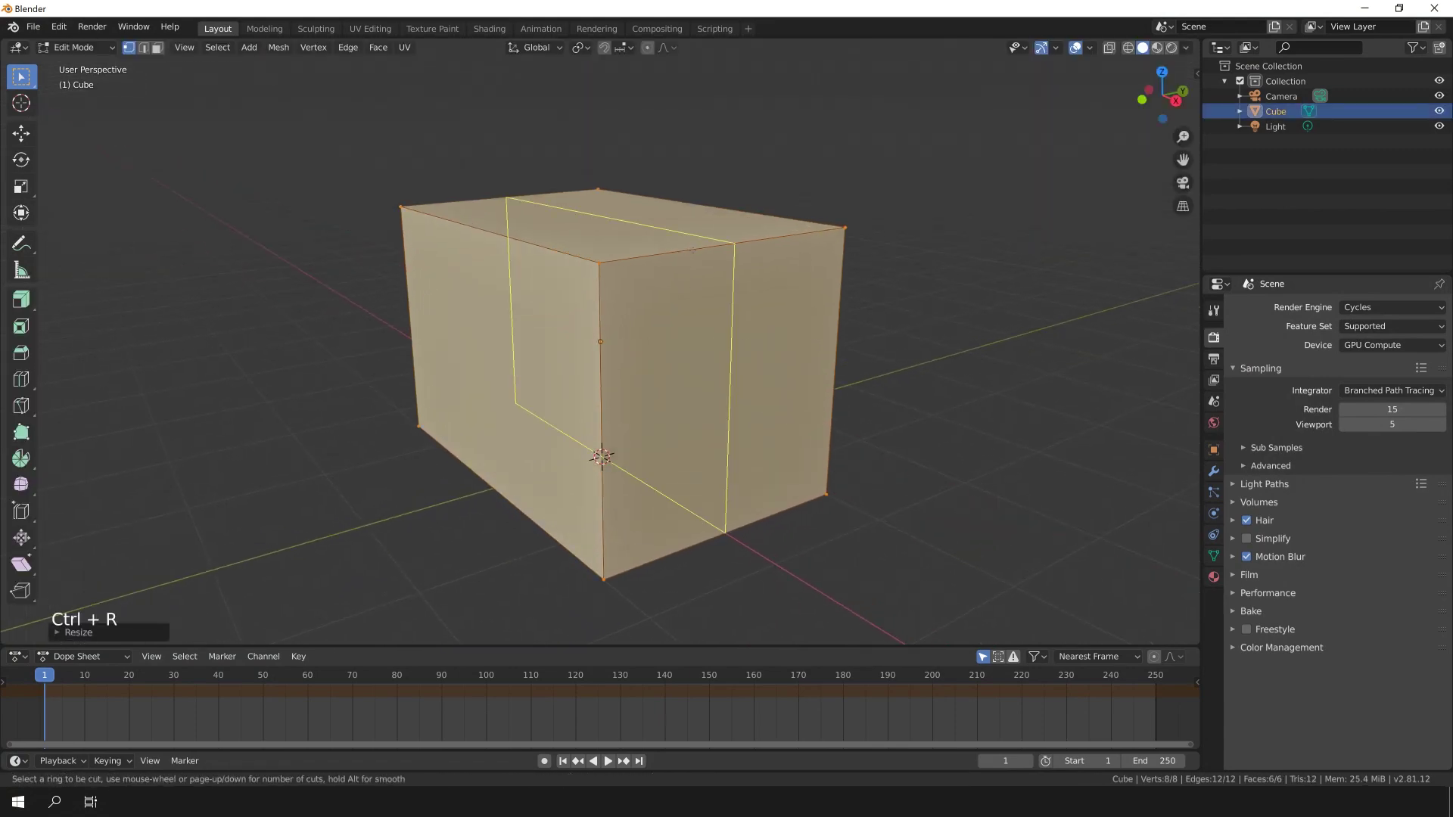
middle_drag(694, 250, 704, 303)
Lower the two side top edges along Z to form the gabled roof.
click(520, 227)
shift+click(697, 220)
middle_drag(697, 220, 757, 341)
key(g)
key(z)
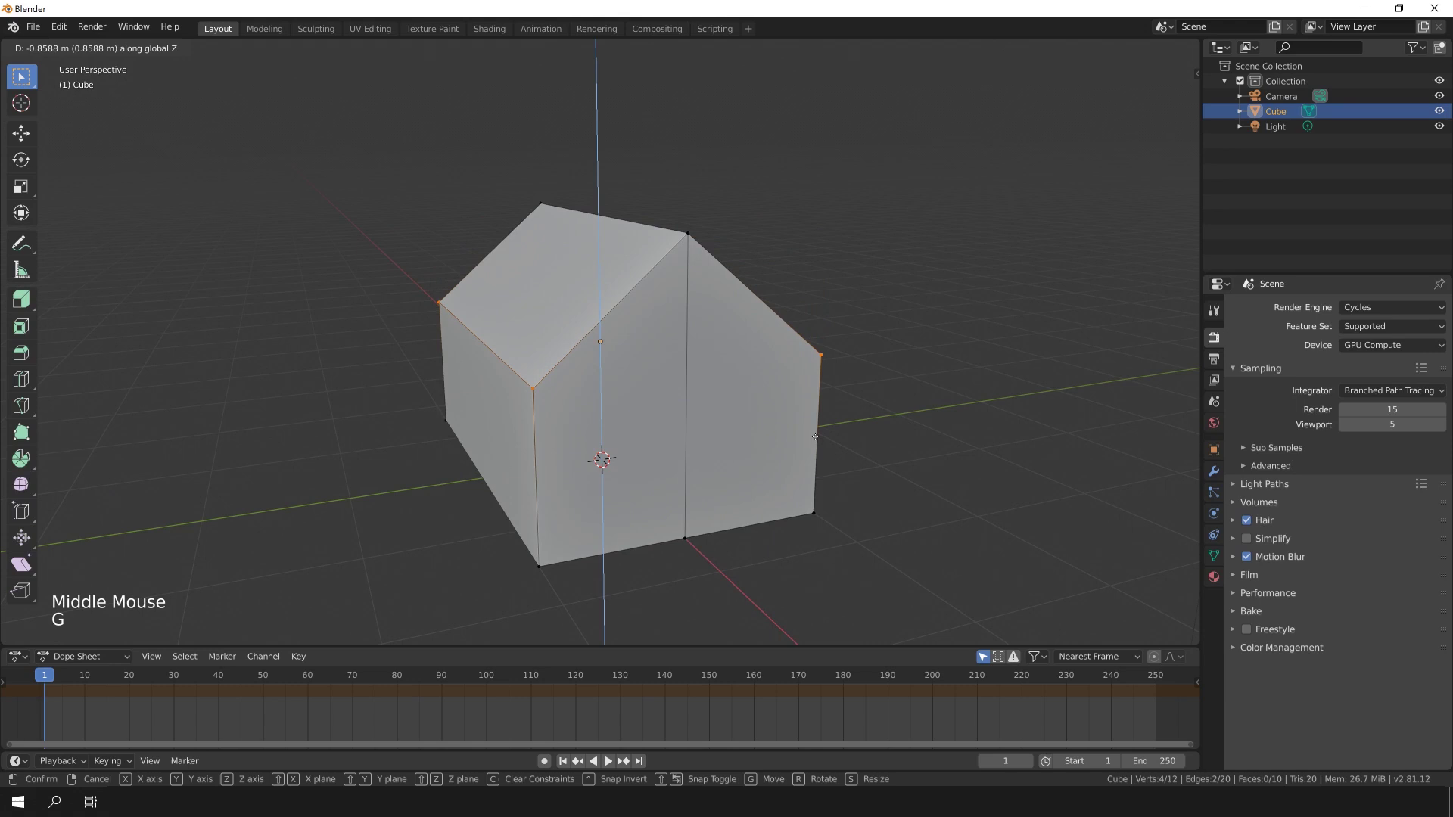
click(815, 436)
Add a horizontal loop cut just below the eaves, then clear the selection.
key(3)
key(ctrl+r)
click(687, 372)
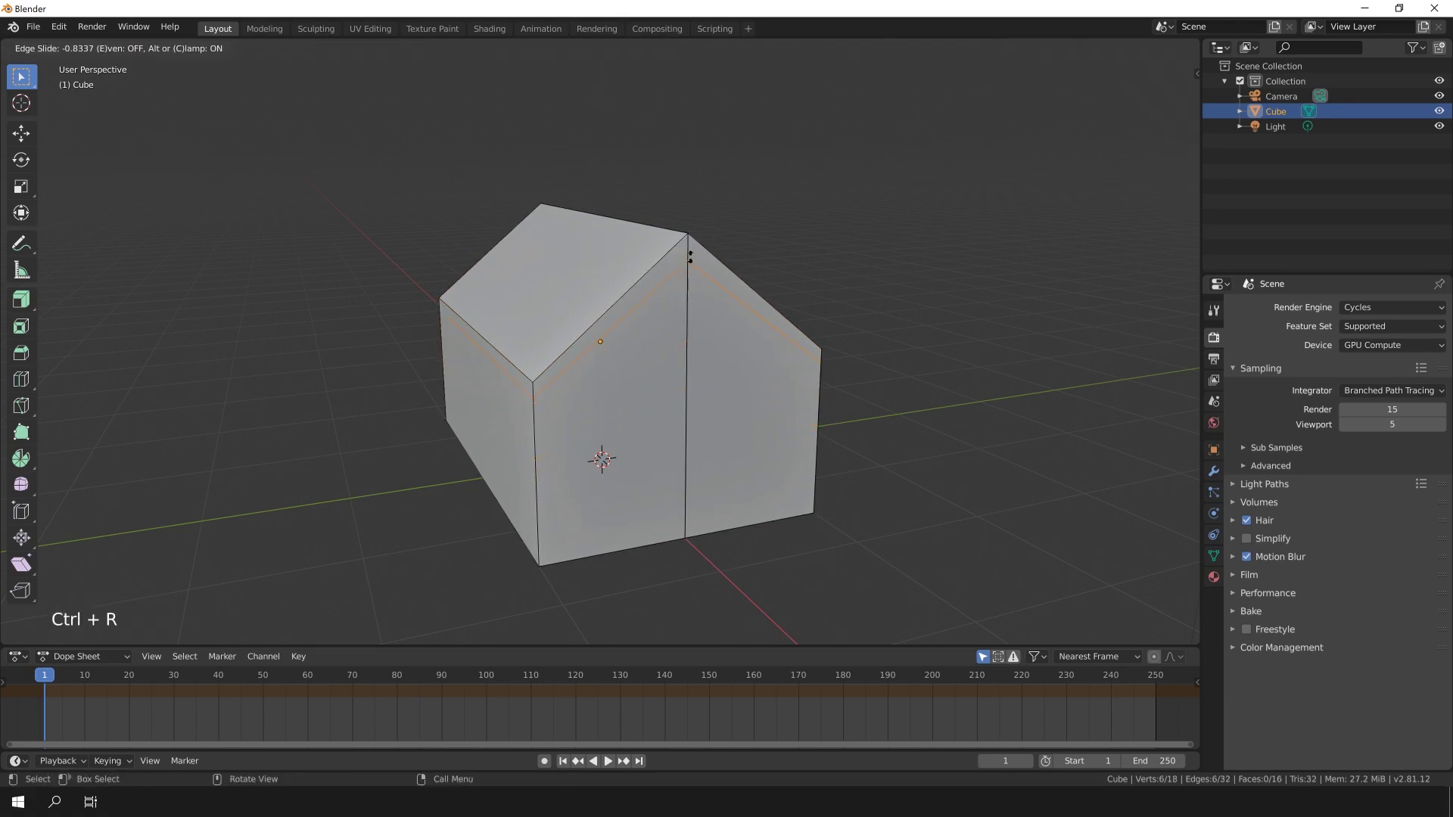
click(690, 258)
shift+middle_drag(690, 258, 605, 356)
key(alt+a)
scroll(528, 378, up, 2)
key(alt+a)
key(2)
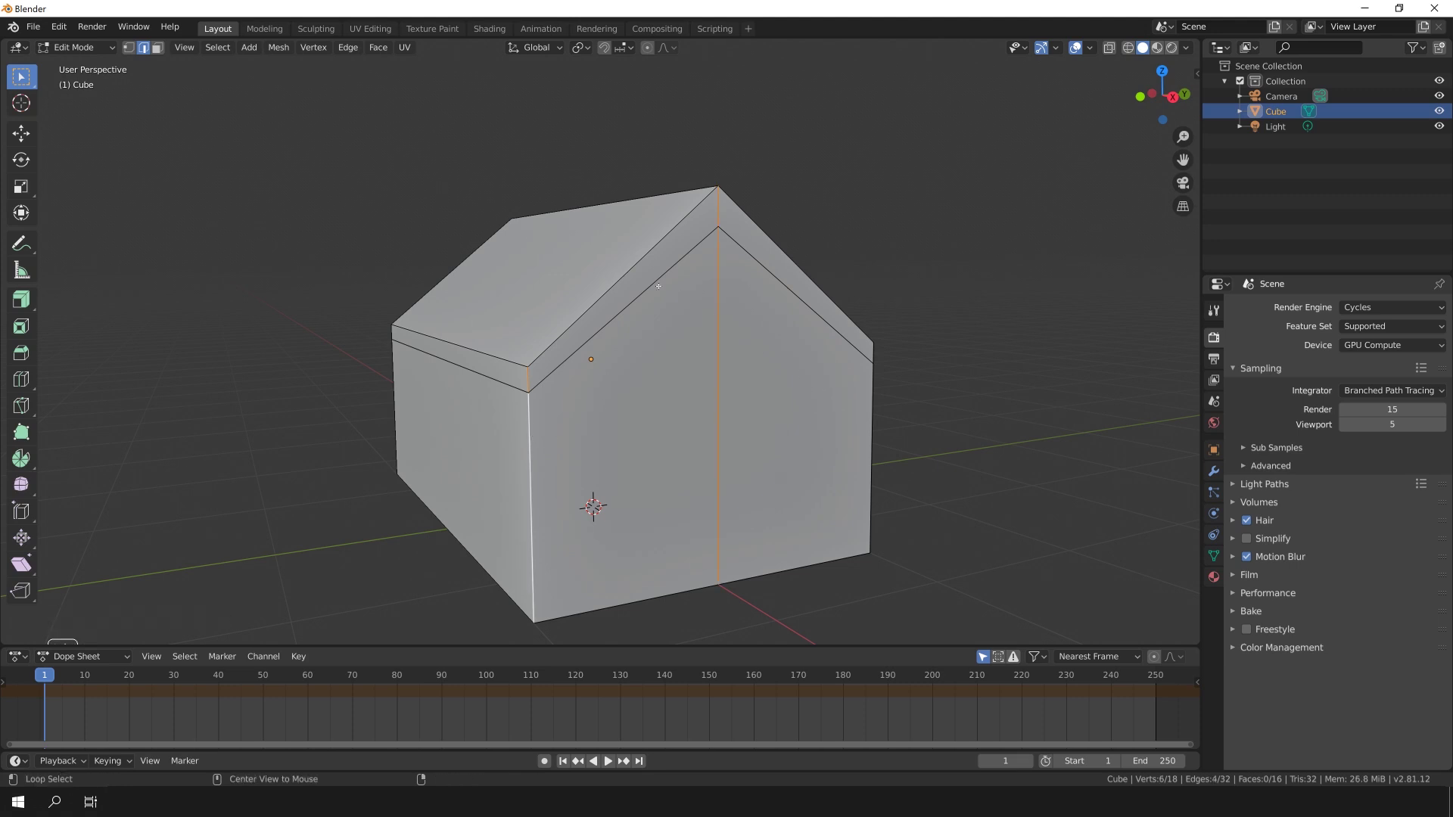
Dissolve the extra edge loop and extrude both roof faces to thicken the roof.
key(Delete)
click(647, 354)
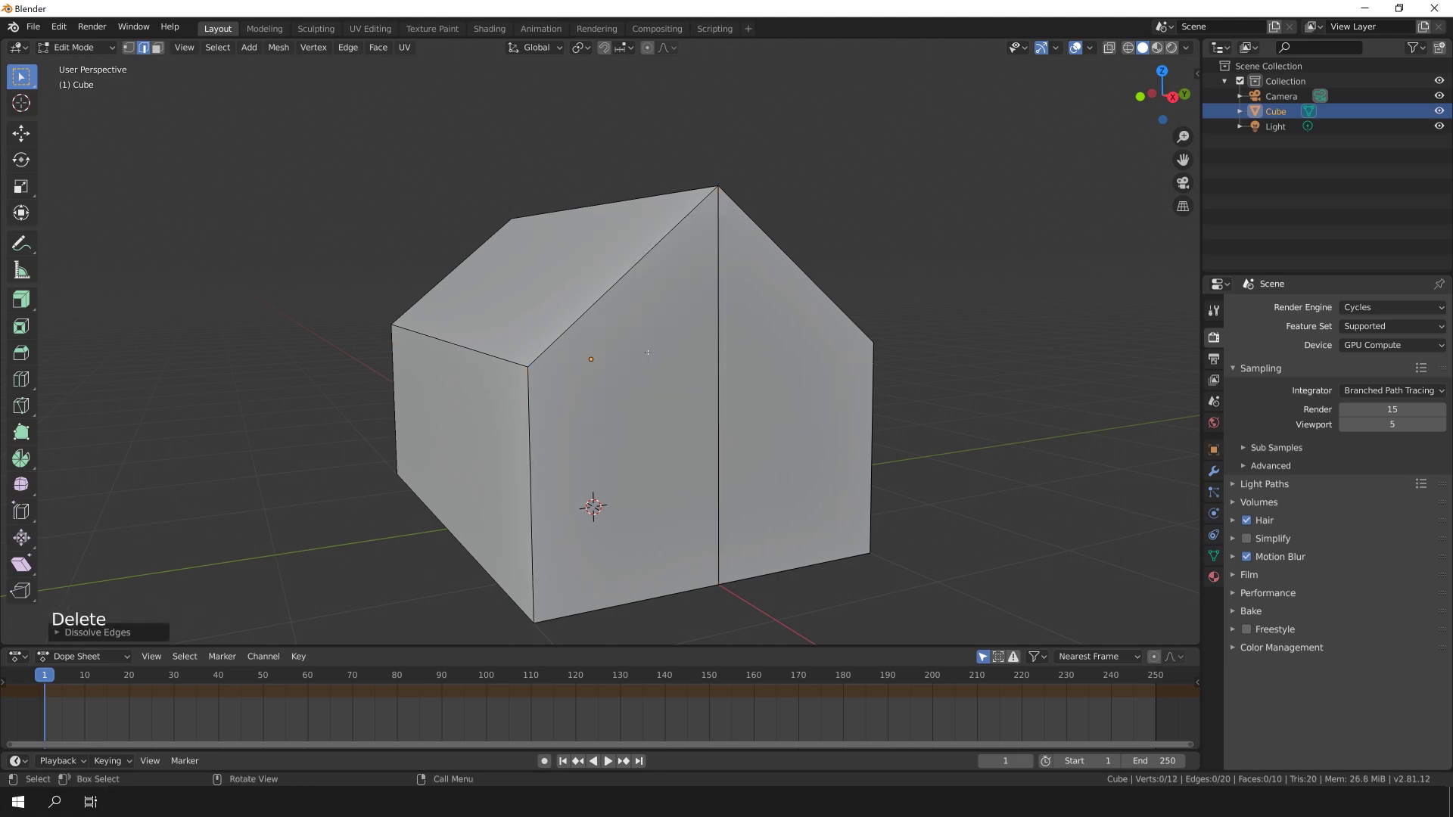
key(3)
click(568, 272)
middle_drag(568, 273, 597, 287)
middle_drag(598, 288, 718, 312)
shift+click(666, 333)
key(e)
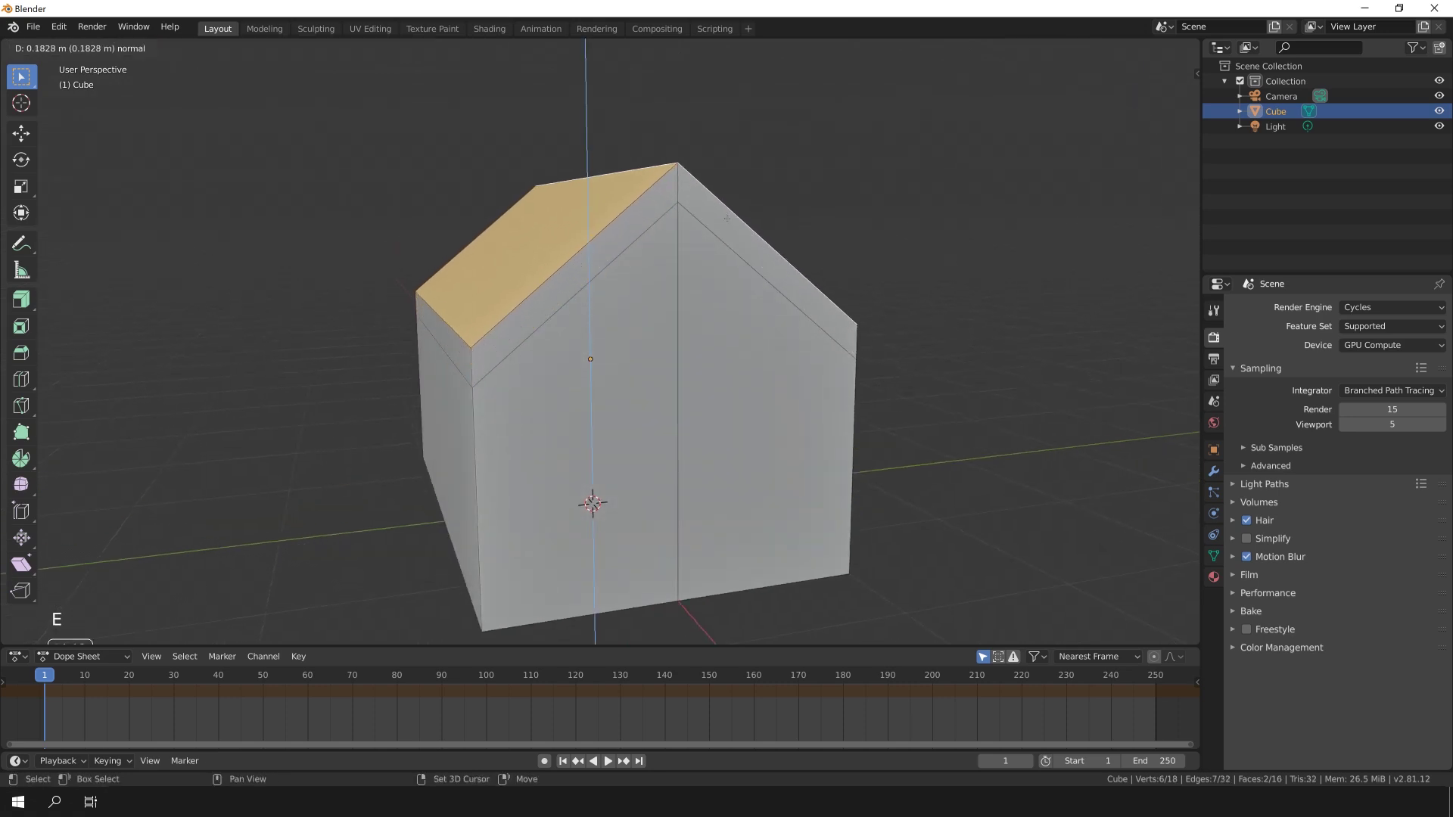
click(727, 218)
middle_drag(726, 218, 648, 358)
Extrude the gable-end roof edge strips and scale them outward into overhangs.
click(672, 222)
shift+click(806, 227)
key(z)
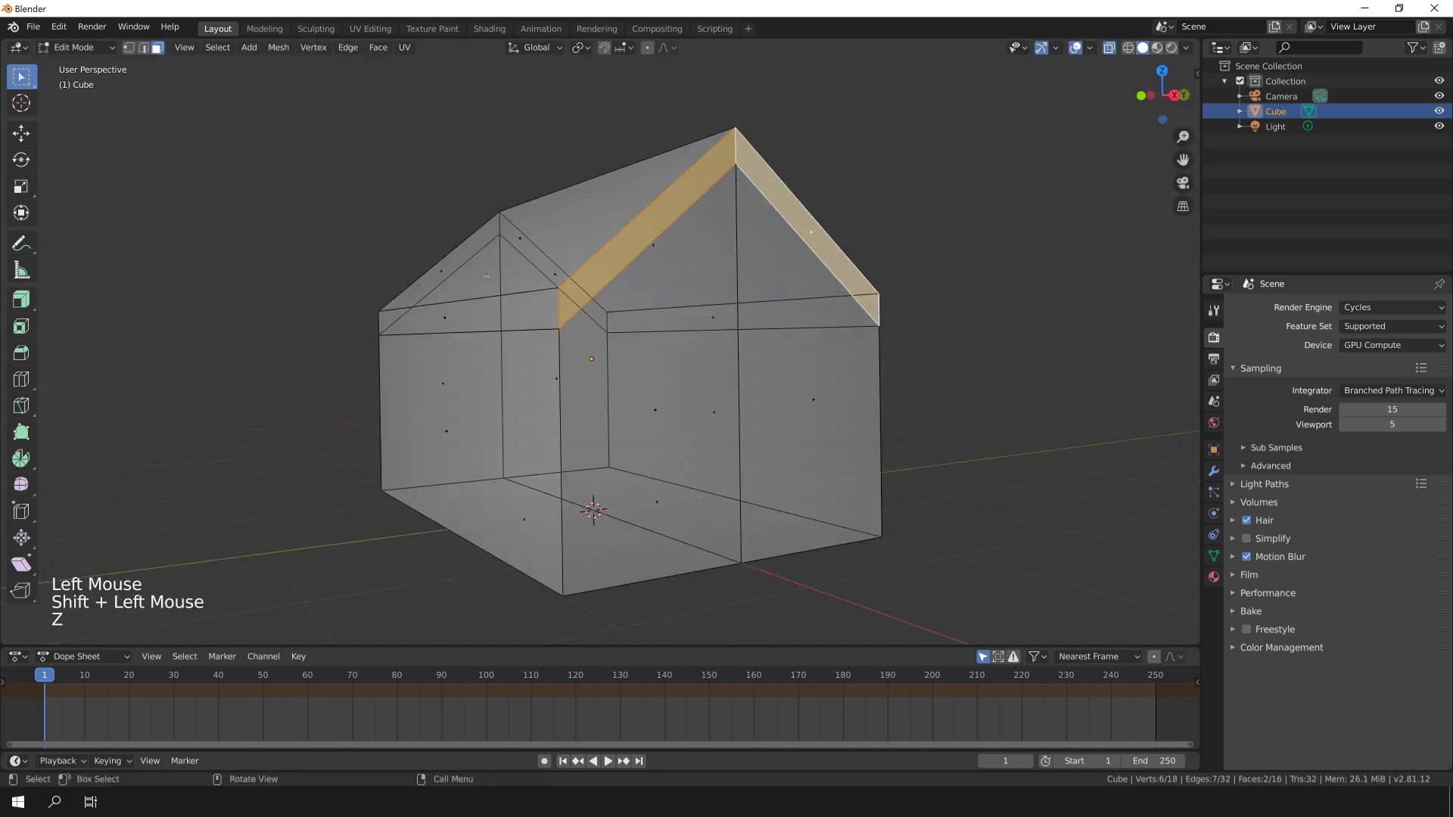
shift+click(552, 272)
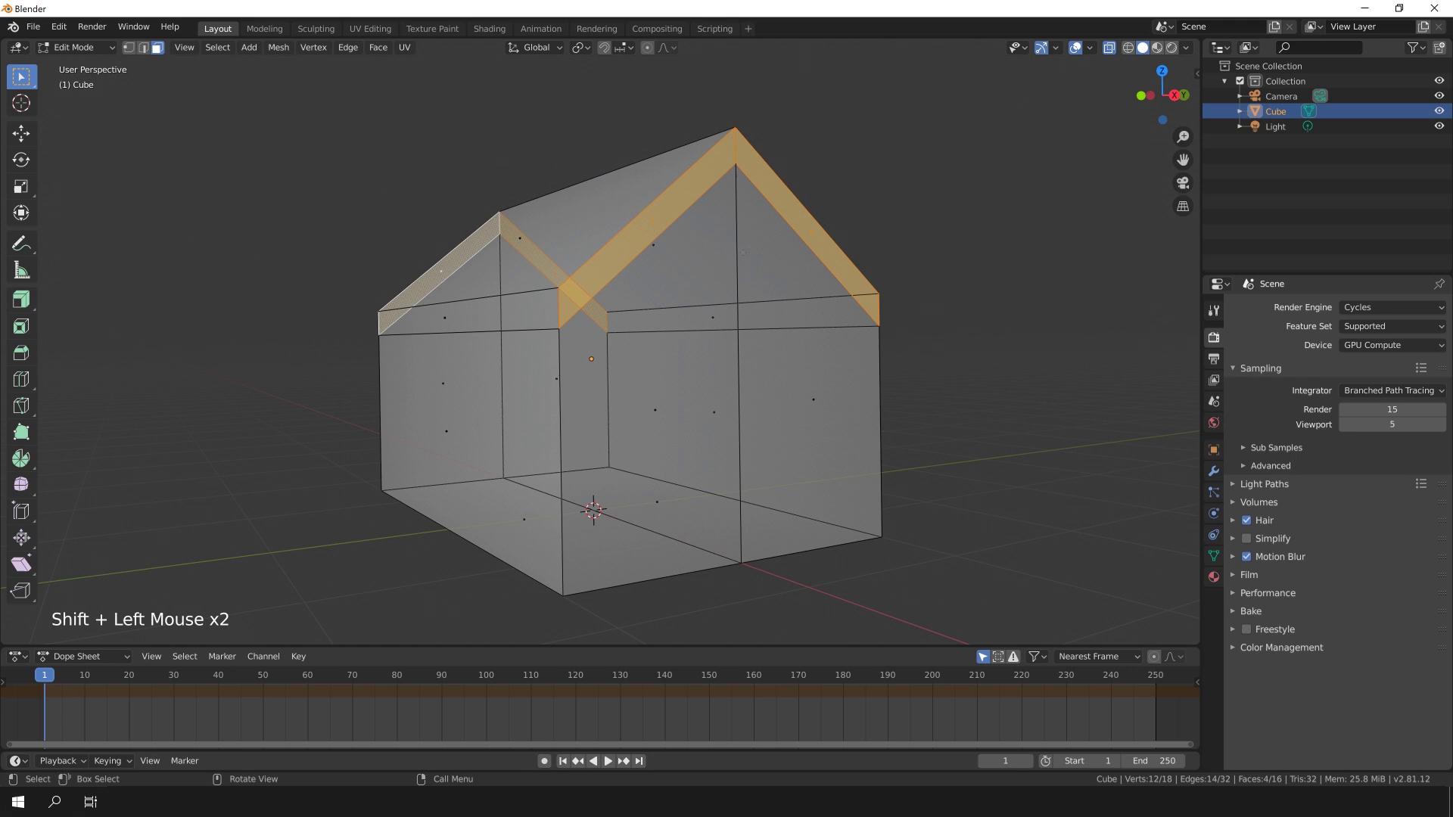
middle_drag(742, 252, 845, 350)
key(e)
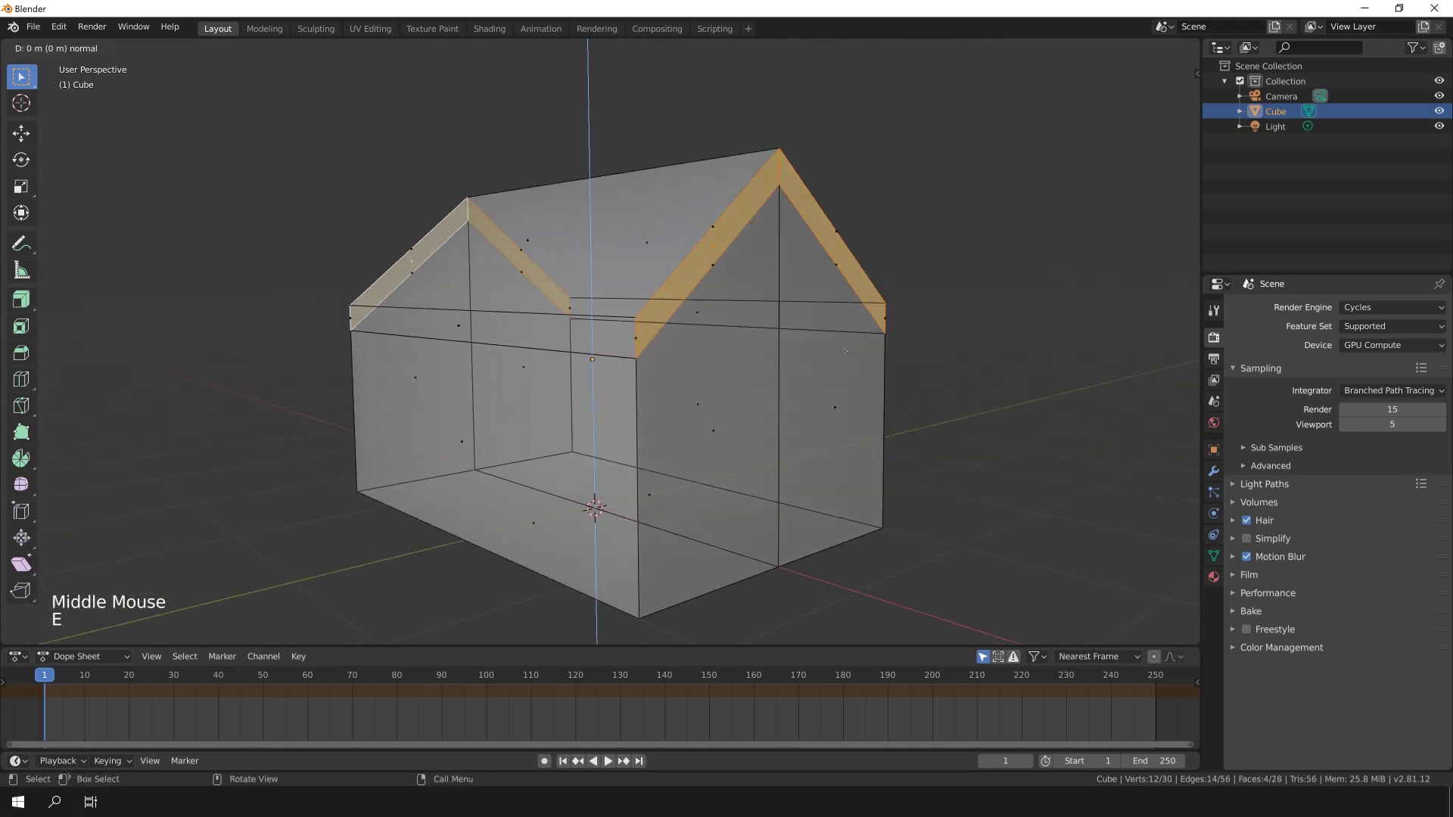
right_click(846, 351)
key(s)
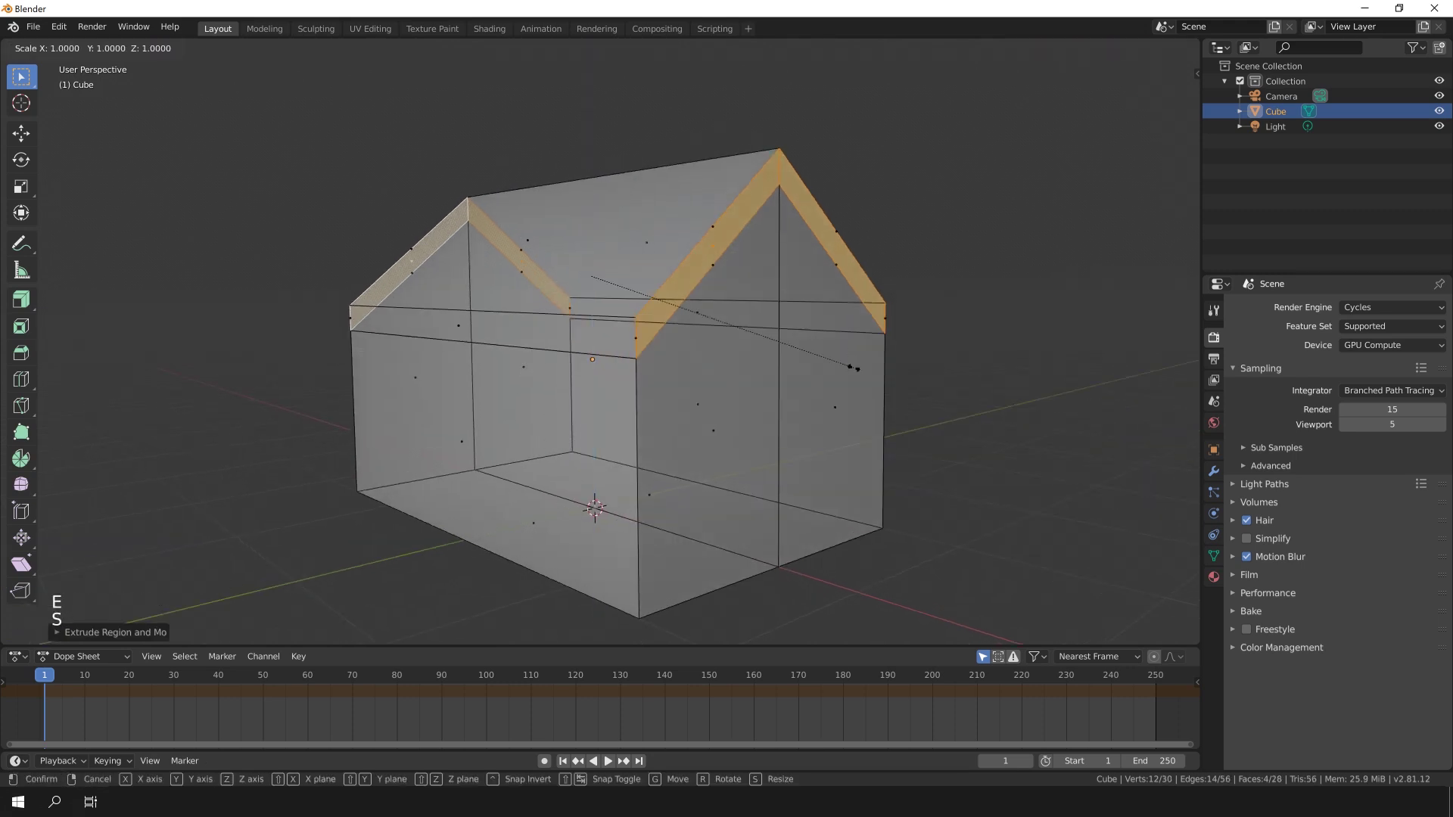
click(893, 381)
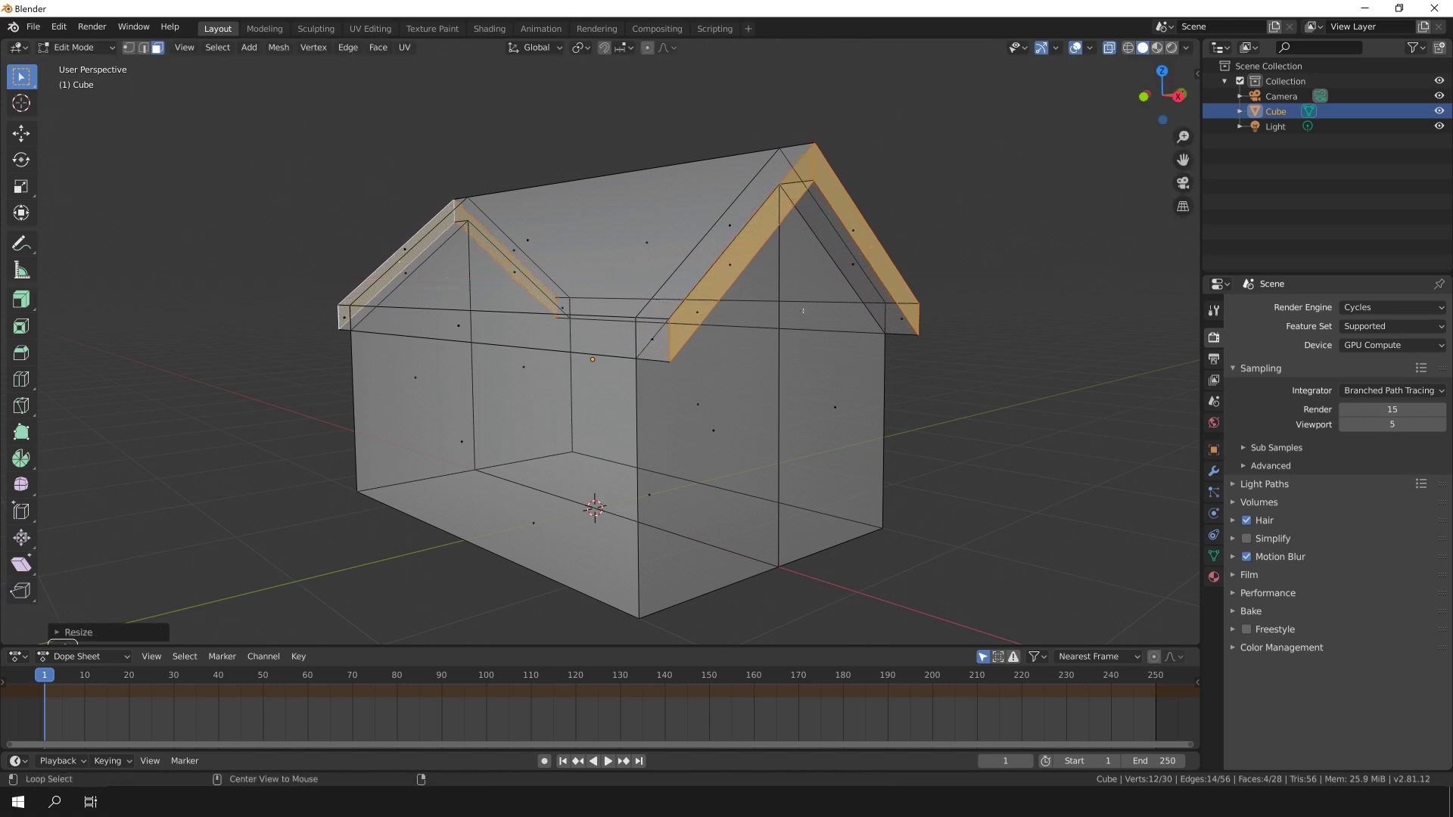
key(alt+a)
Extrude the front roof beam faces and raise the extrusion along Z.
scroll(628, 338, down, 2)
middle_drag(629, 339, 625, 350)
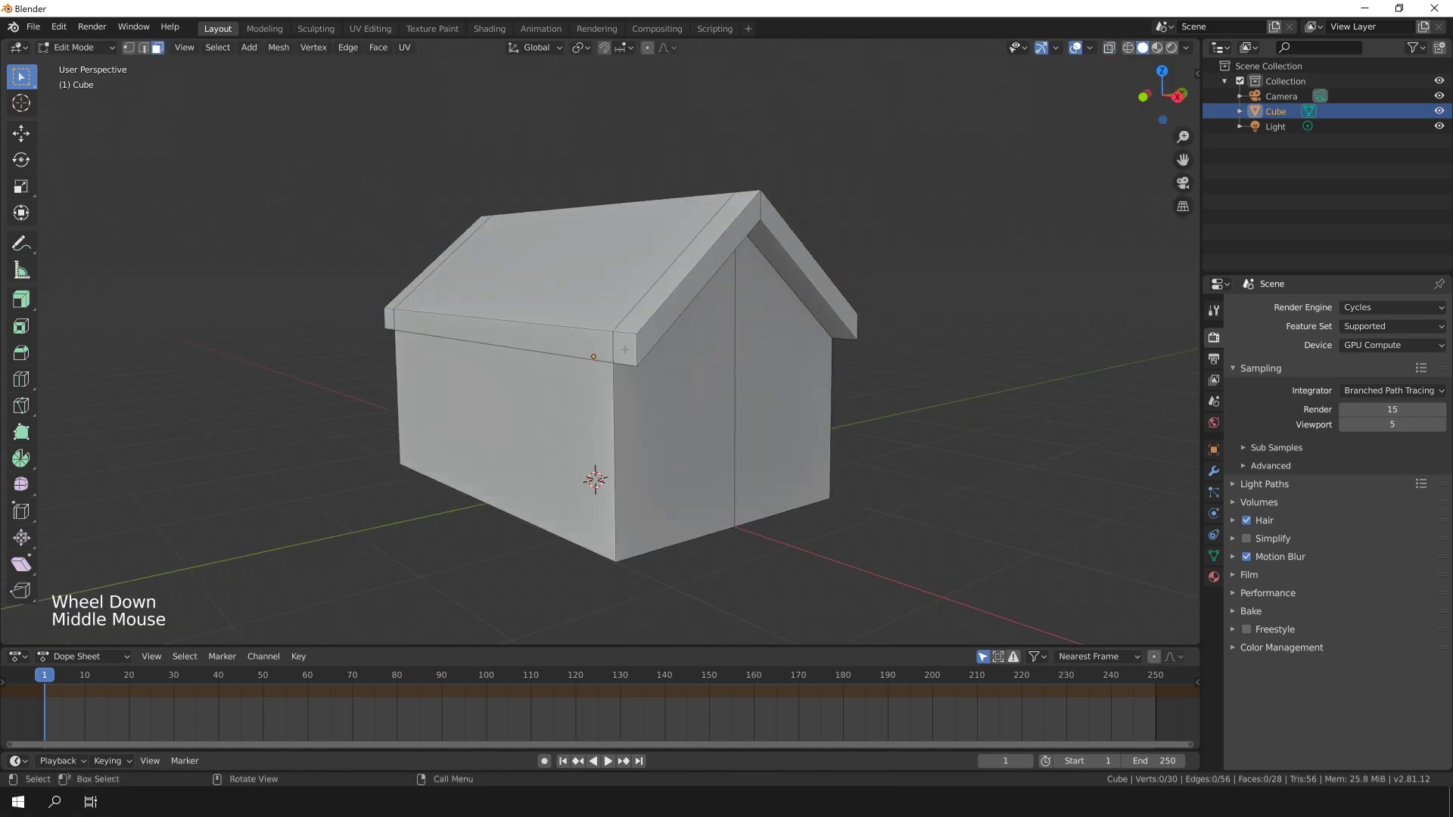
shift+click(509, 333)
shift+click(389, 319)
key(KP_5)
middle_drag(529, 373, 612, 389)
scroll(612, 390, up, 6)
key(e)
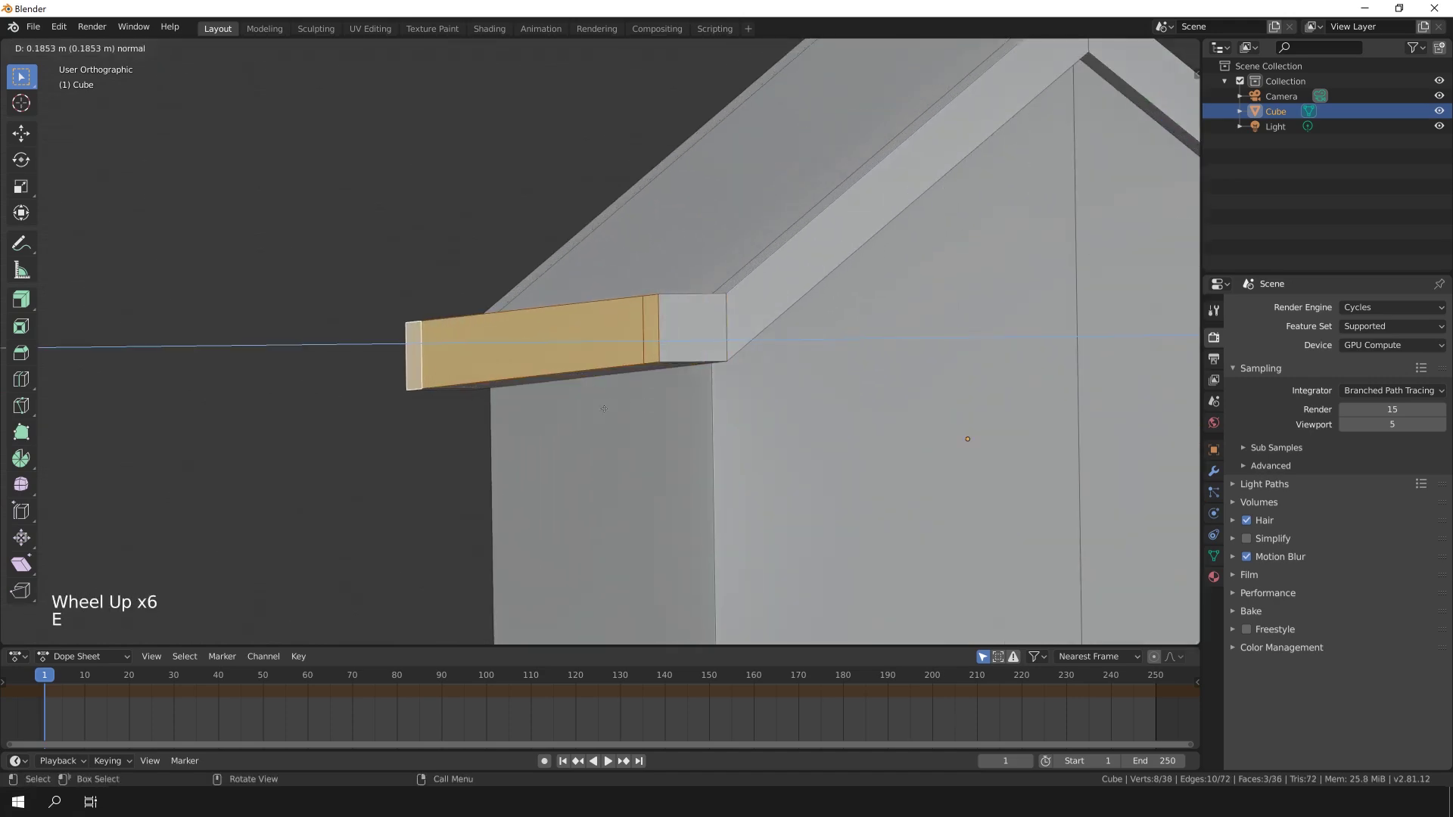
click(587, 411)
key(g)
key(z)
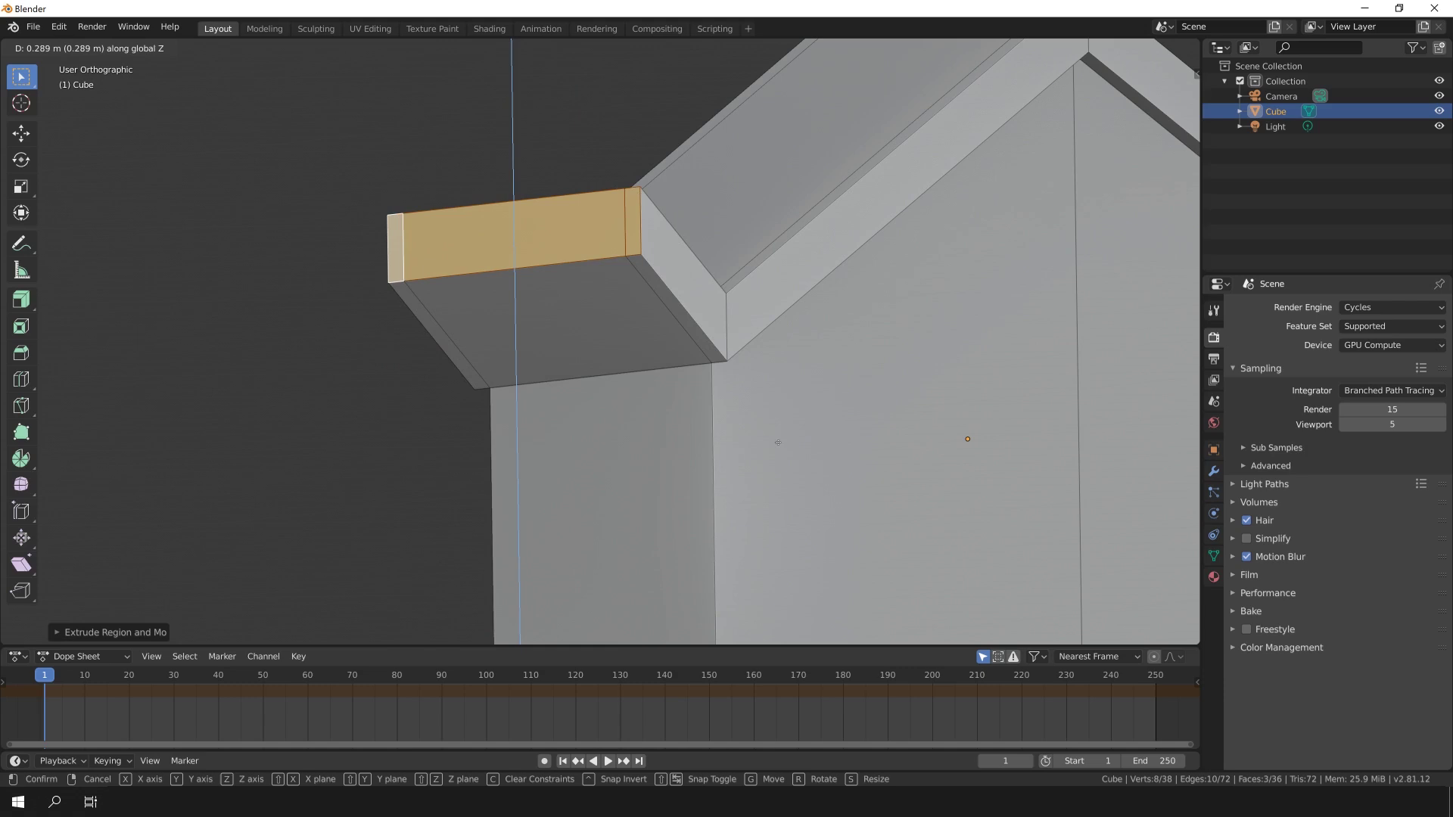
click(628, 336)
Delete the trial extrusion and fill the overhang's open end from its four corner vertices.
key(Delete)
key(1)
drag(445, 288, 529, 454)
shift+click(489, 388)
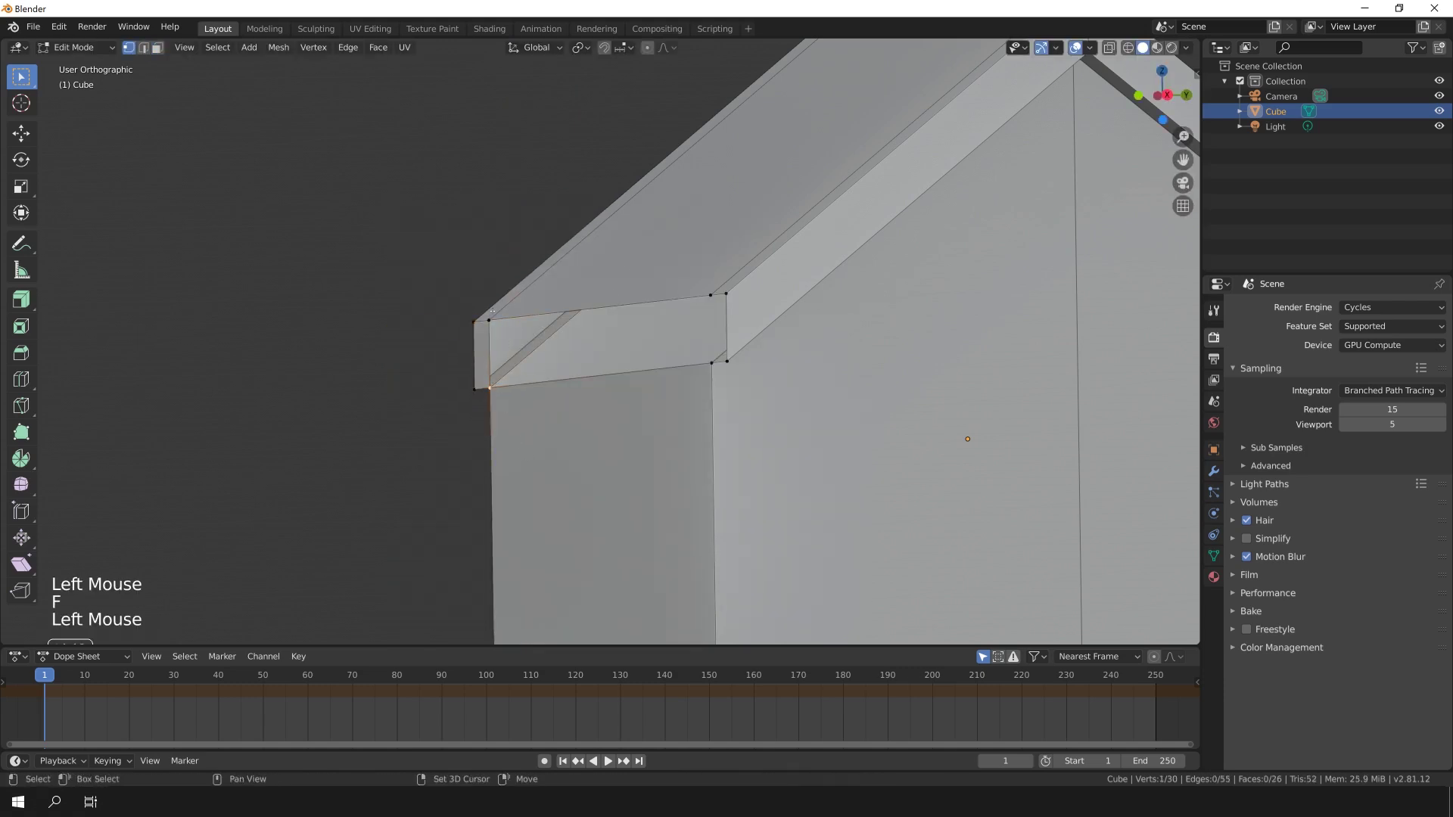
shift+click(711, 363)
shift+click(712, 295)
key(f)
click(694, 269)
key(alt+a)
key(3)
scroll(694, 303, down, 3)
shift+middle_drag(694, 303, 711, 379)
middle_drag(711, 378, 726, 421)
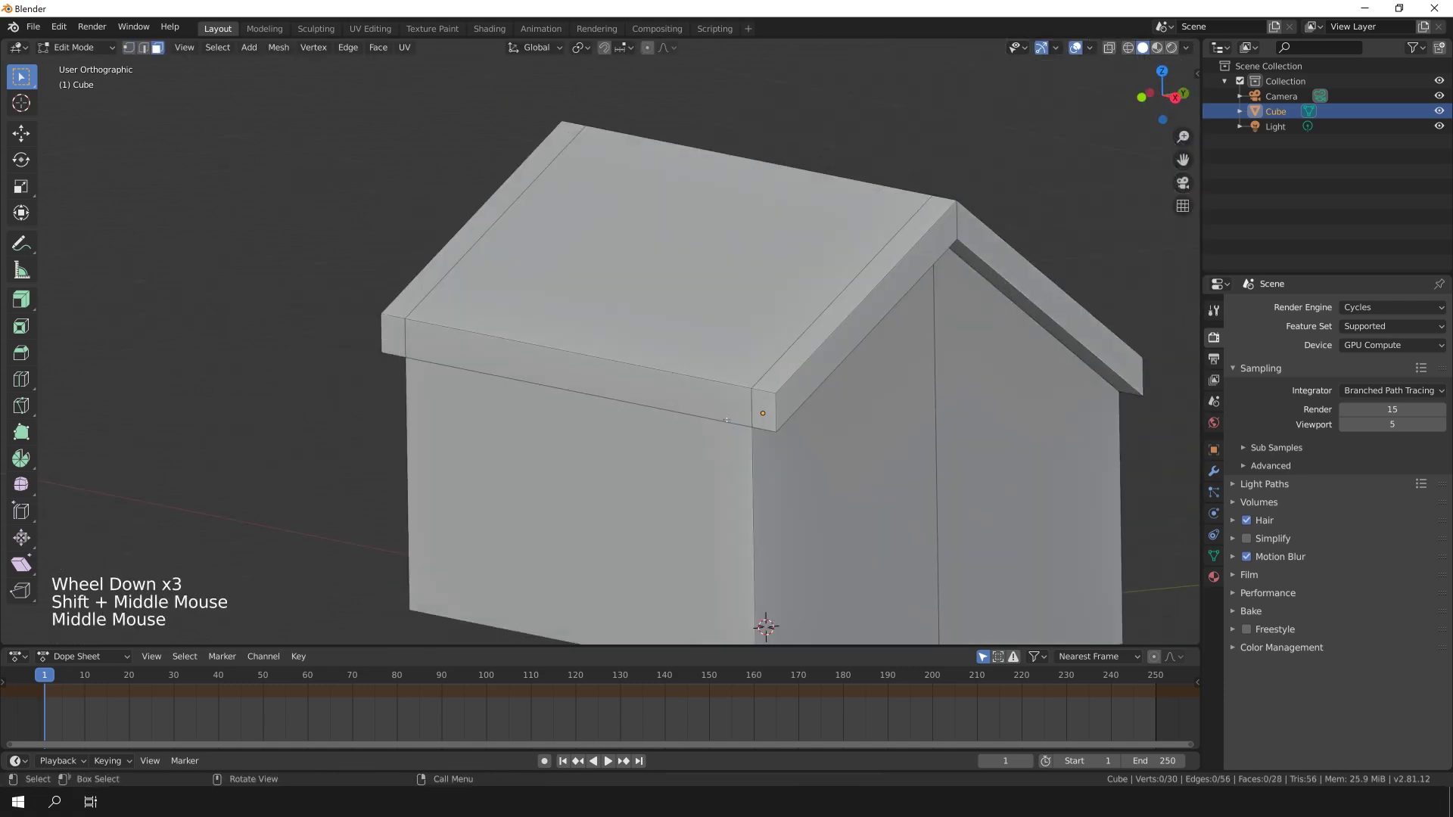
Select the main roof face and set the transform orientation to Normal.
click(1058, 47)
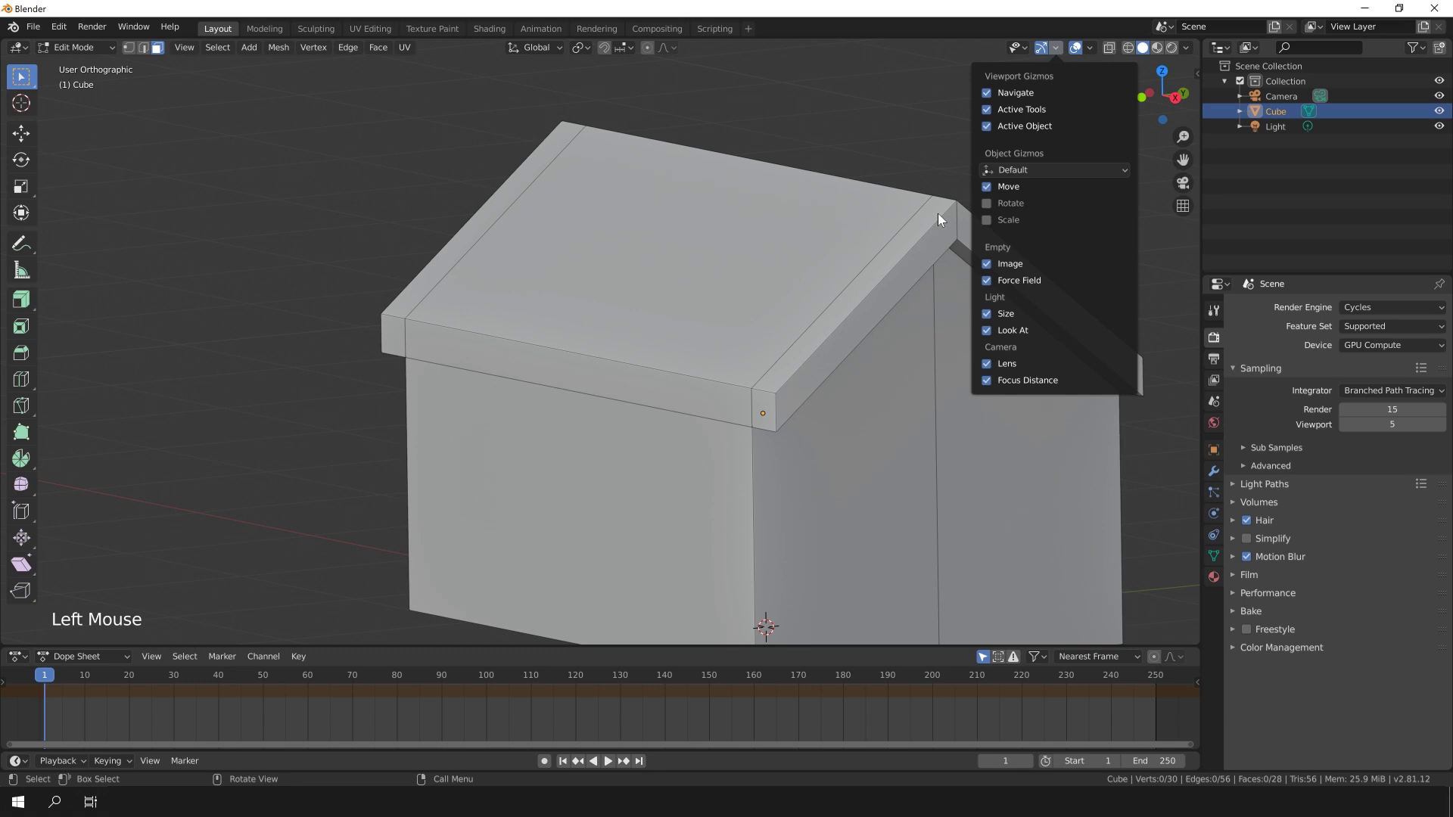
click(805, 346)
click(719, 250)
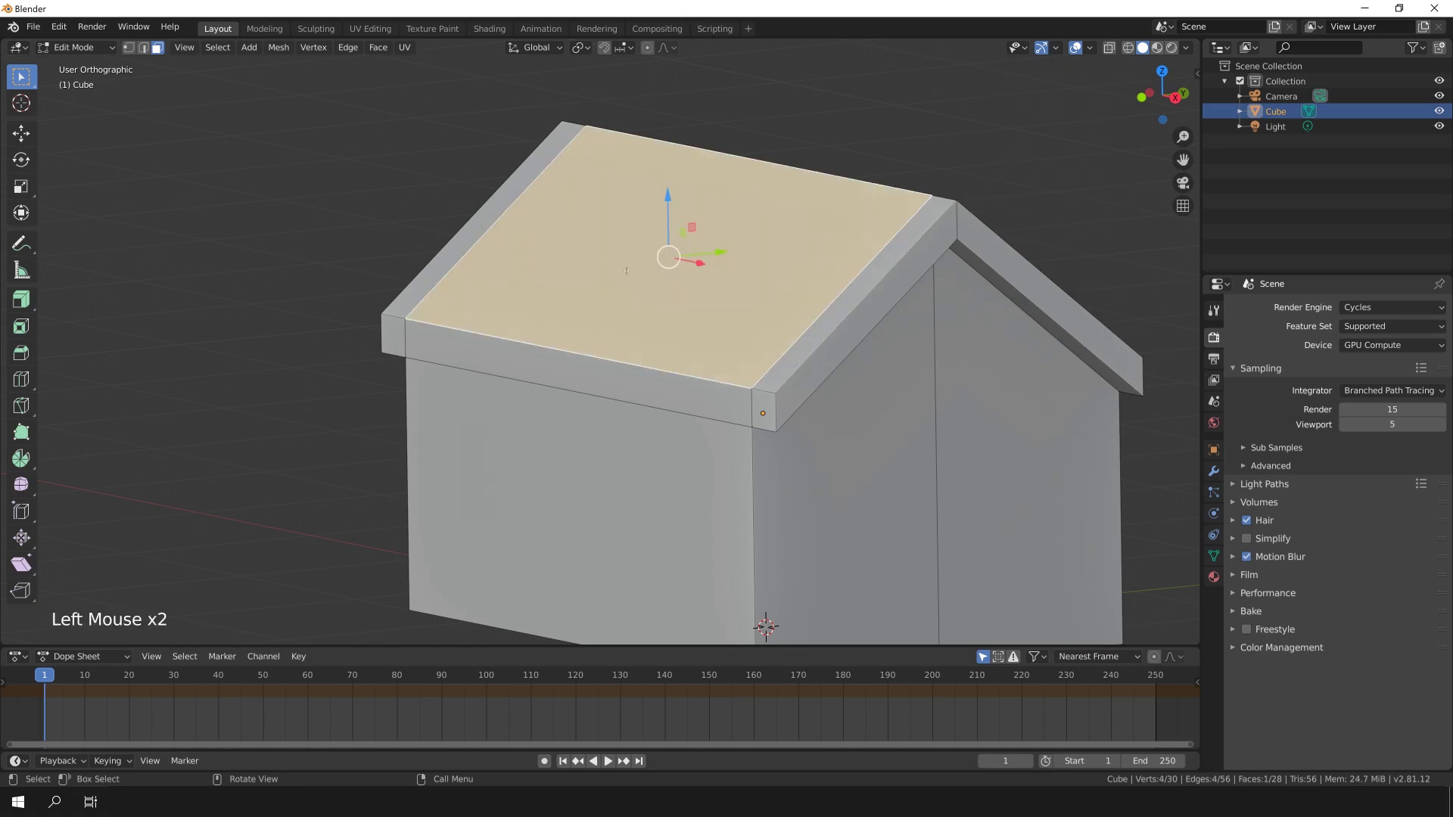
middle_drag(719, 250, 618, 285)
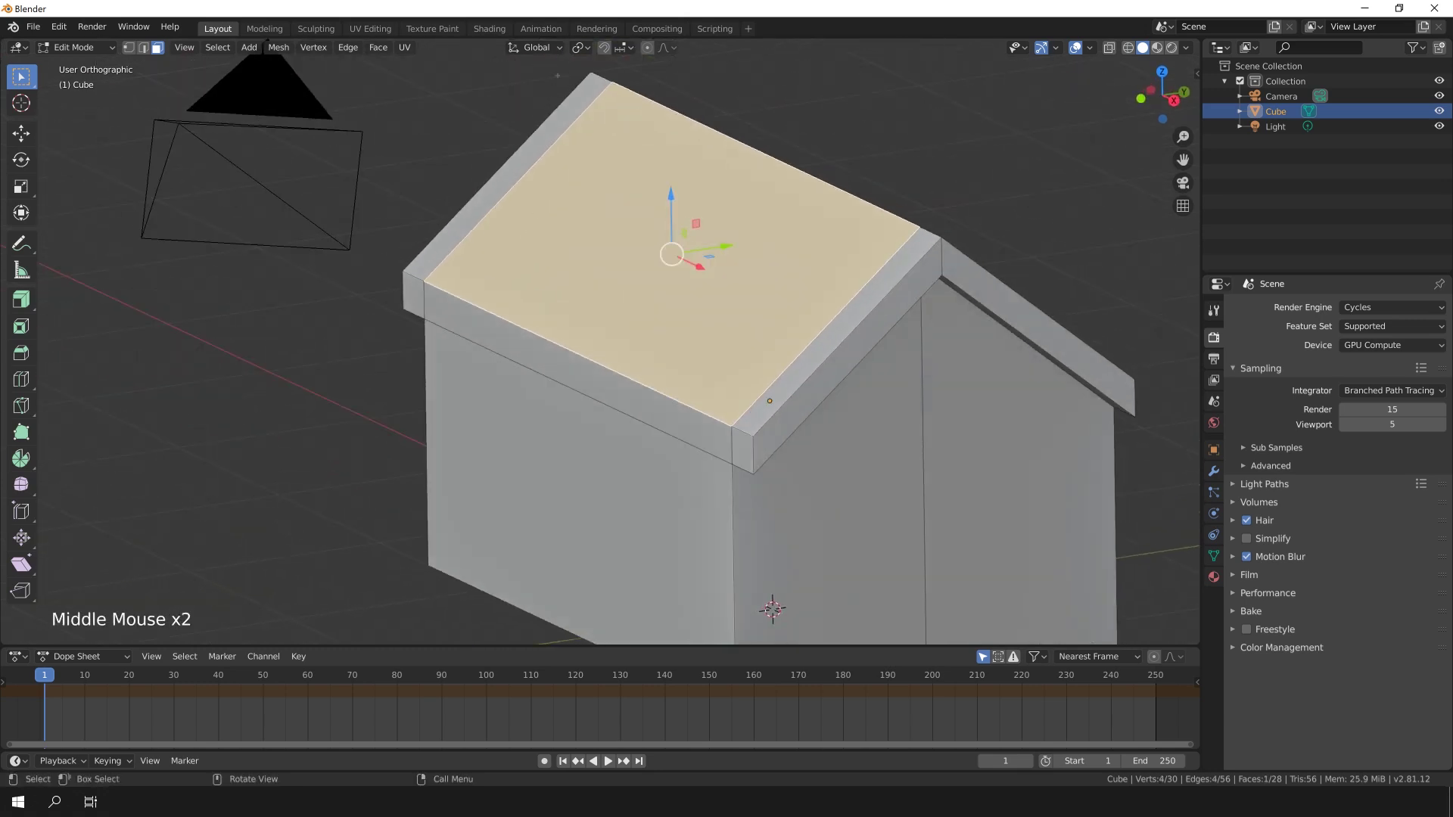
click(555, 50)
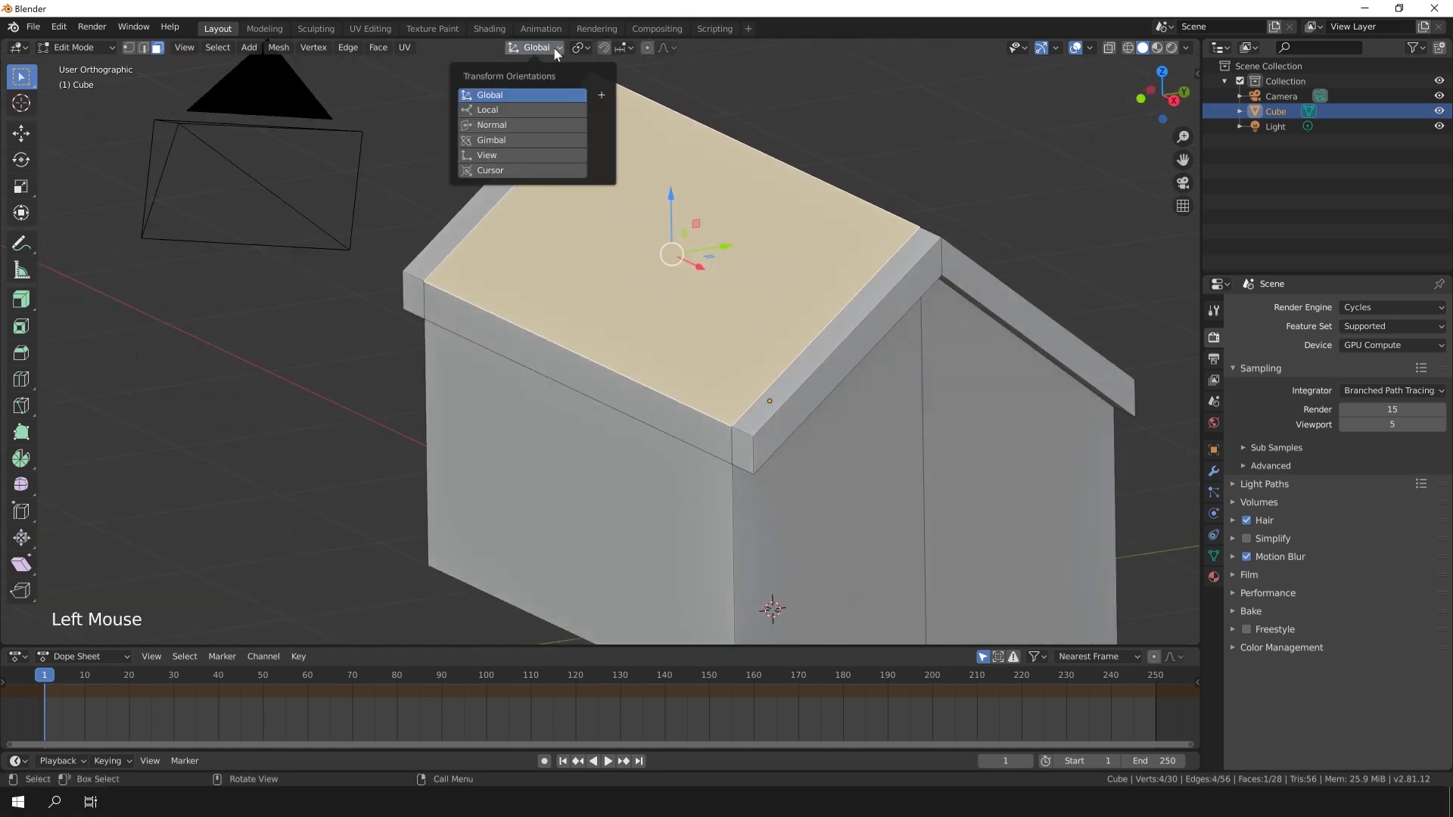
click(512, 124)
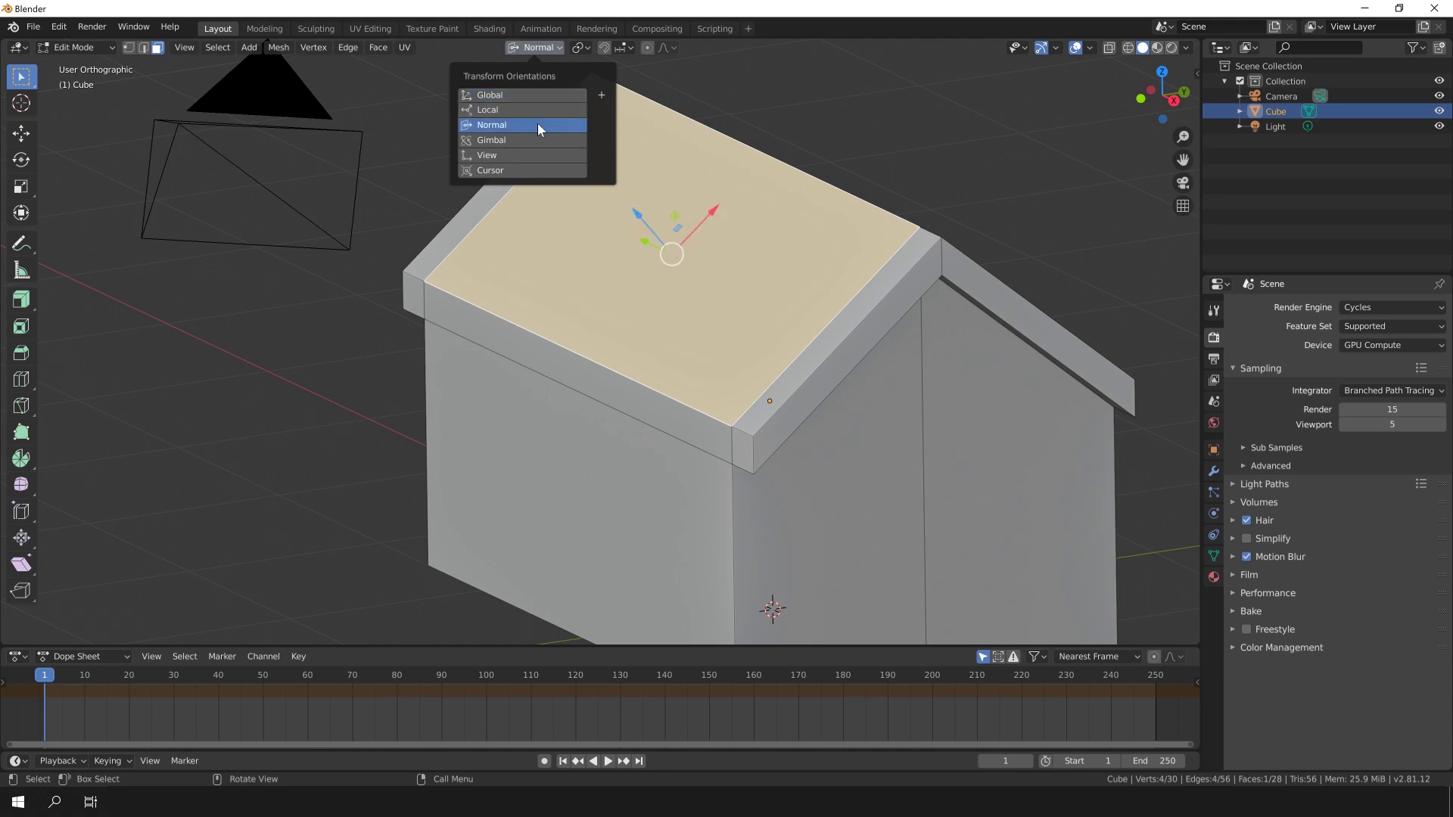
Create a custom transform orientation named Roof1 from the roof face.
middle_drag(713, 228, 666, 318)
middle_drag(666, 318, 810, 262)
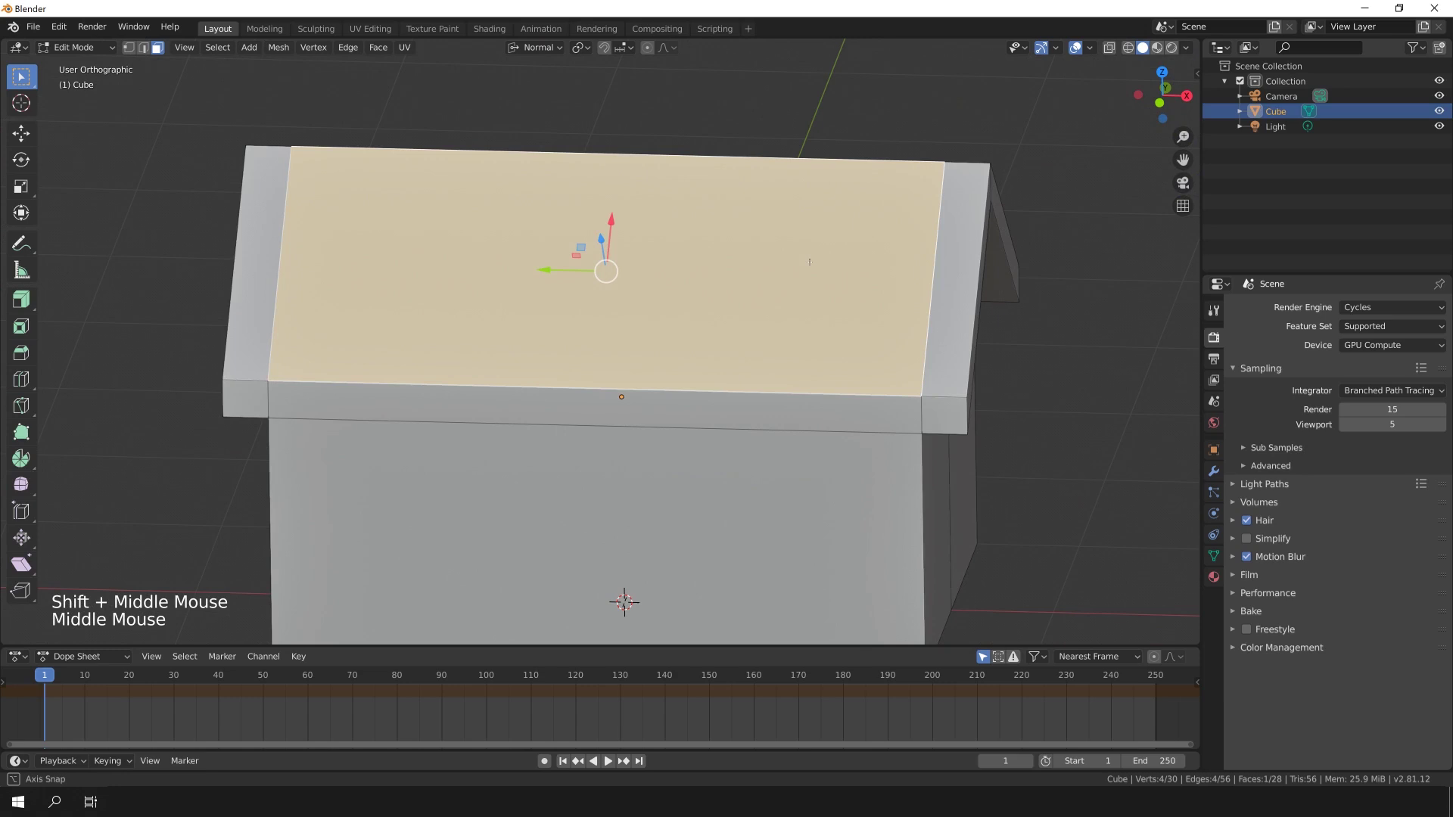
click(556, 47)
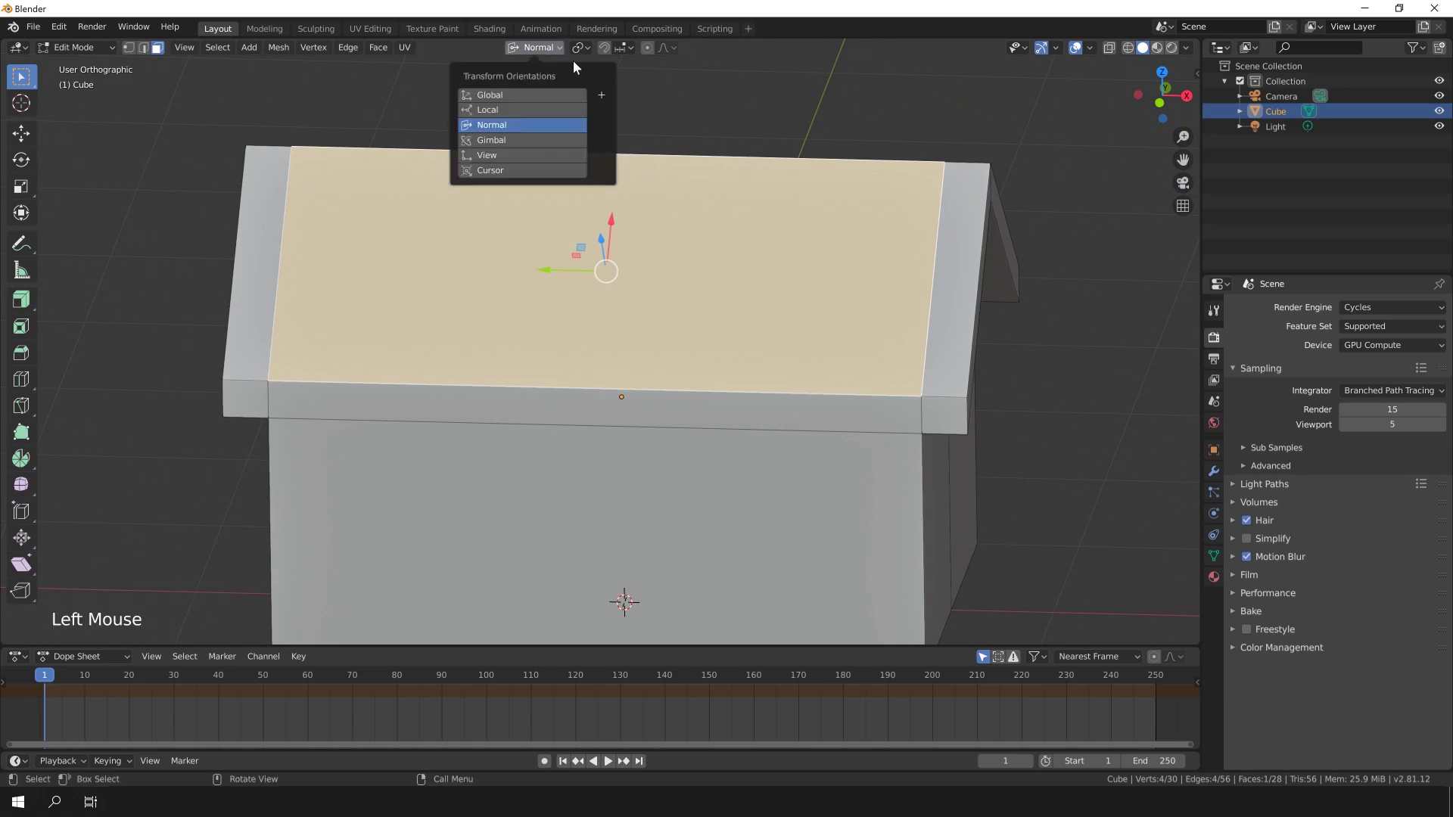
click(601, 95)
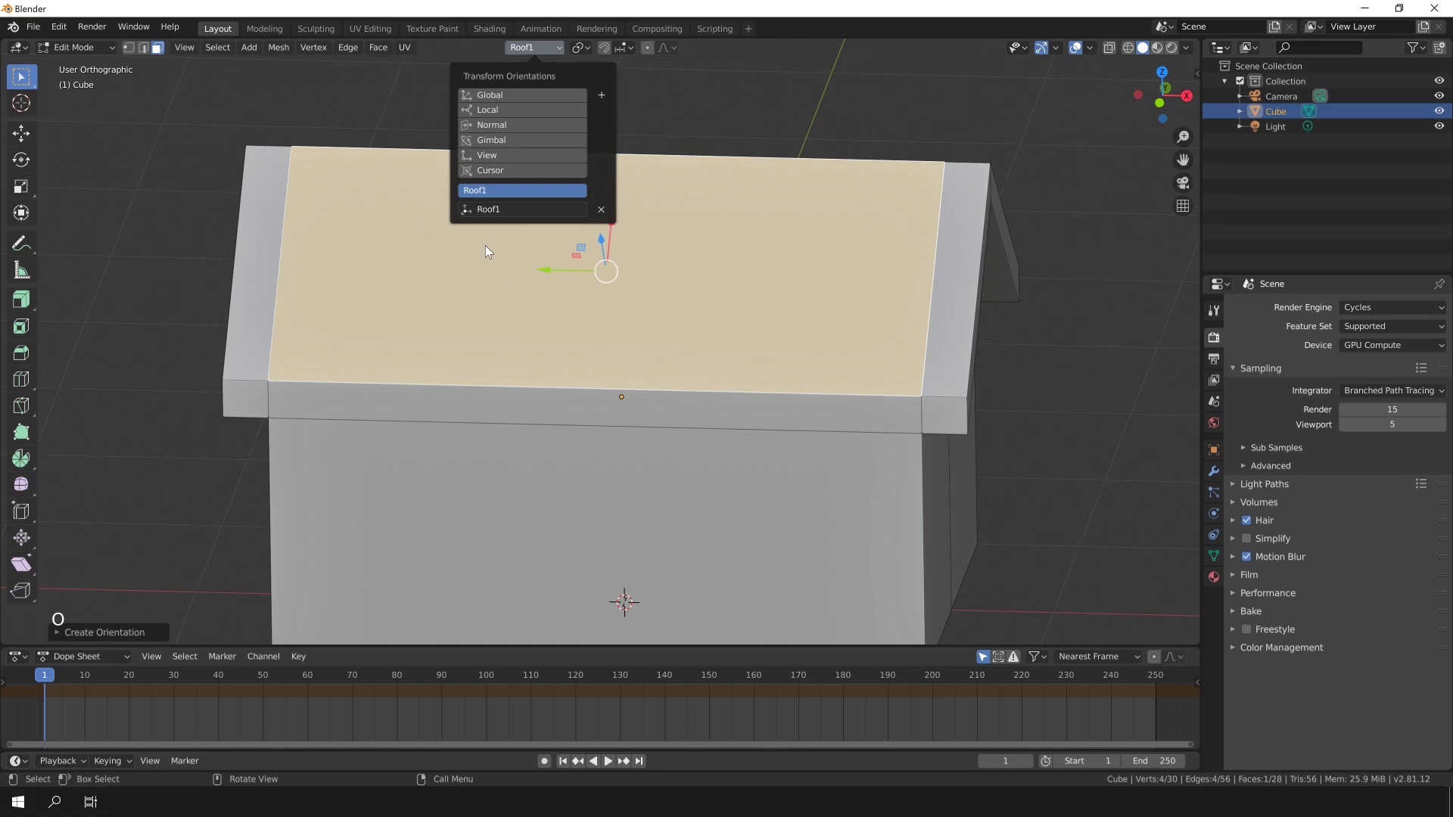
Extrude the left roof's front fascia, slide it along Roof1 and scale it by 0.5.
middle_drag(485, 246, 409, 256)
click(760, 420)
shift+click(568, 408)
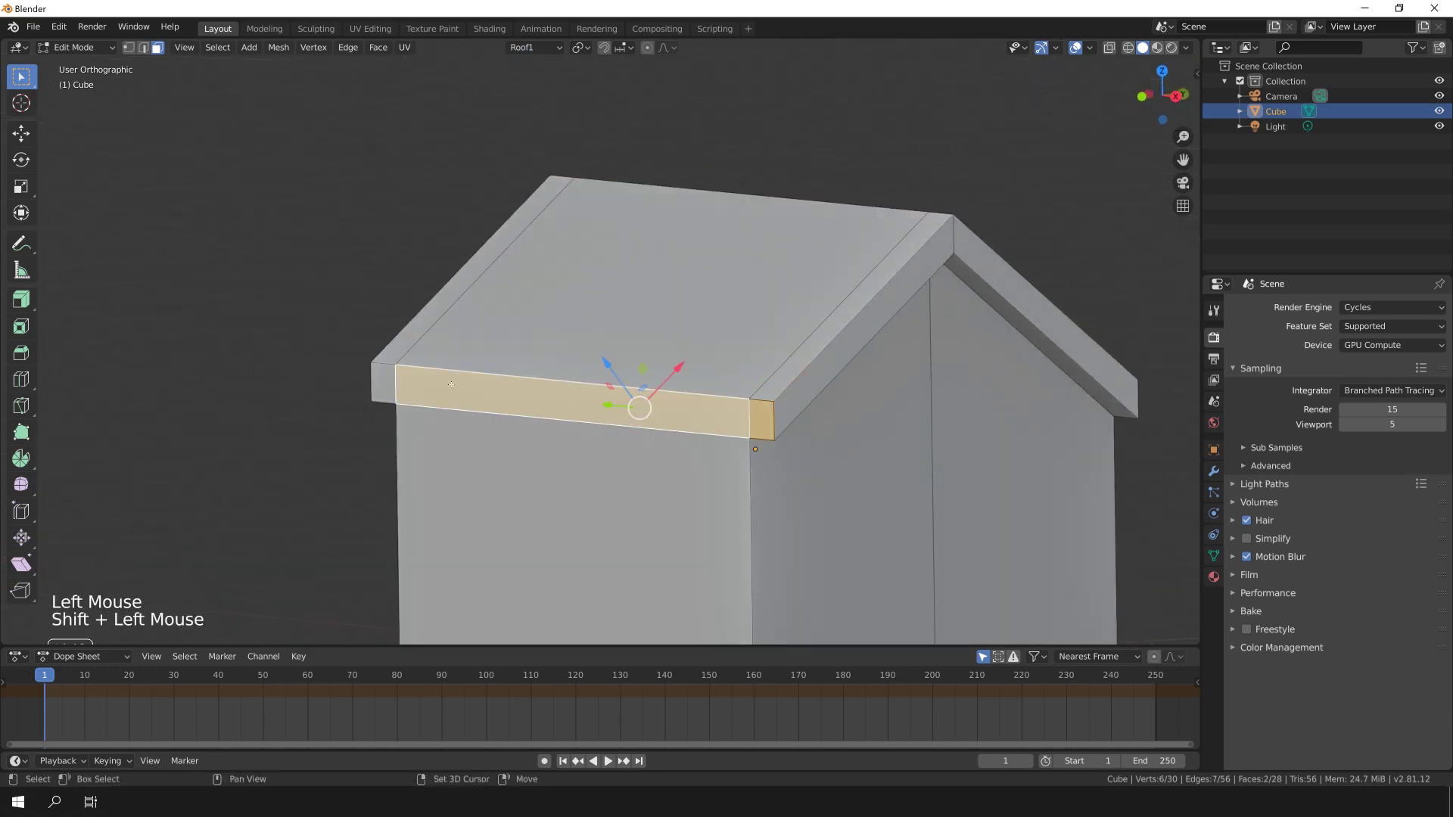
shift+click(382, 382)
shift+middle_drag(498, 449, 529, 409)
key(e)
key(g)
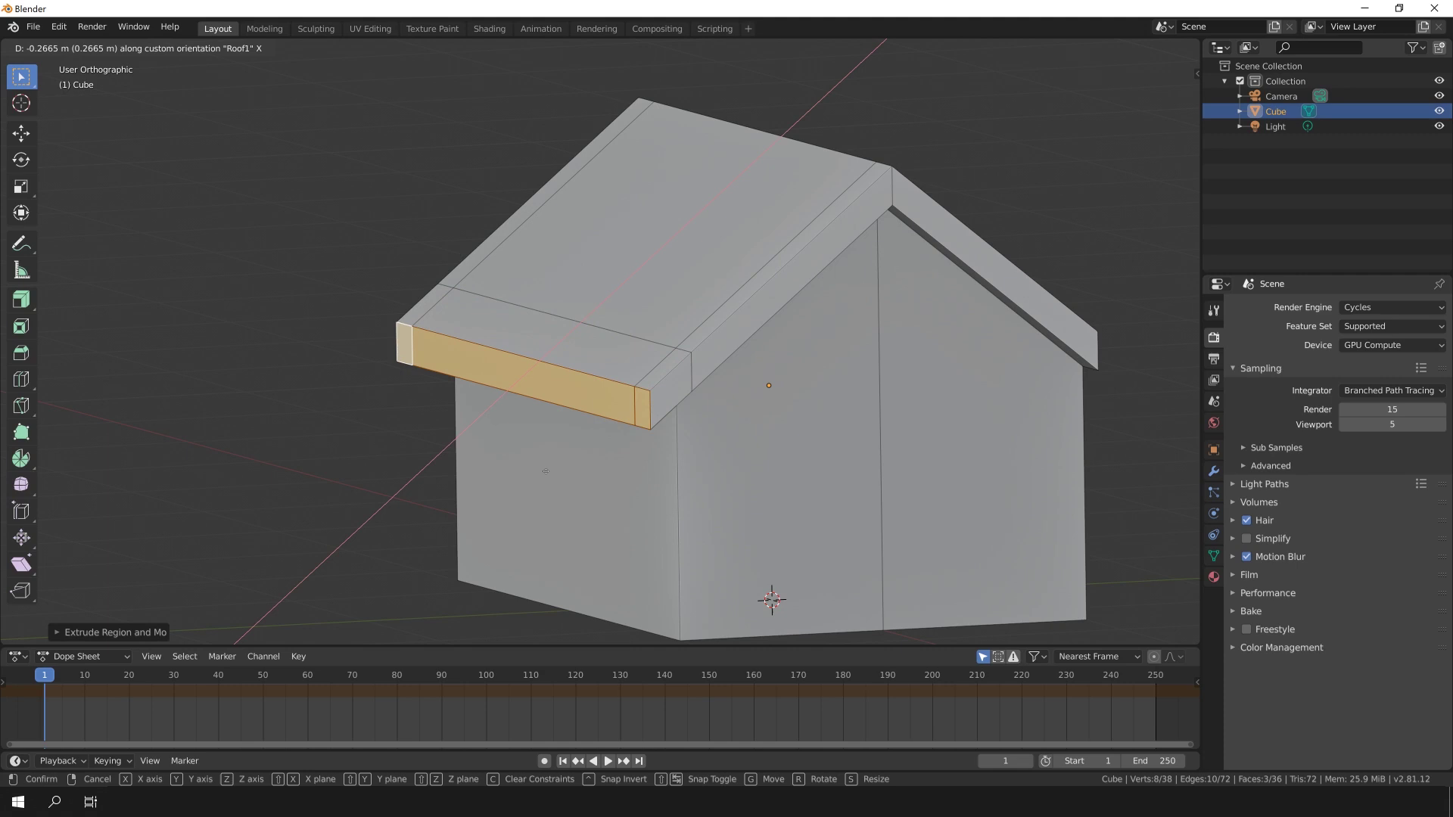
click(544, 472)
middle_drag(543, 473, 546, 462)
text(s)
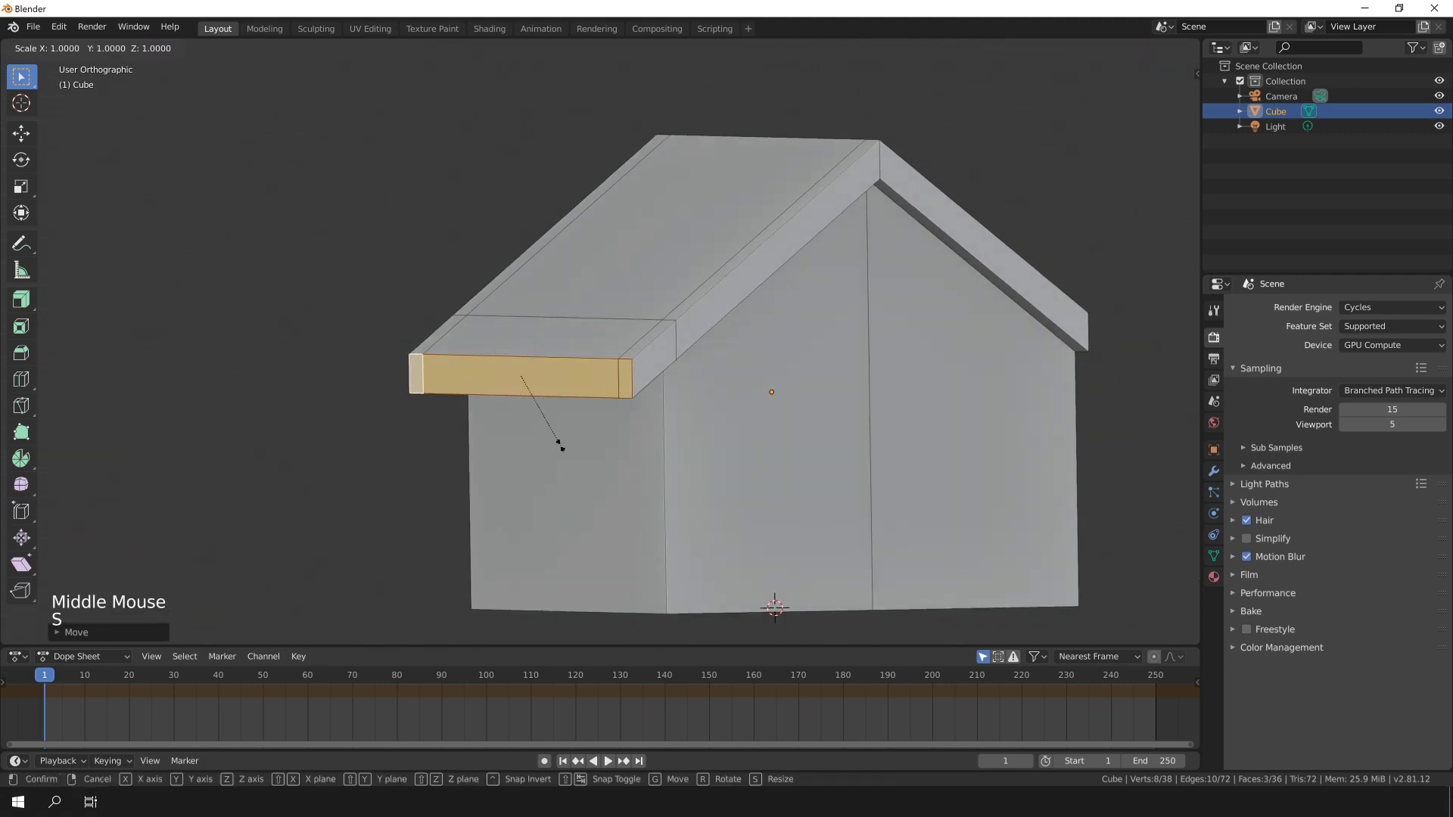
text(0.5)
key(Return)
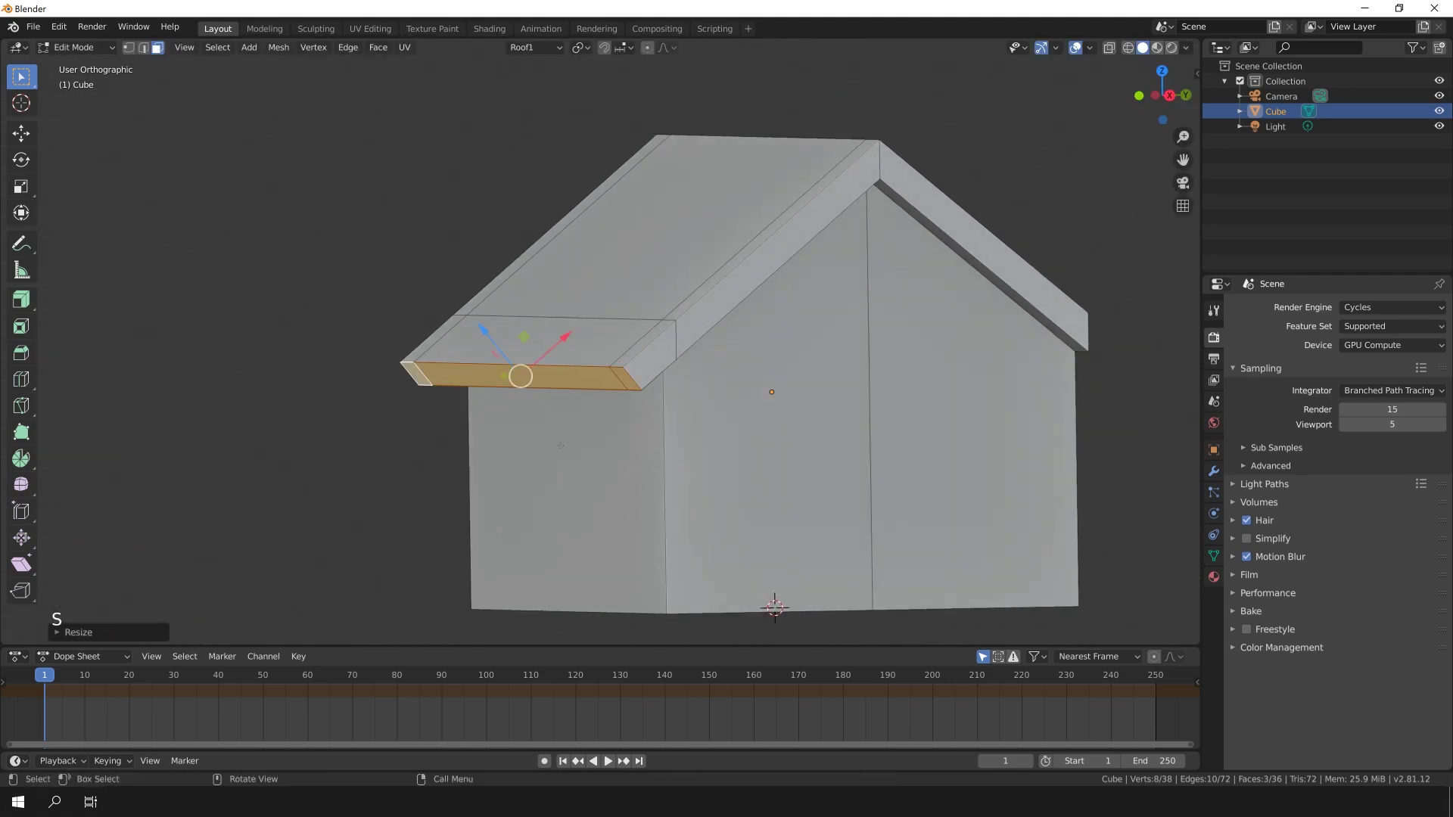
Create a Roof2 orientation and extend the right roof's front edge strip along its slope.
key(alt+a)
middle_drag(789, 428, 757, 424)
click(598, 325)
click(534, 47)
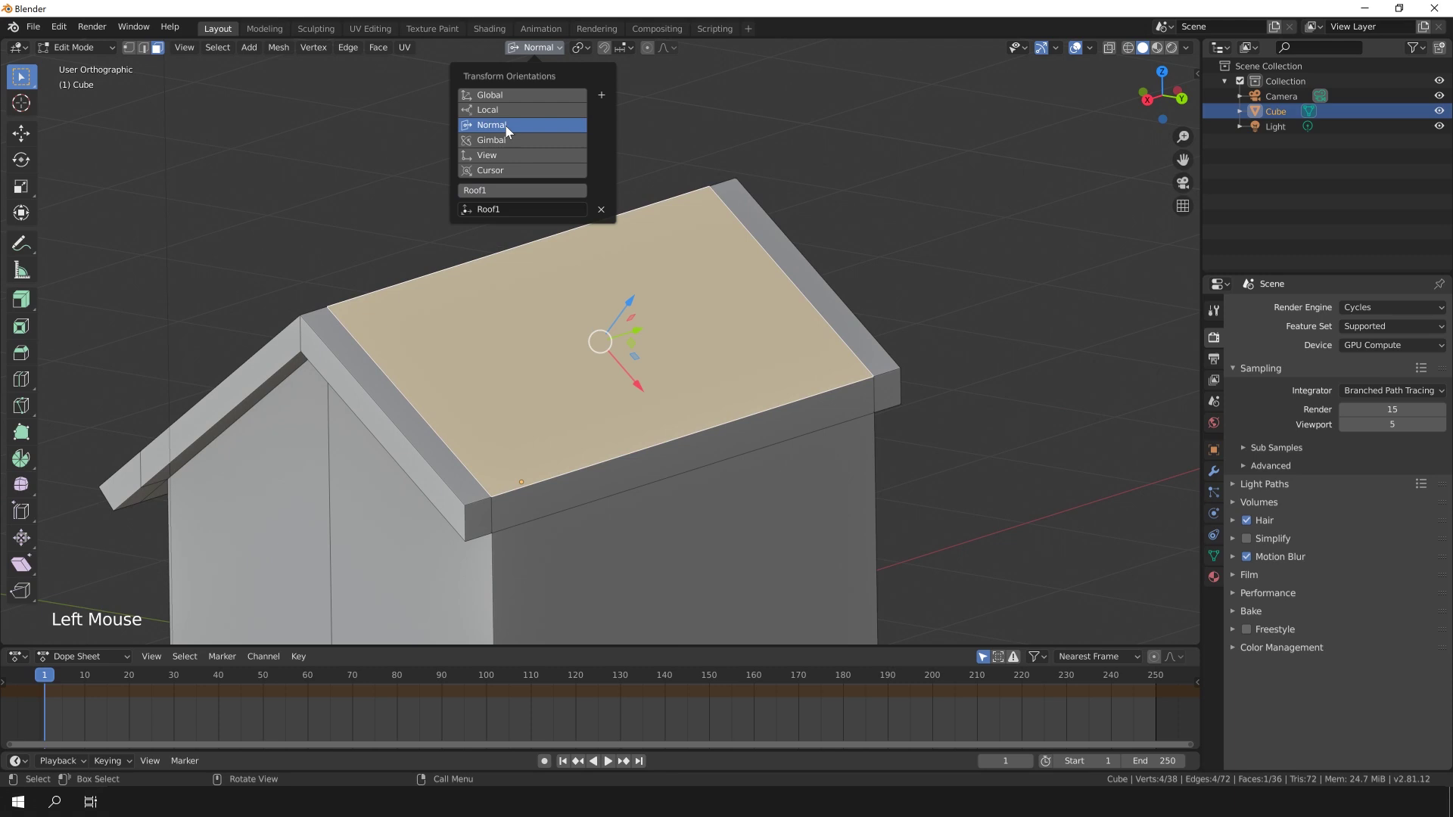
click(506, 193)
shift+click(757, 318)
shift+click(606, 242)
middle_drag(832, 355, 325, 225)
text(s0.5)
Return to Global orientation and delete the old roof faces using X-ray vertex selection.
key(Return)
key(alt+a)
click(534, 47)
click(523, 97)
key(1)
key(alt+z)
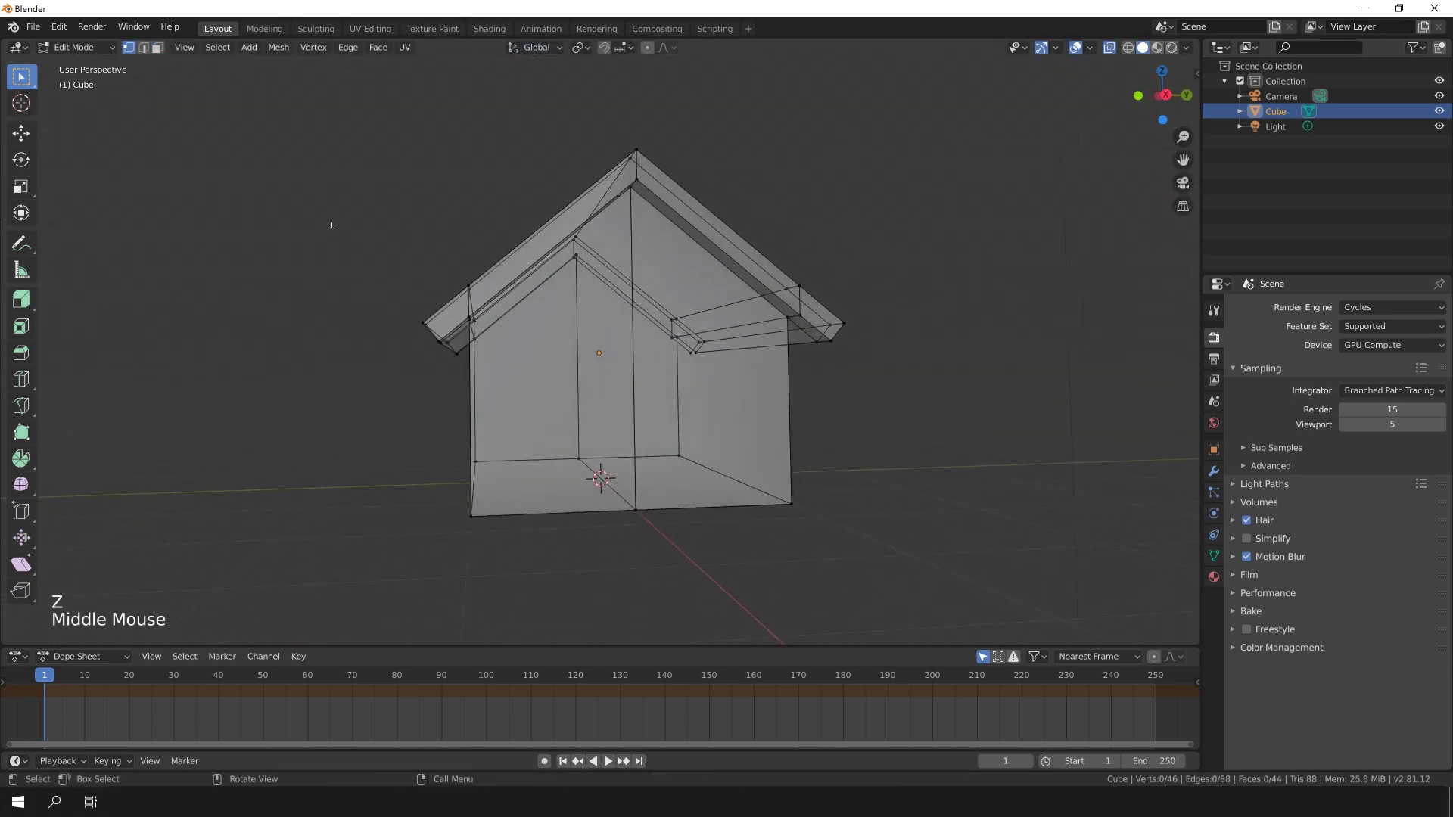
click(454, 322)
shift+click(590, 208)
shift+click(655, 281)
shift+click(741, 235)
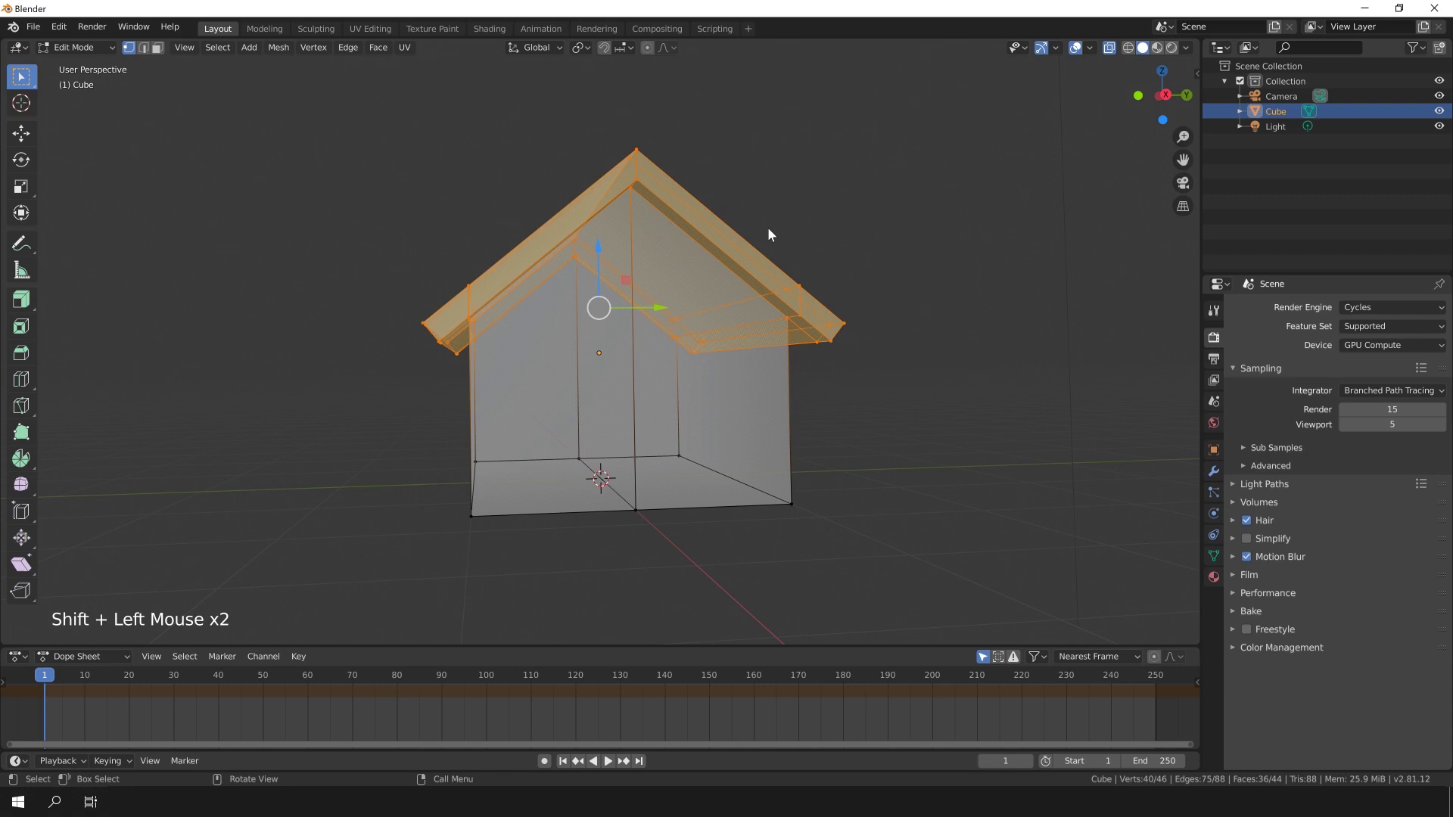
key(x)
click(757, 262)
Refill the missing roof faces with F and turn X-ray back off.
drag(1162, 98, 1143, 98)
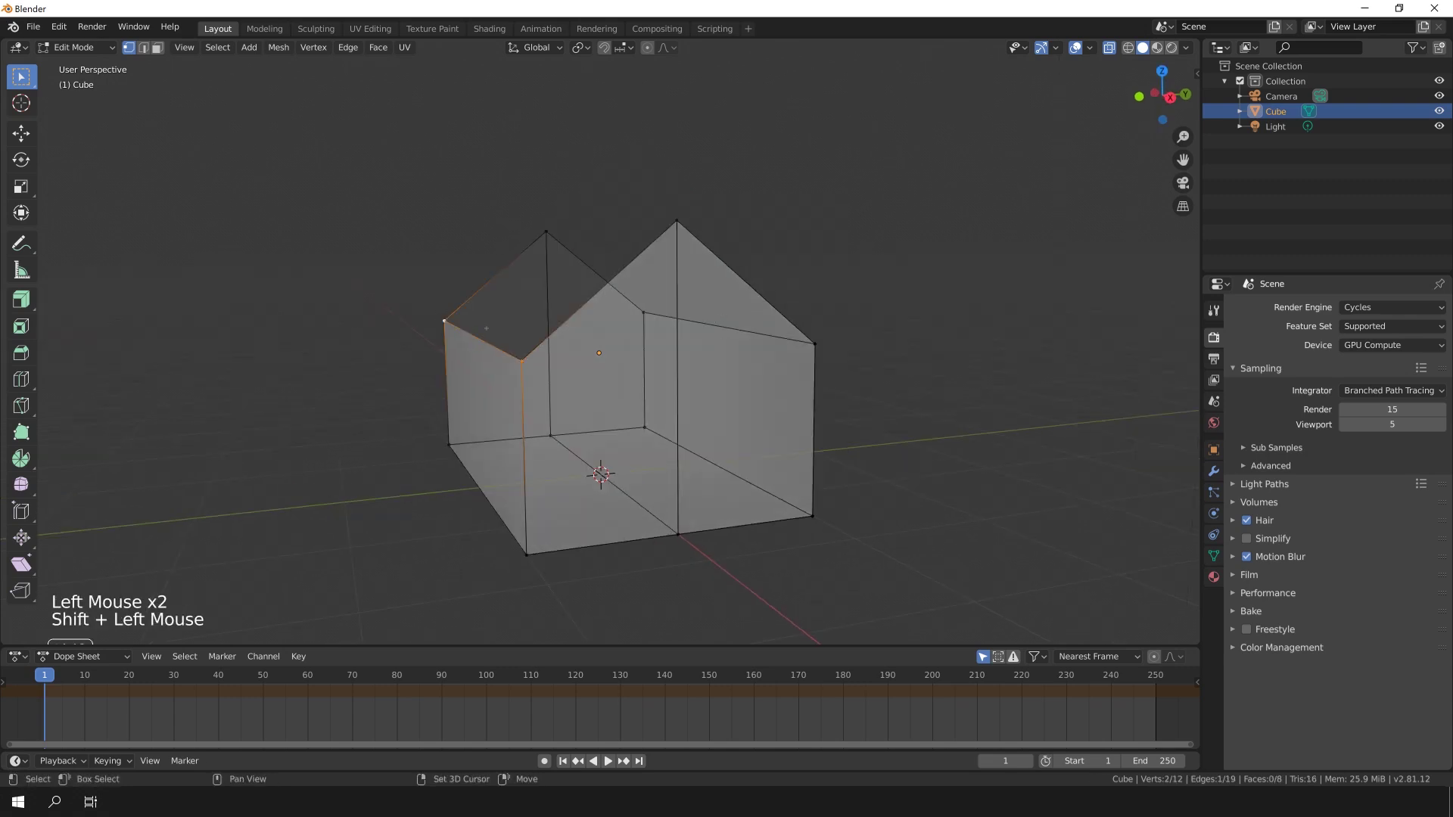
key(f)
key(f)
key(alt+a)
middle_drag(486, 328, 648, 350)
key(z)
middle_drag(657, 452, 553, 333)
Thicken both roof faces with Extrude Along Normals using Offset Even.
key(3)
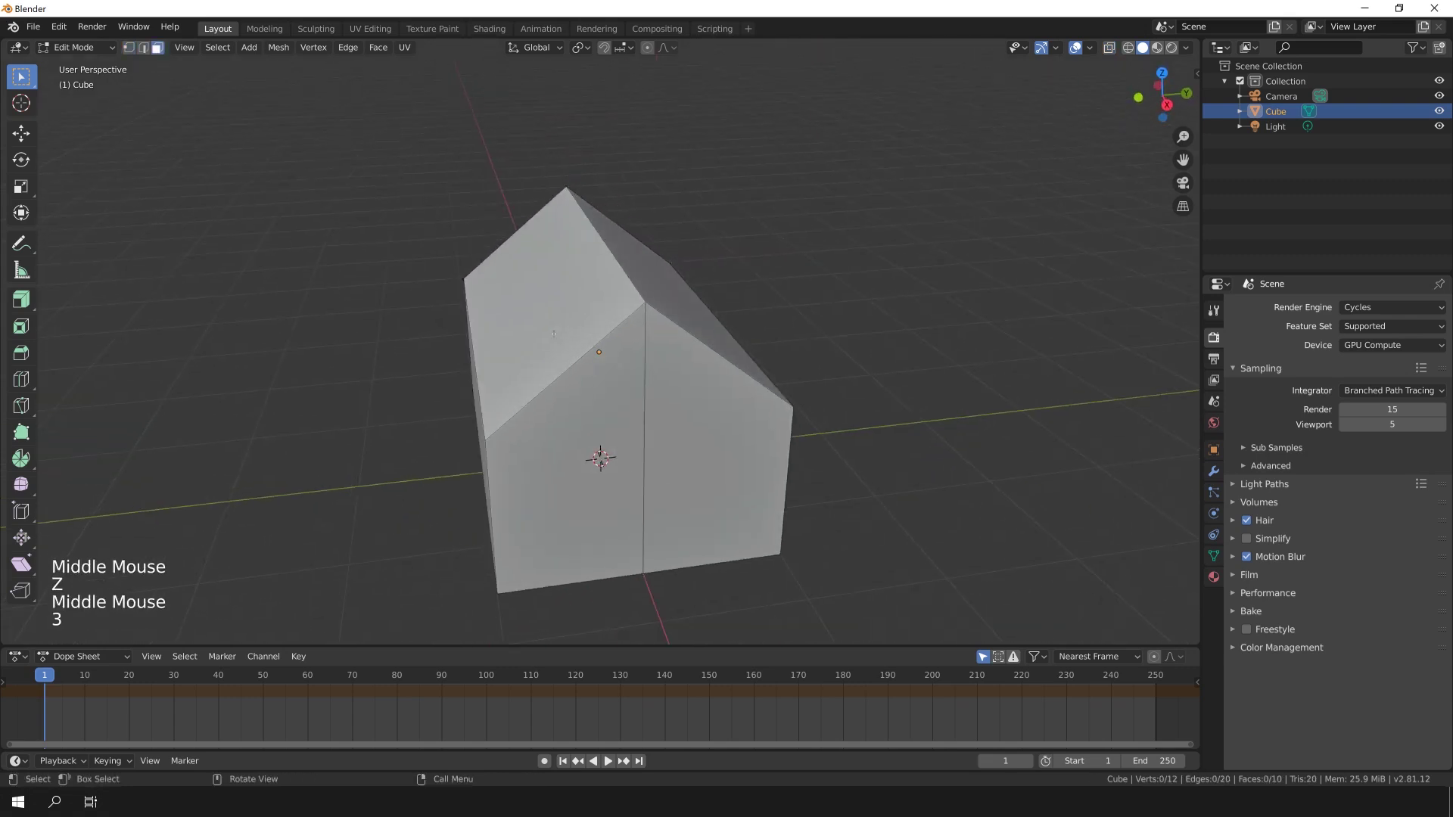
click(553, 333)
shift+click(681, 295)
middle_drag(681, 296, 129, 346)
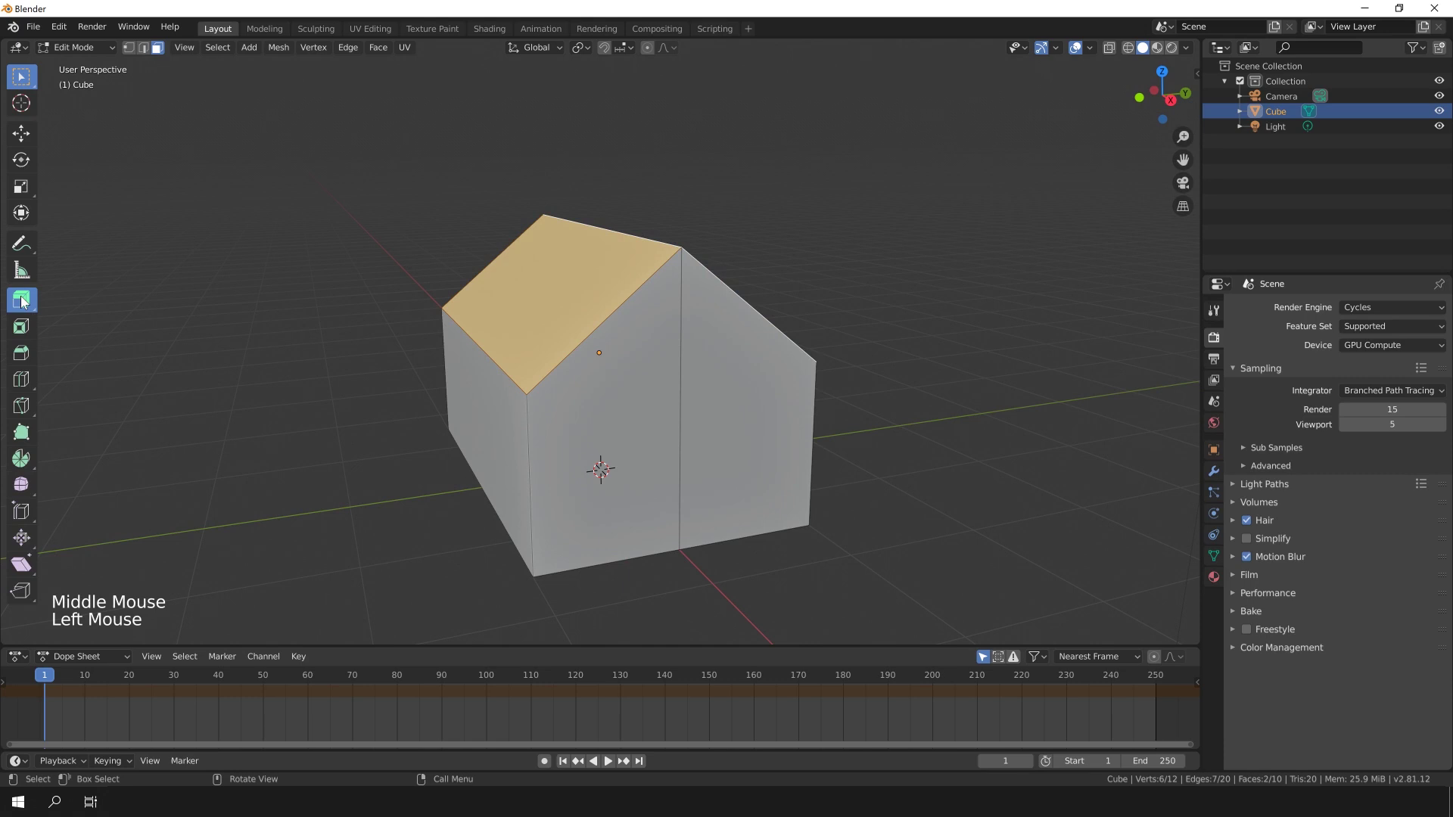
drag(21, 302, 57, 306)
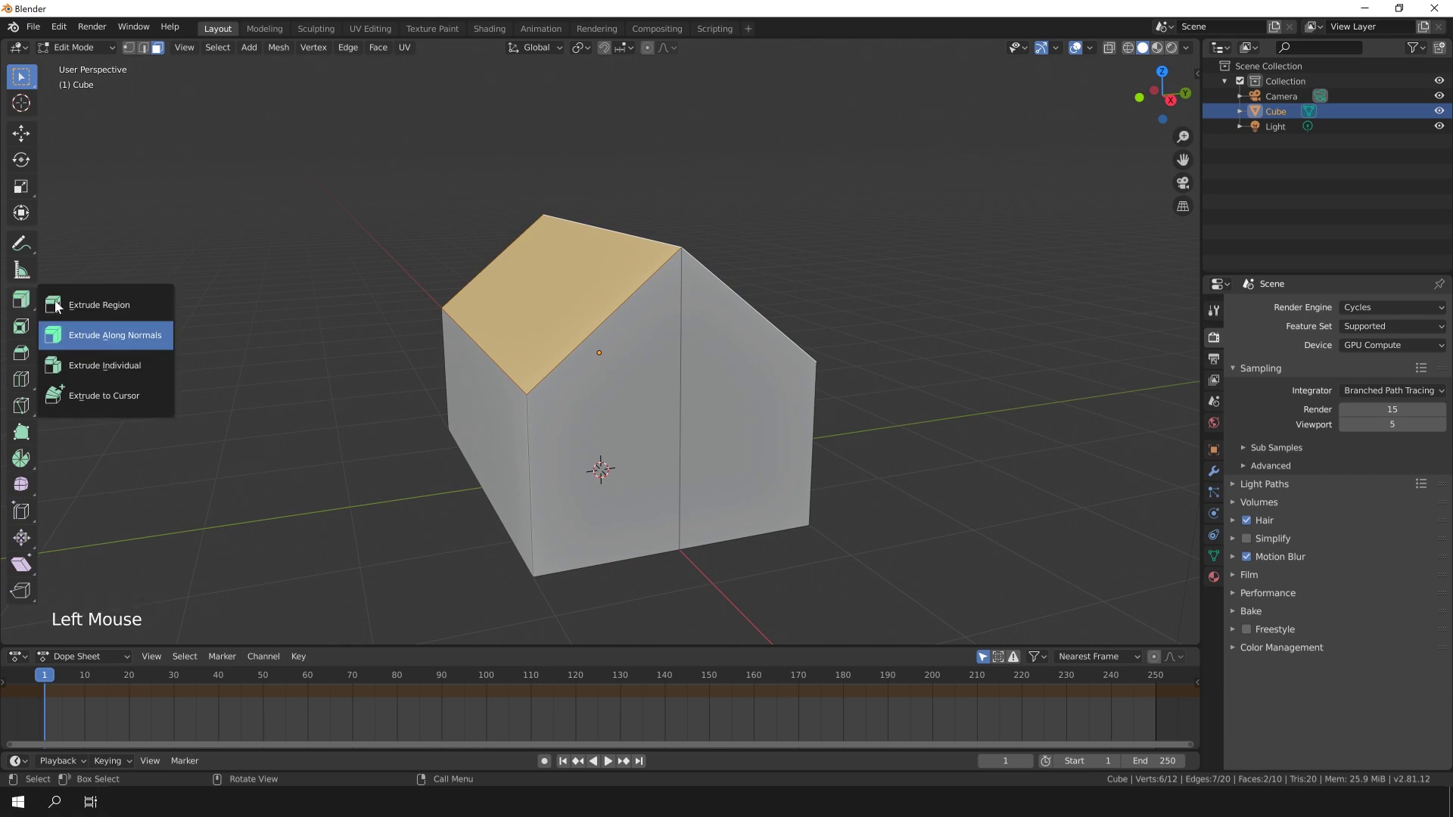
click(100, 336)
click(1212, 311)
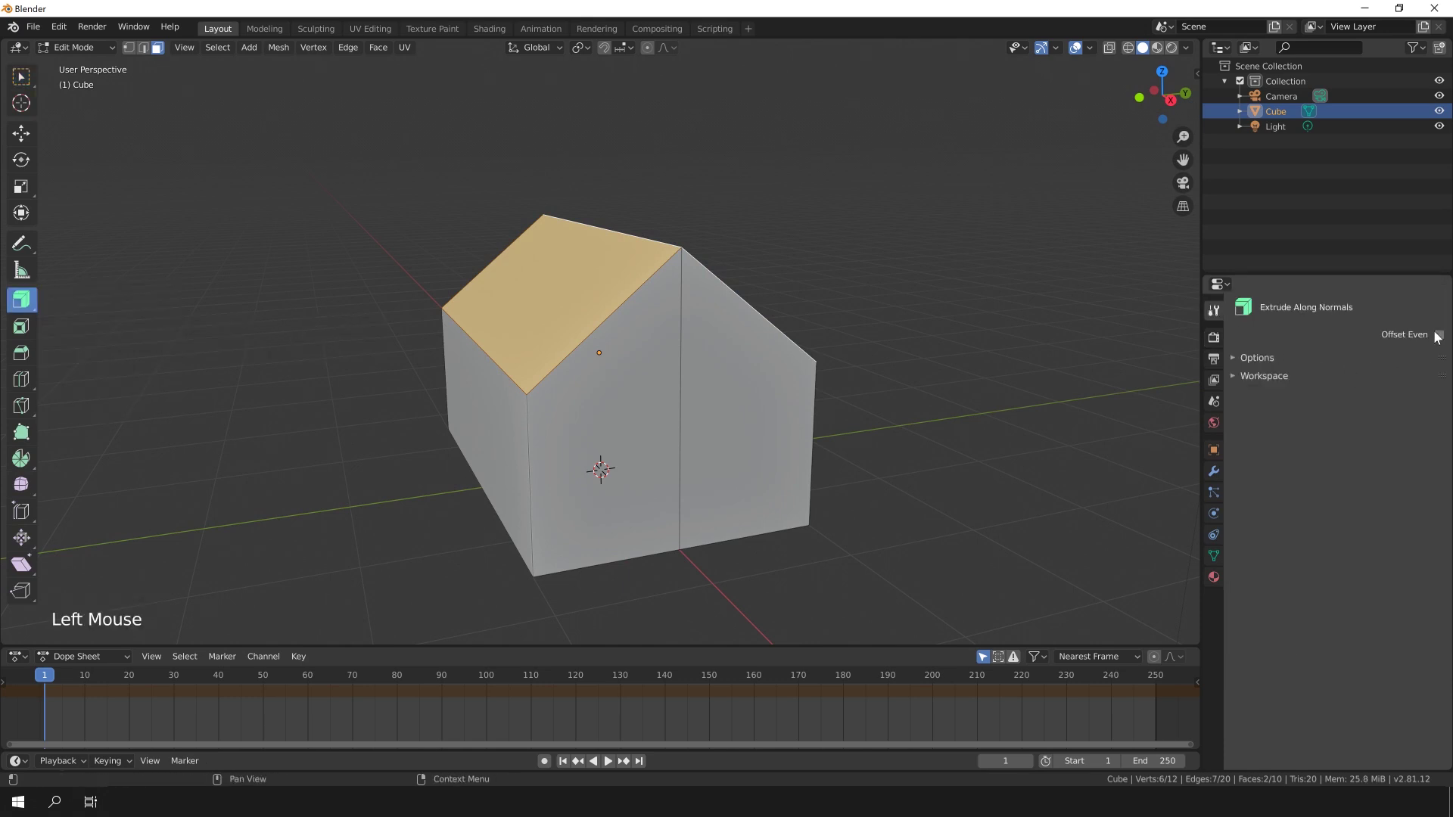
middle_drag(764, 293, 759, 298)
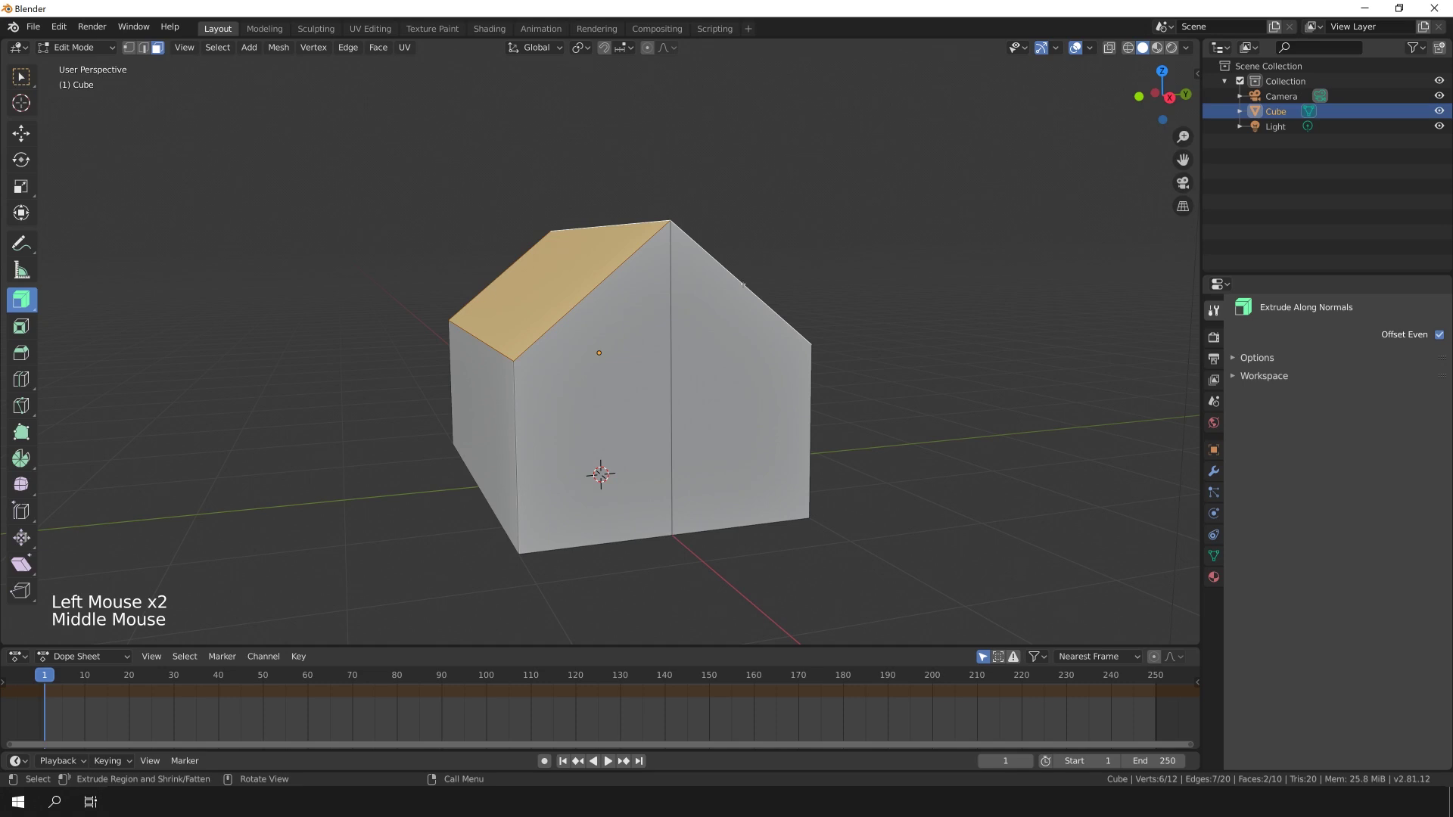
scroll(759, 298, up, 2)
drag(759, 298, 761, 303)
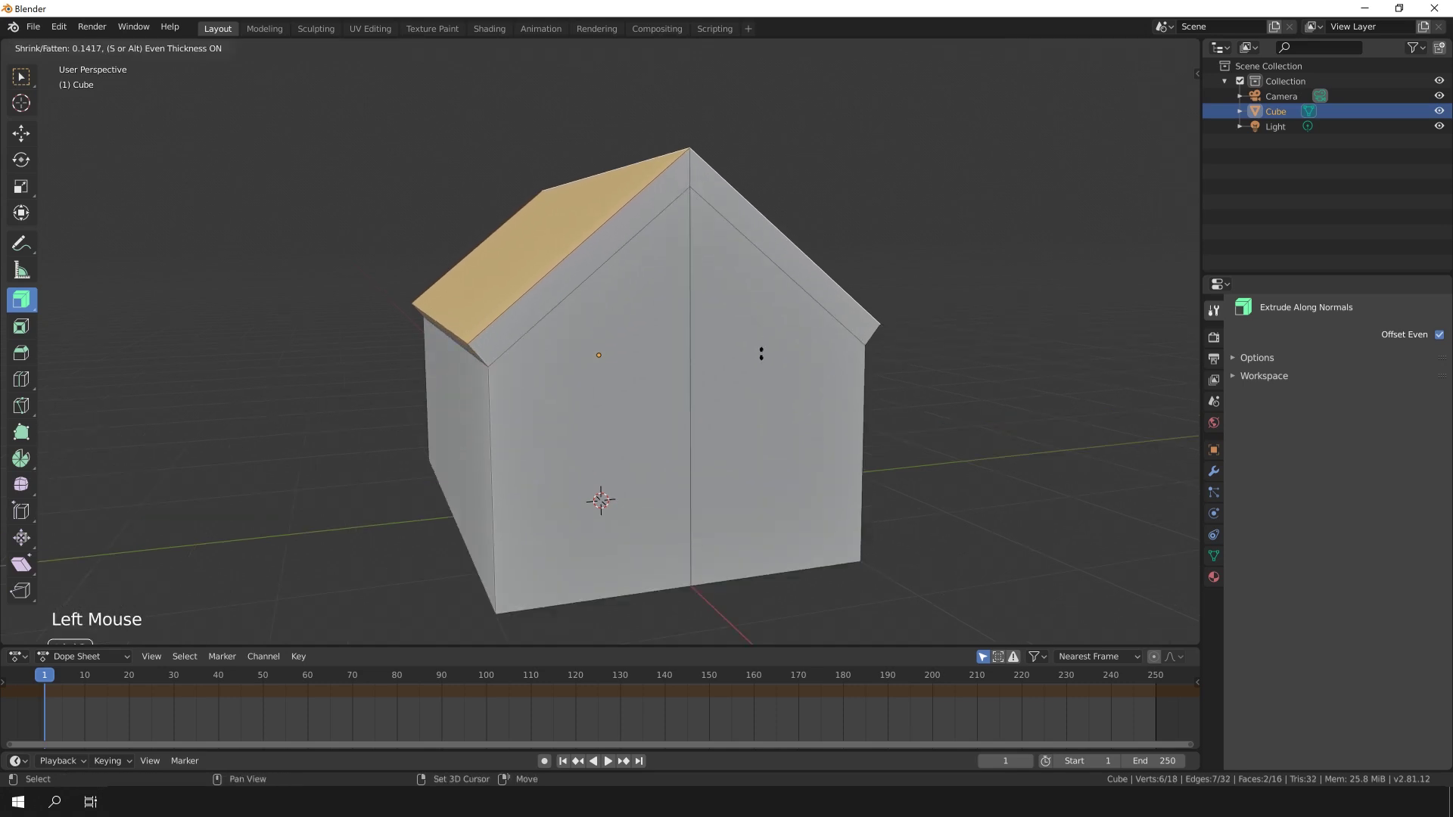
drag(760, 356, 759, 358)
middle_drag(760, 357, 682, 379)
Extrude both roof end faces outward into overhangs past the gable walls.
click(21, 76)
click(484, 306)
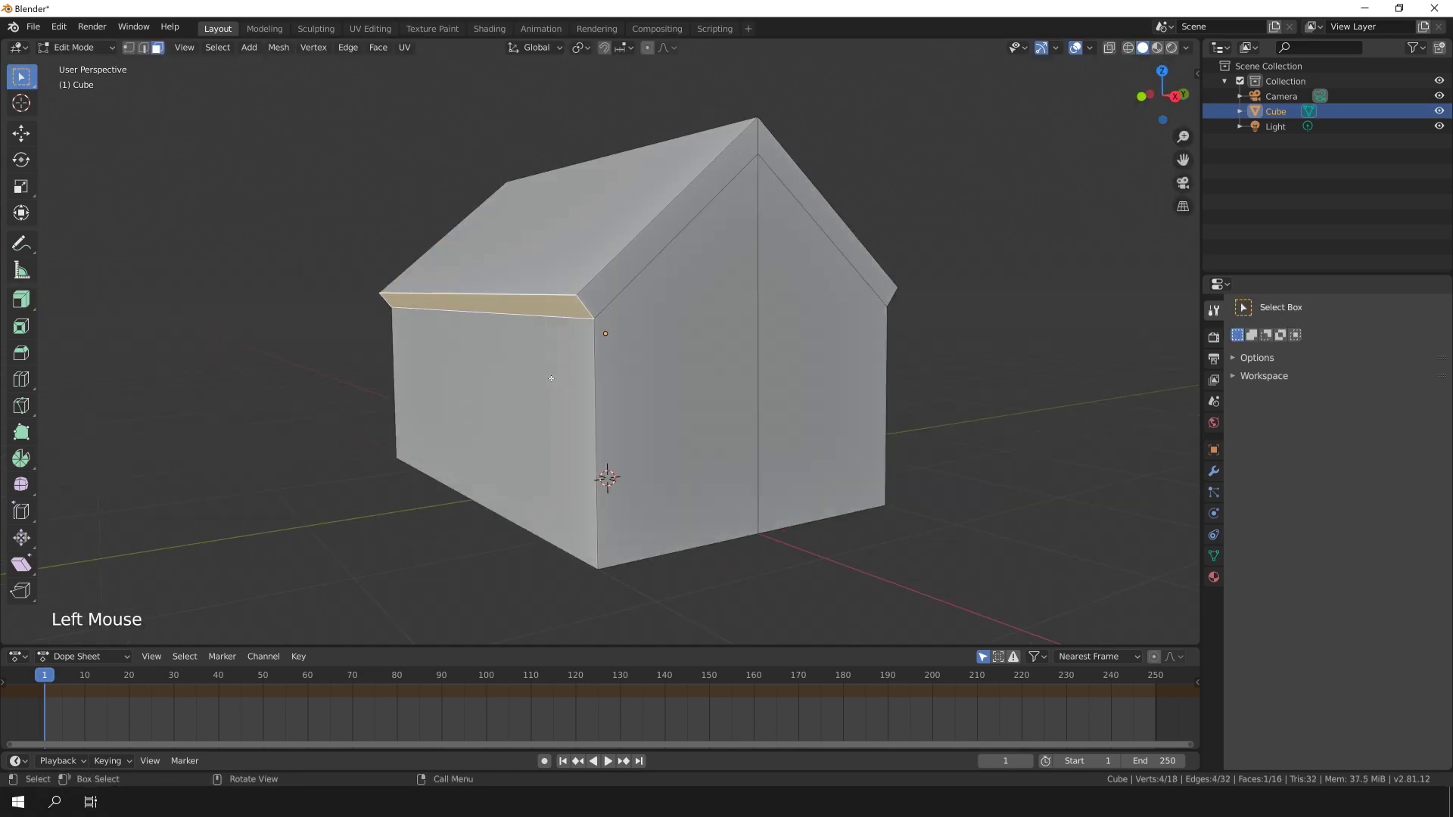
key(e)
click(679, 389)
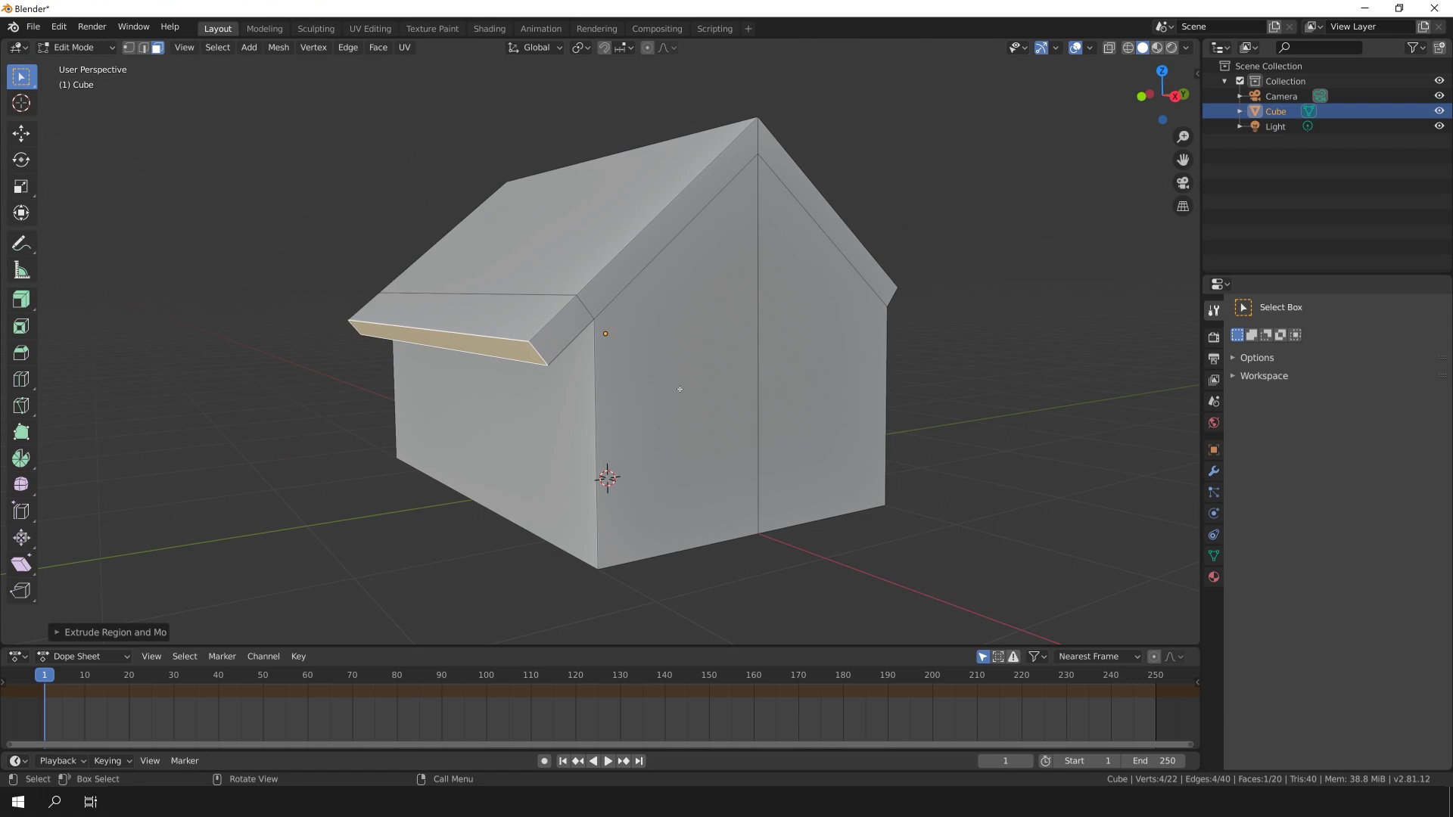
key(alt+a)
middle_drag(830, 386, 711, 340)
scroll(712, 341, up, 3)
click(712, 239)
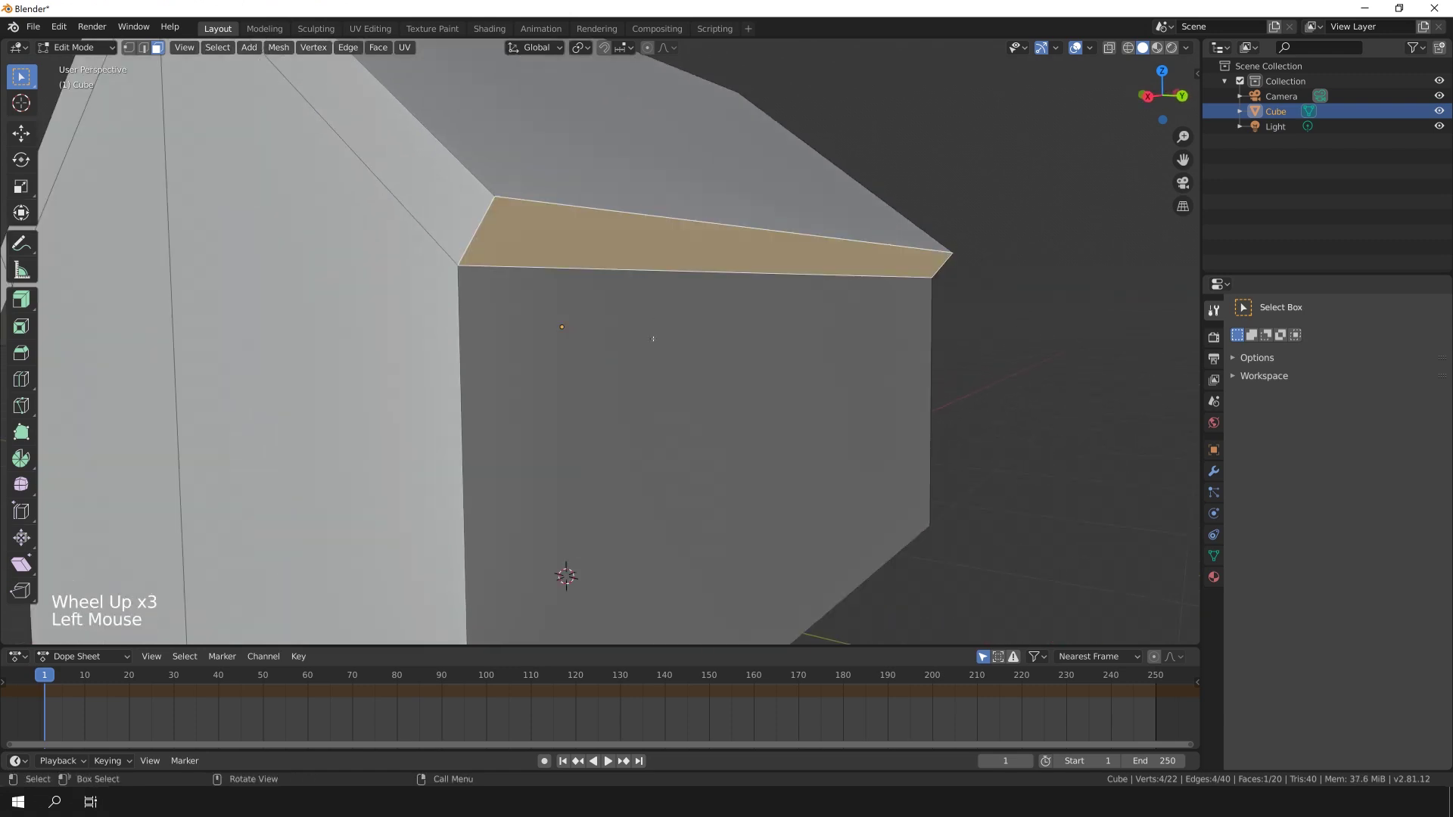
middle_drag(712, 238, 702, 367)
key(e)
click(702, 367)
scroll(701, 367, down, 2)
mouse_move(626, 422)
middle_down()
mouse_move(722, 420)
mouse_move(615, 417)
middle_up()
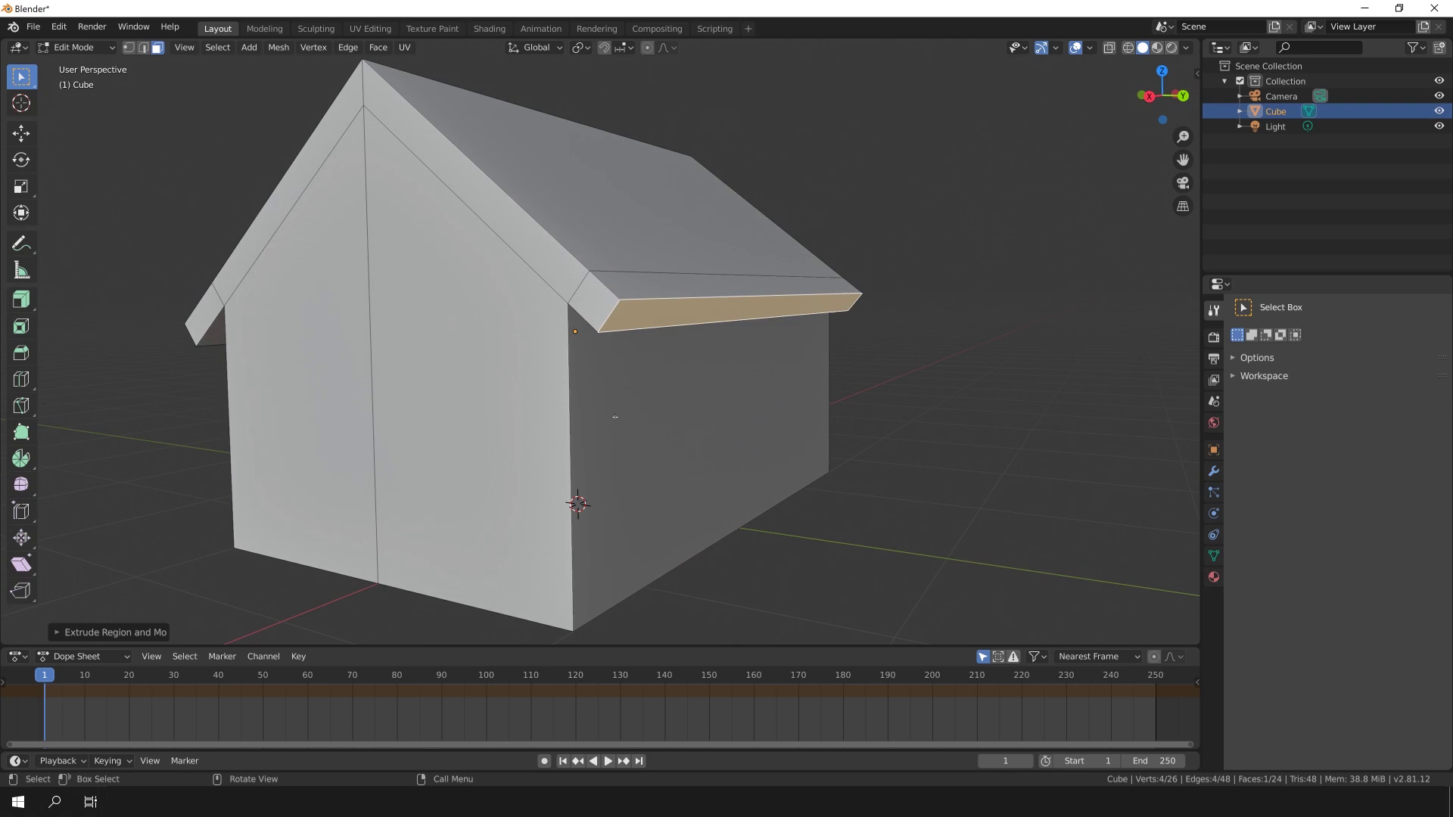
Edge-slide the eave's lower edge loop back along the roof slope, tapering the overhang ends.
click(533, 48)
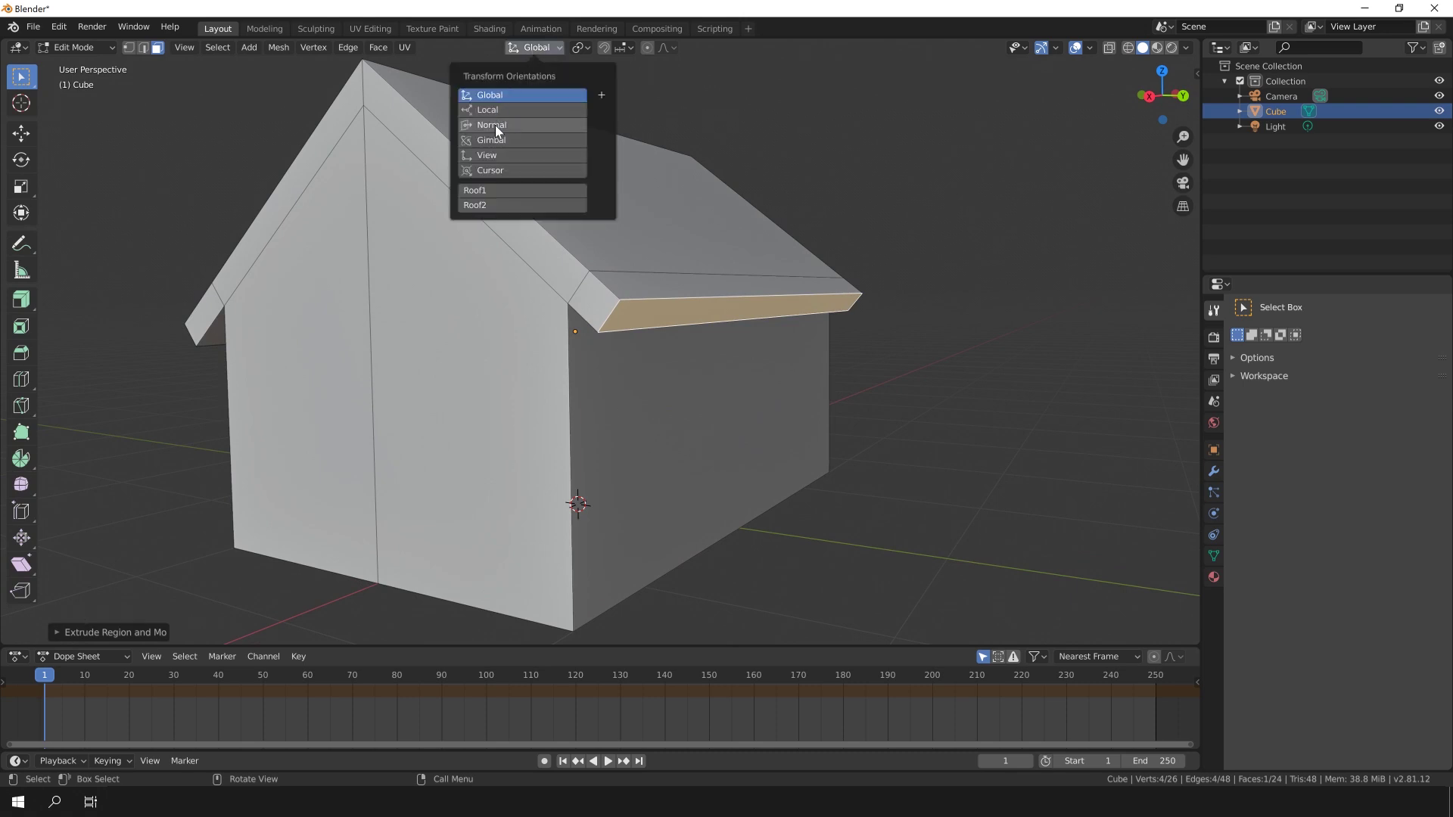
scroll(769, 353, up, 2)
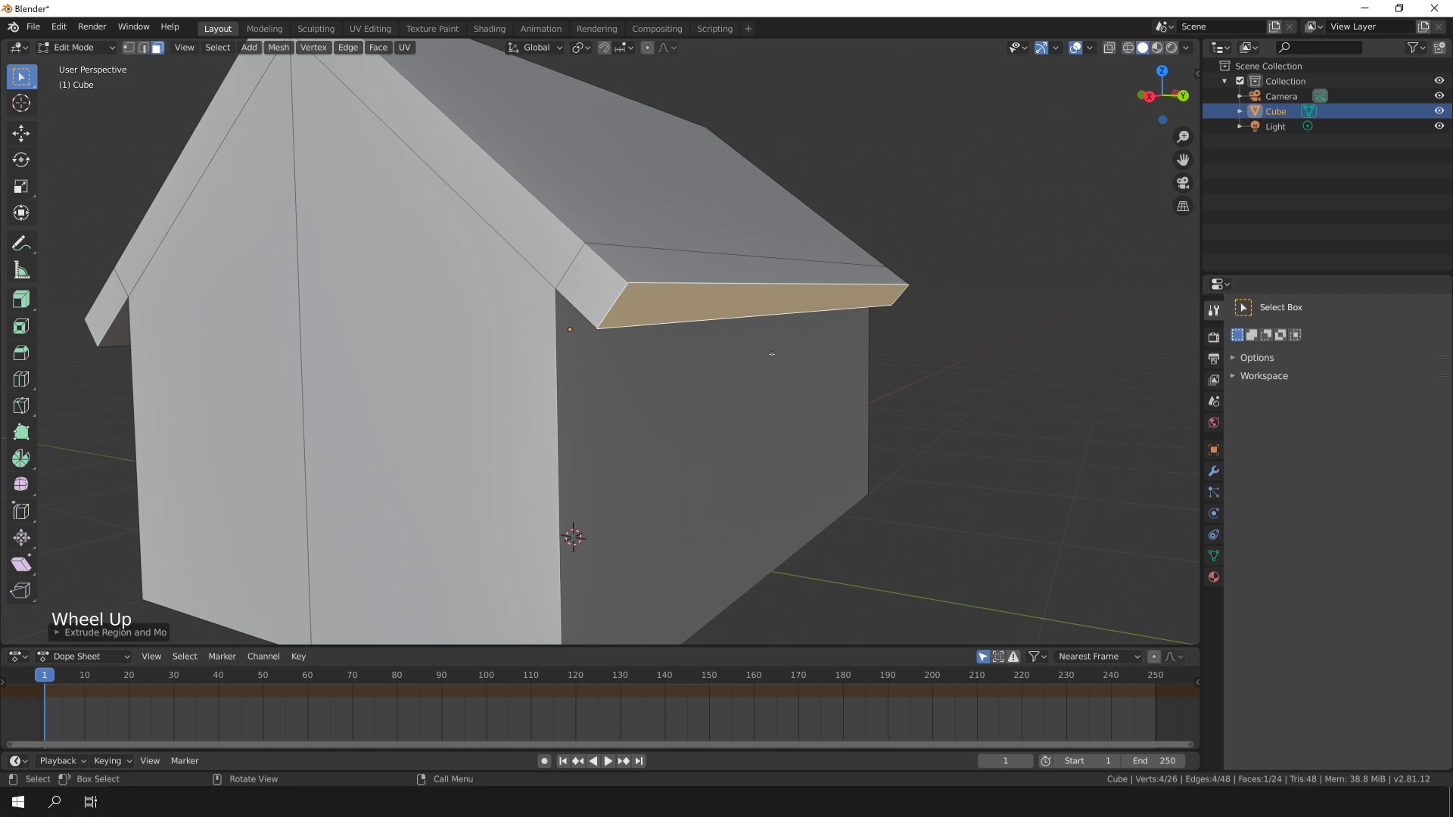
middle_drag(770, 353, 773, 358)
scroll(774, 357, up, 1)
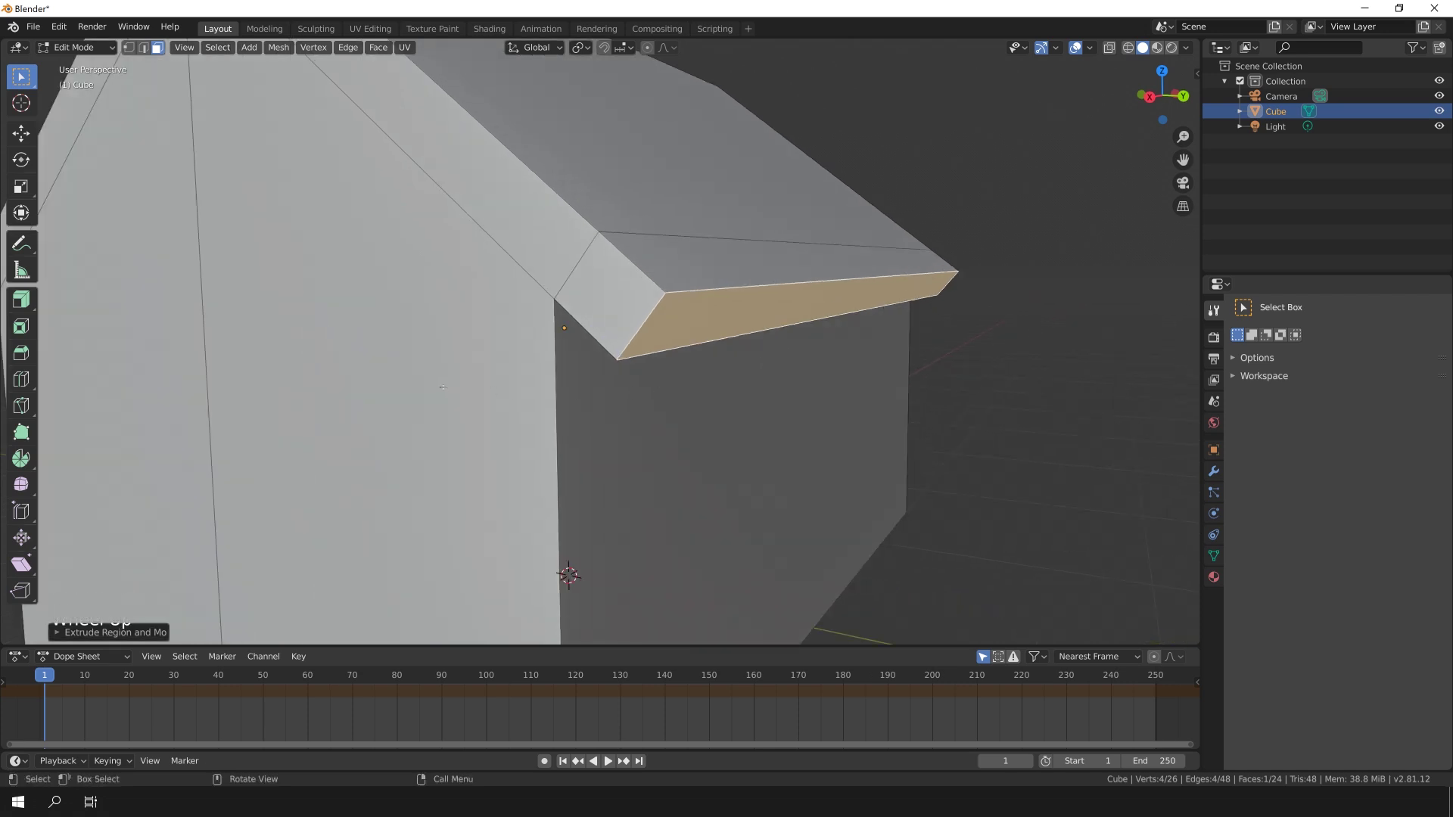
key(g)
key(g)
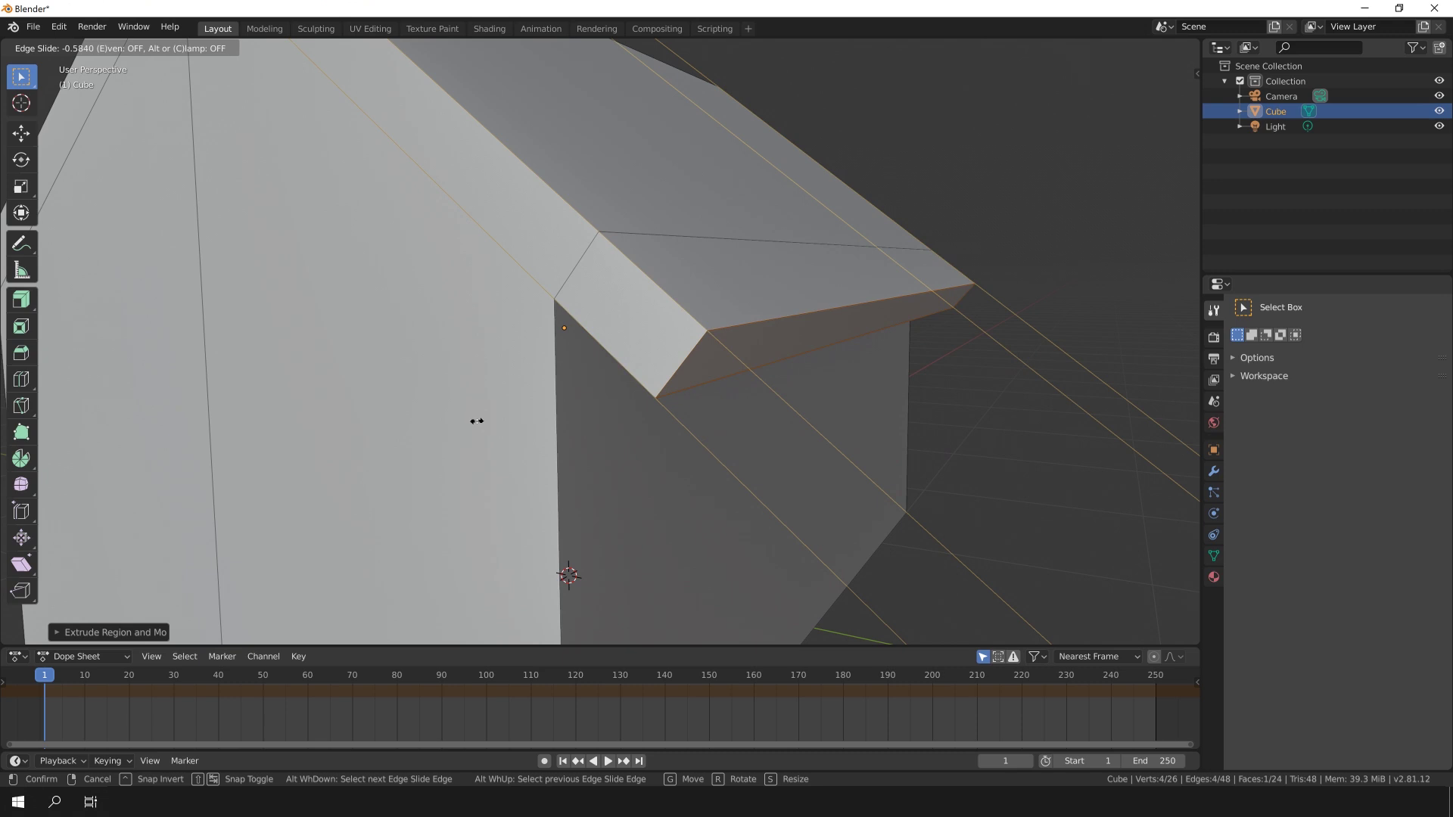
click(477, 421)
scroll(477, 421, down, 1)
middle_drag(477, 421, 616, 408)
scroll(523, 423, down, 2)
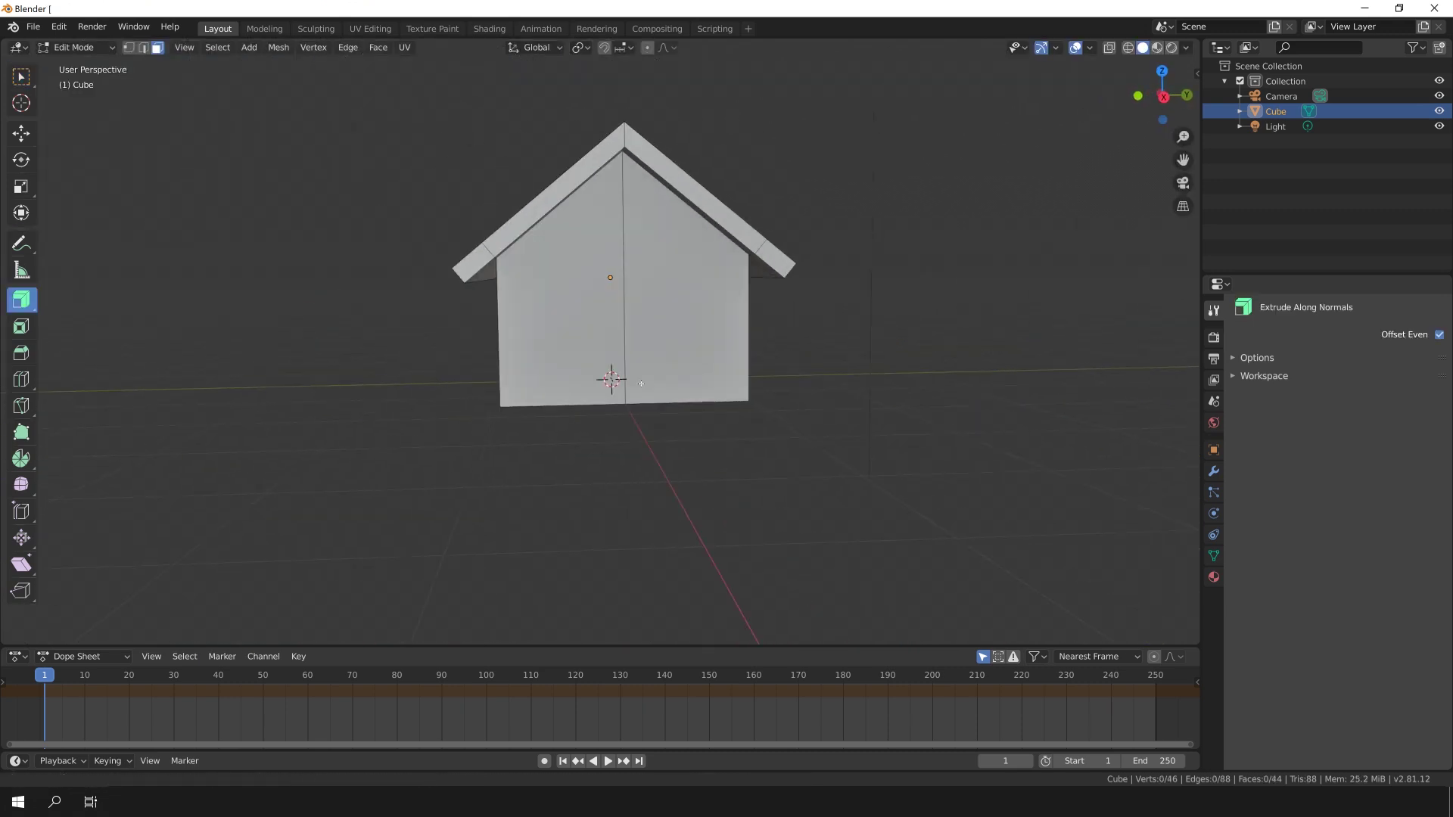
Scale the wall face into a thin door post, keeping its height locked.
middle_drag(606, 379, 617, 355)
key(s)
key(shift+z)
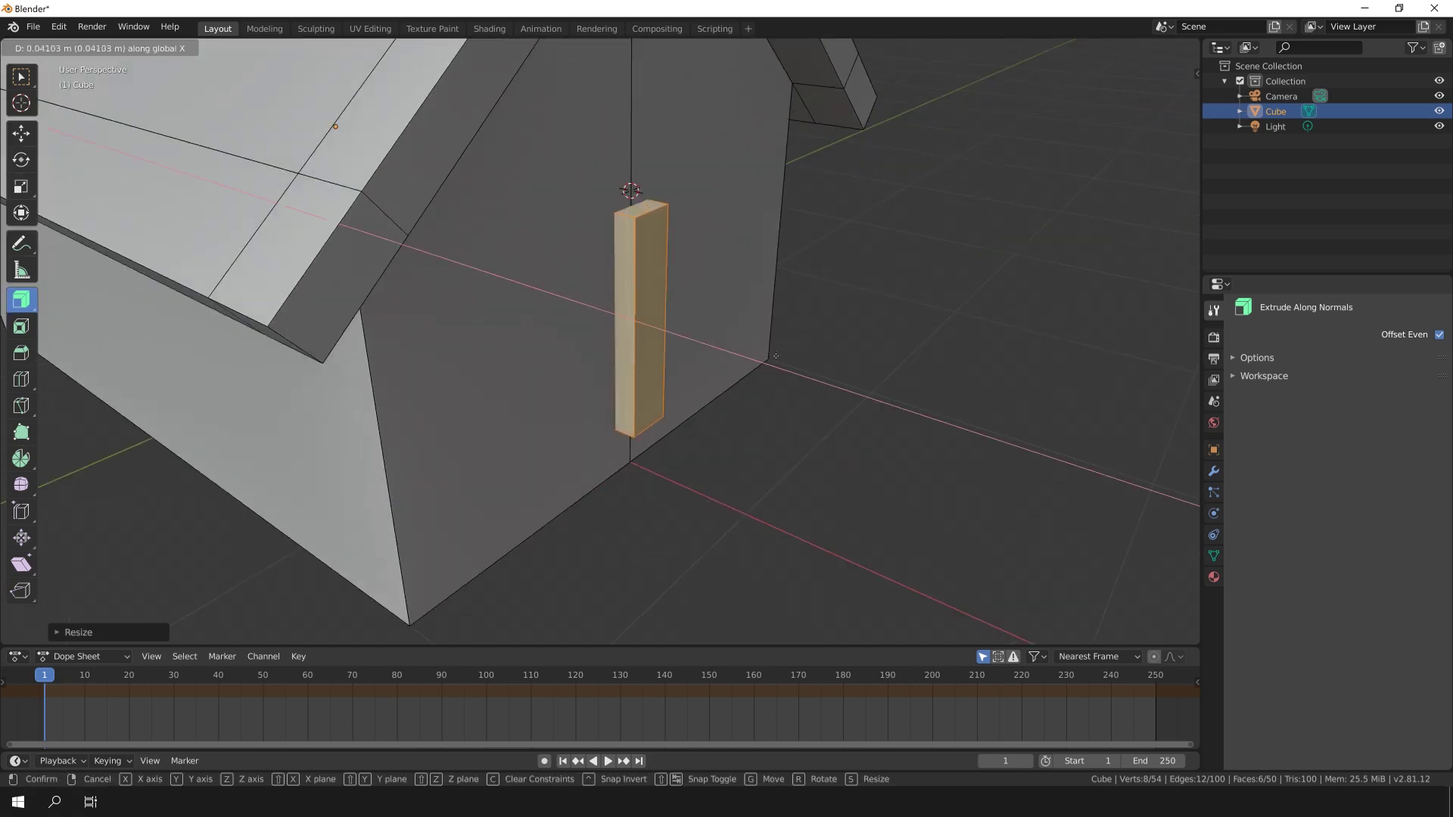
key(KP_1)
Duplicate the post along X for a second post and add a lintel rotated 90° on X.
key(shift+d)
key(x)
click(711, 322)
key(shift+d)
text(rx90)
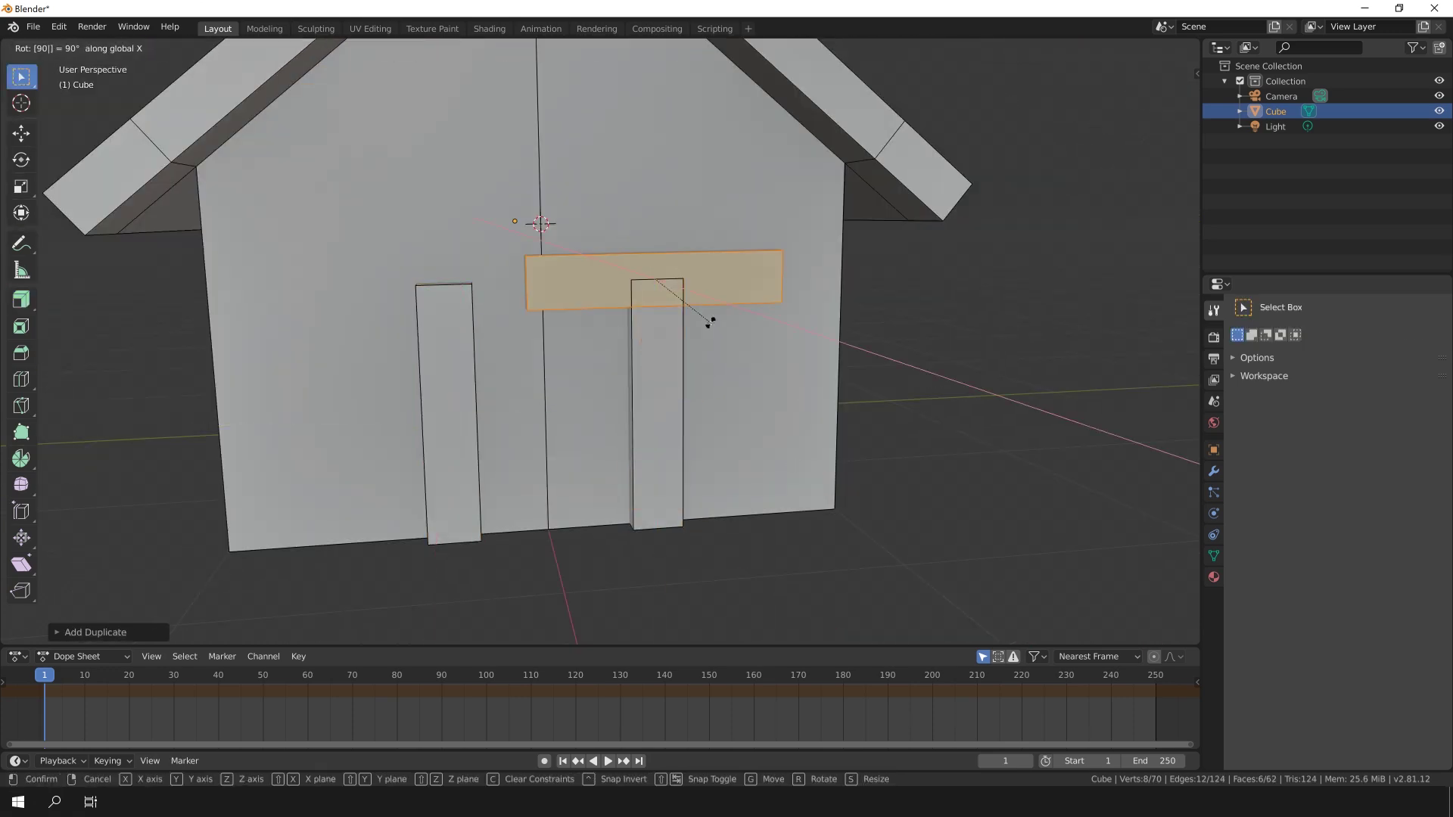
key(Return)
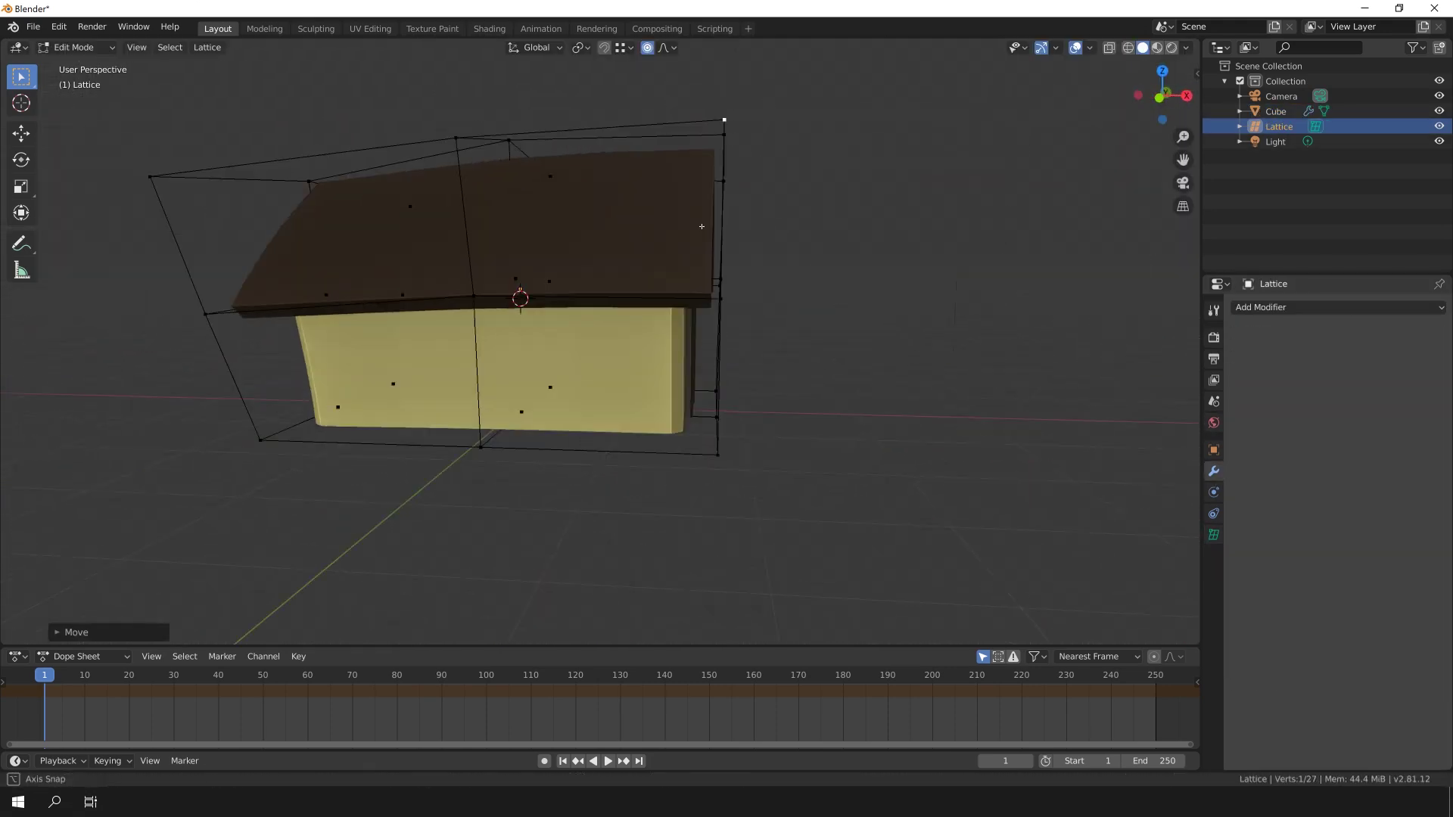
Bend the house by moving lattice points and add a new mesh for the island base.
middle_drag(530, 303, 648, 212)
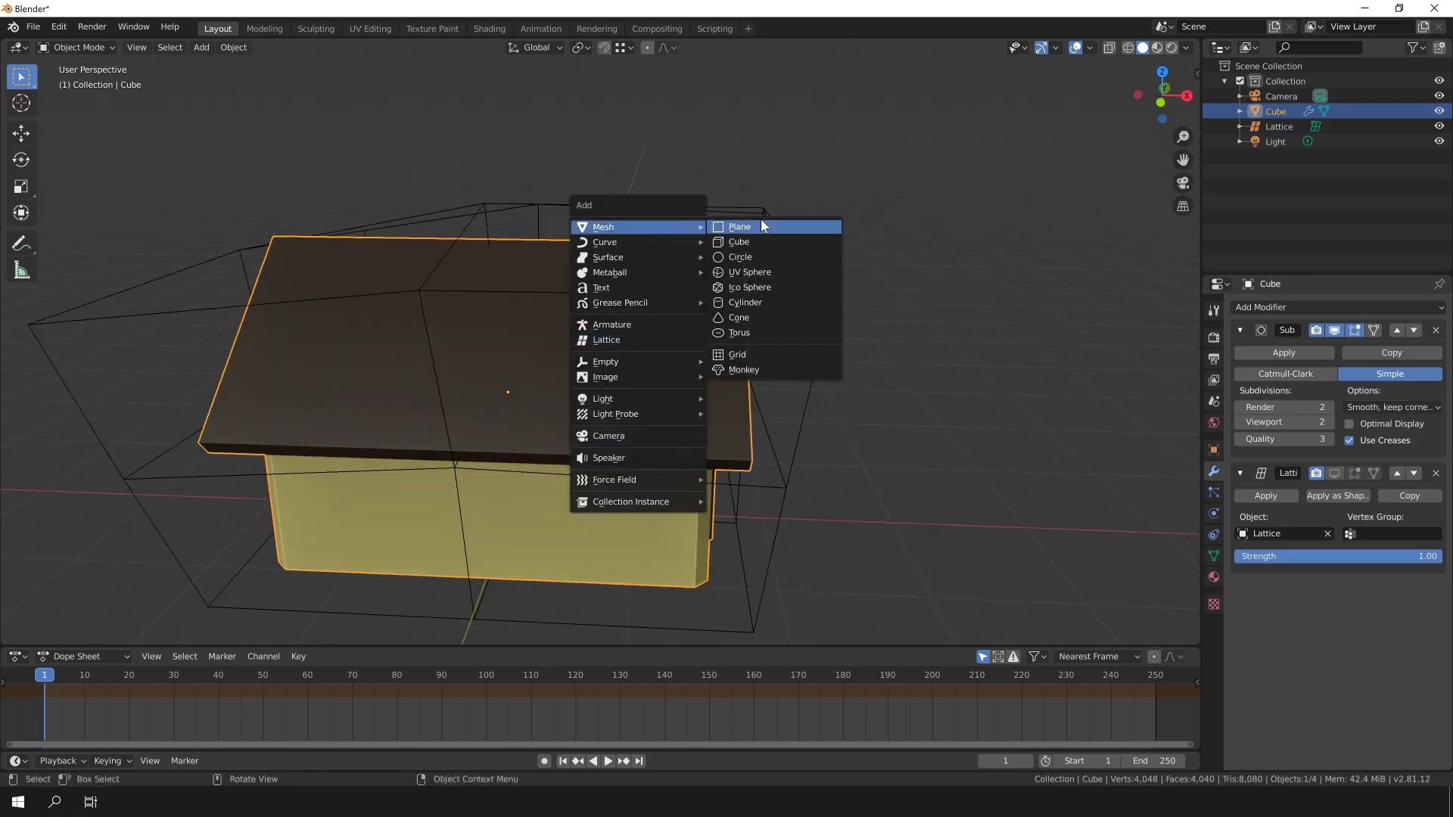
click(739, 317)
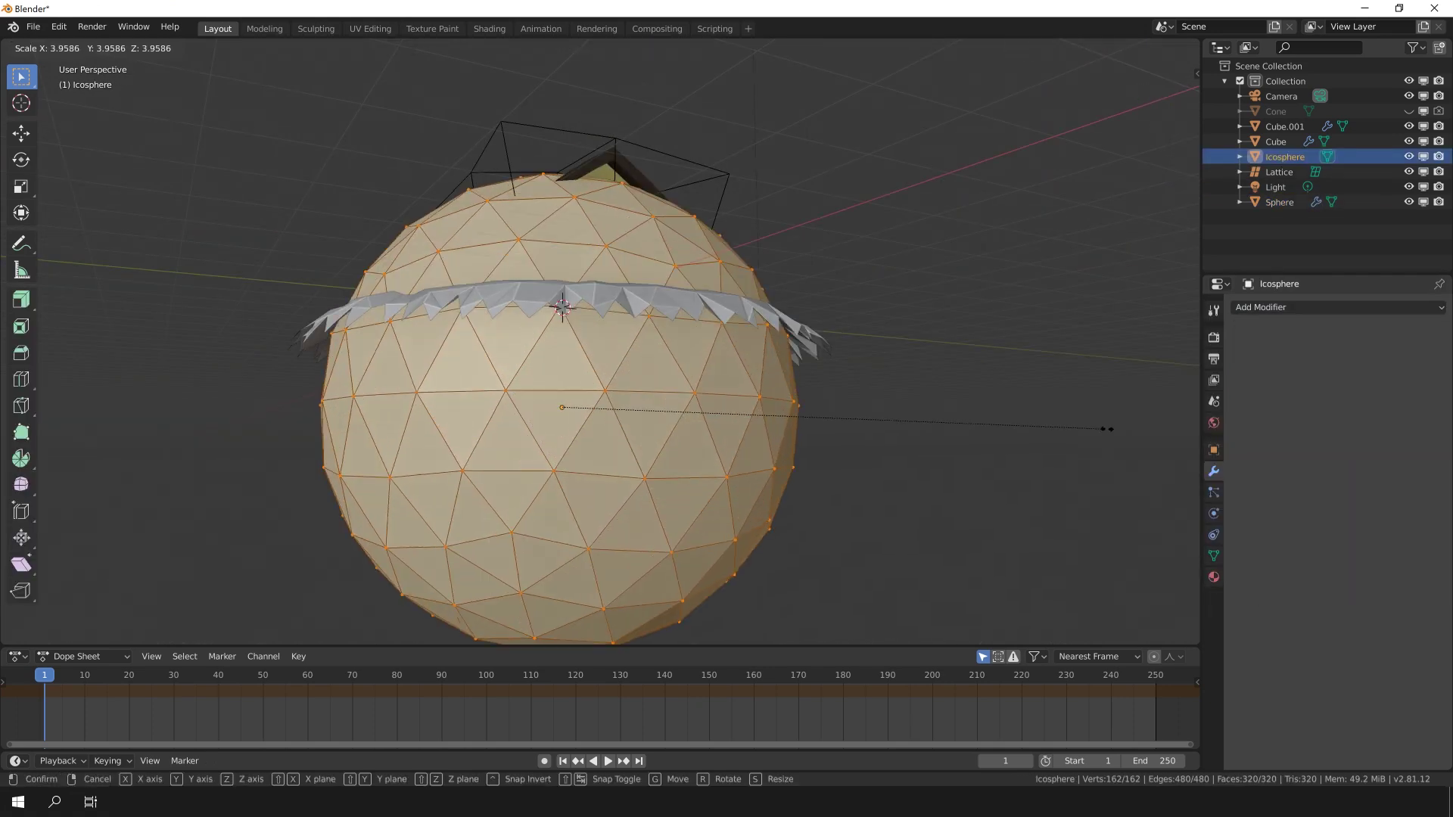
Scale the new icosphere to fit under the island and sculpt rocky detail onto it.
key(s)
click(718, 372)
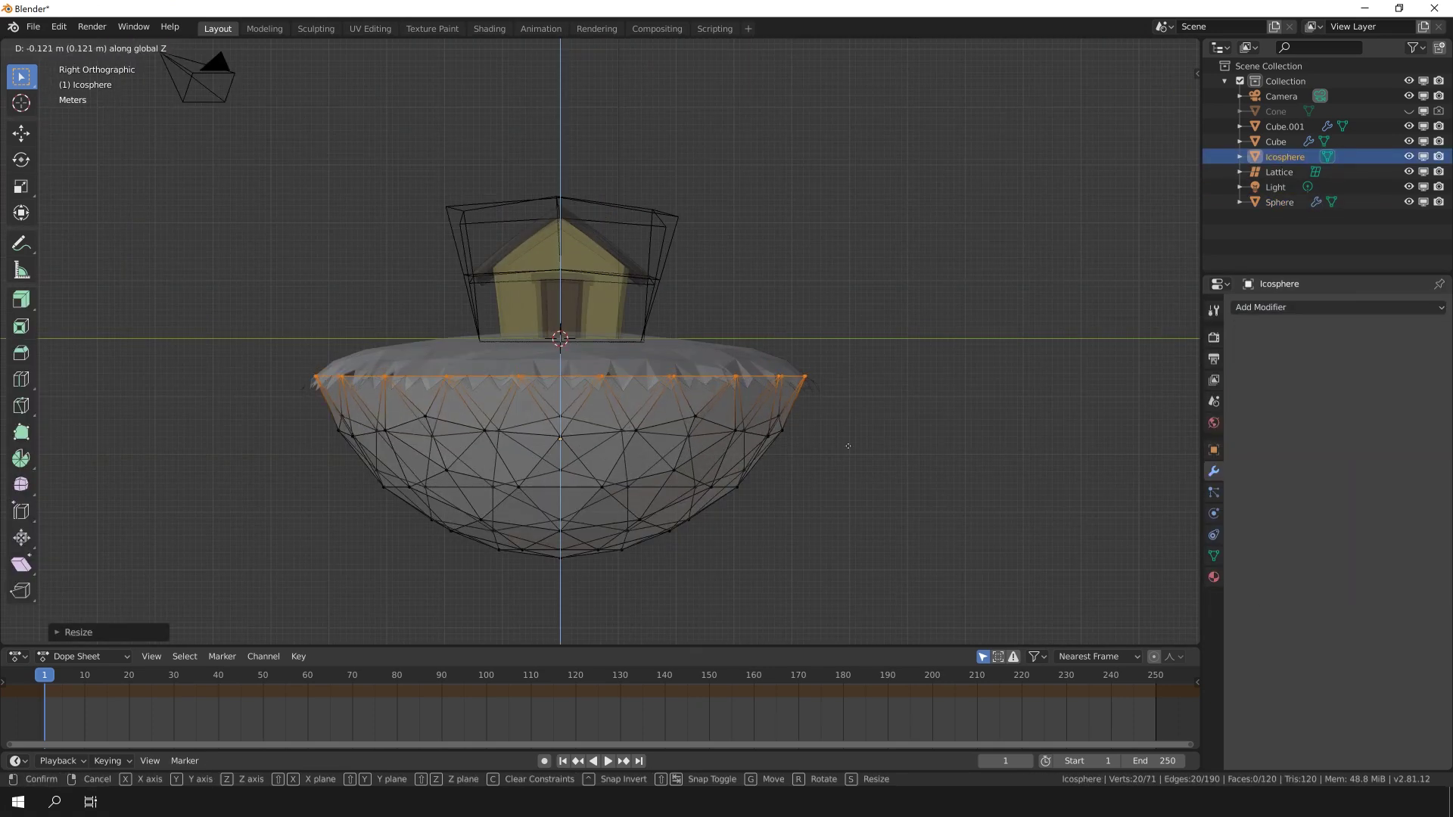
key(alt+z)
key(z)
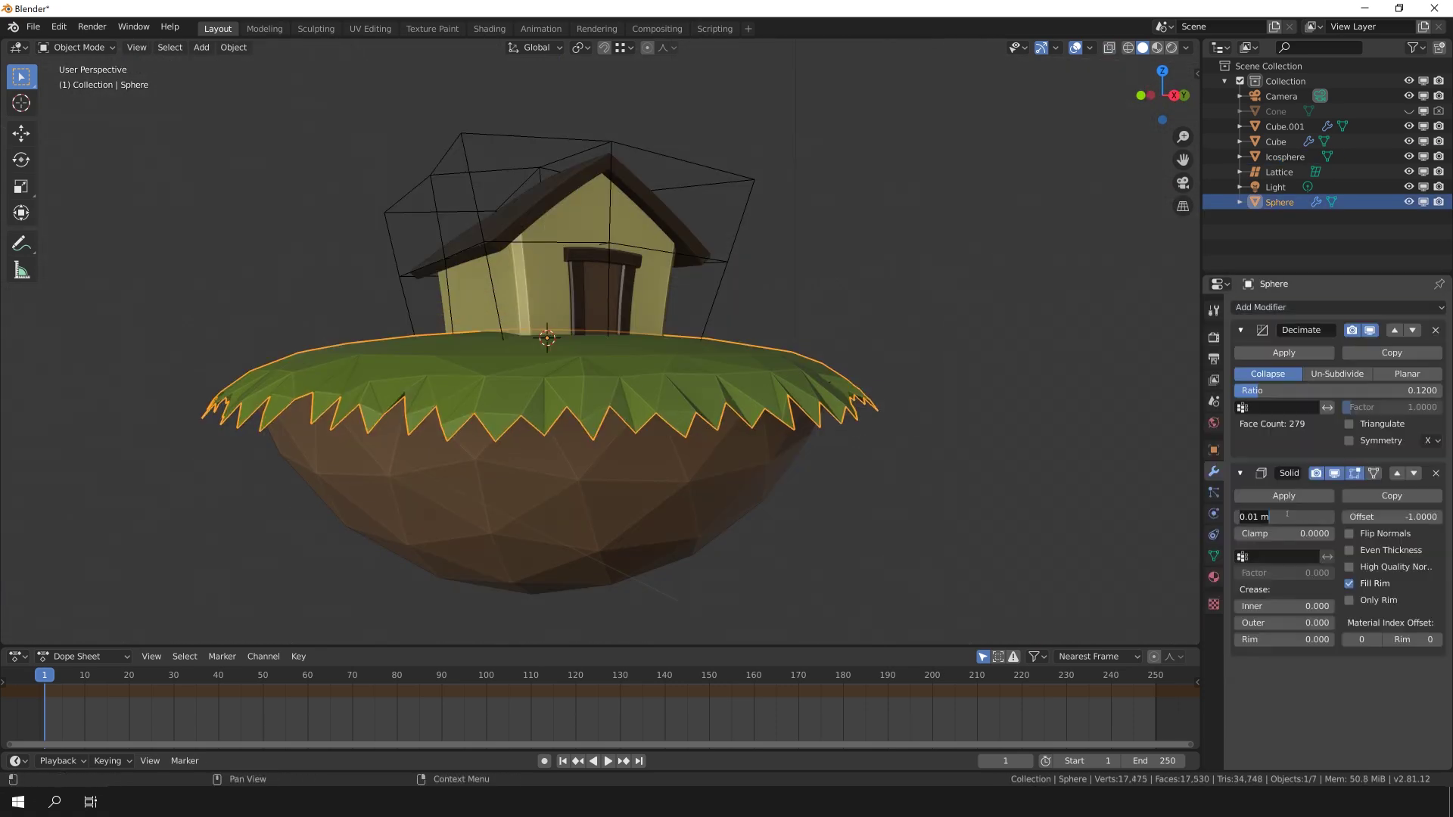
middle_drag(750, 470, 763, 437)
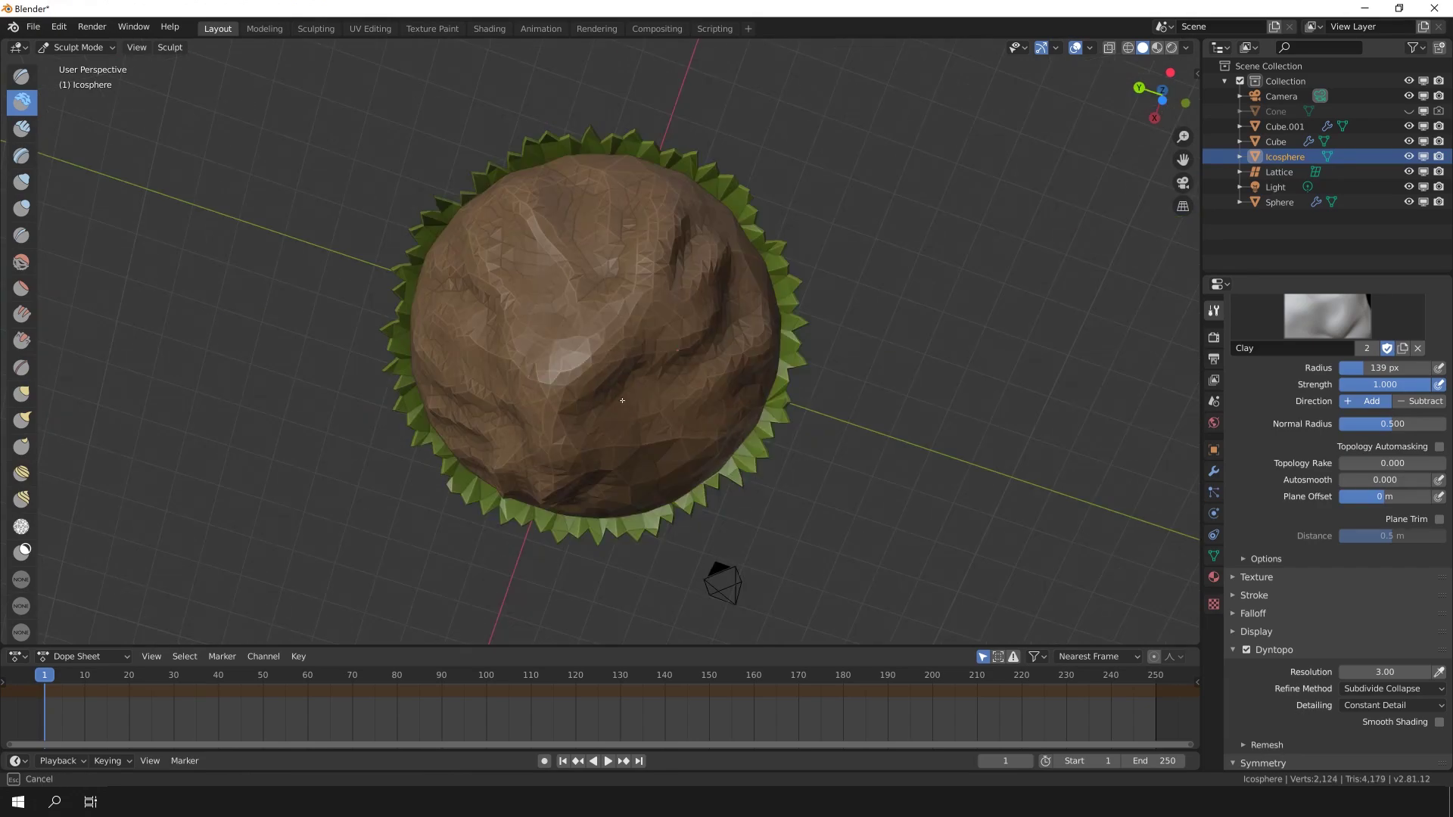
middle_drag(525, 386, 638, 295)
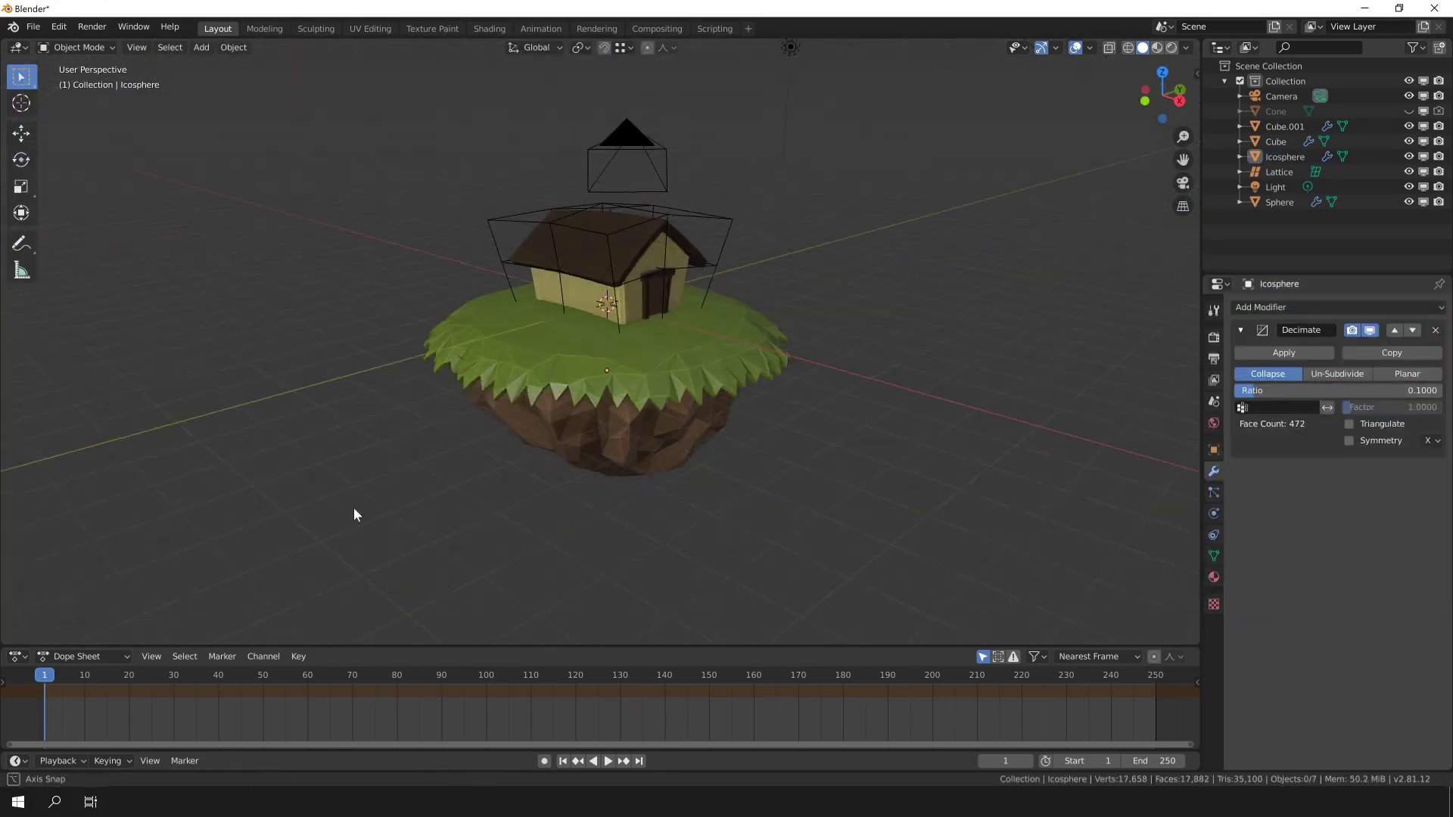
Add a cone on the grass as the pine tree's base.
scroll(530, 454, up, 4)
shift+right_click(535, 413)
key(shift+a)
mouse_move(535, 429)
click(687, 507)
Extrude and shrink a new tier on the cone, then scale the whole tree.
key(Tab)
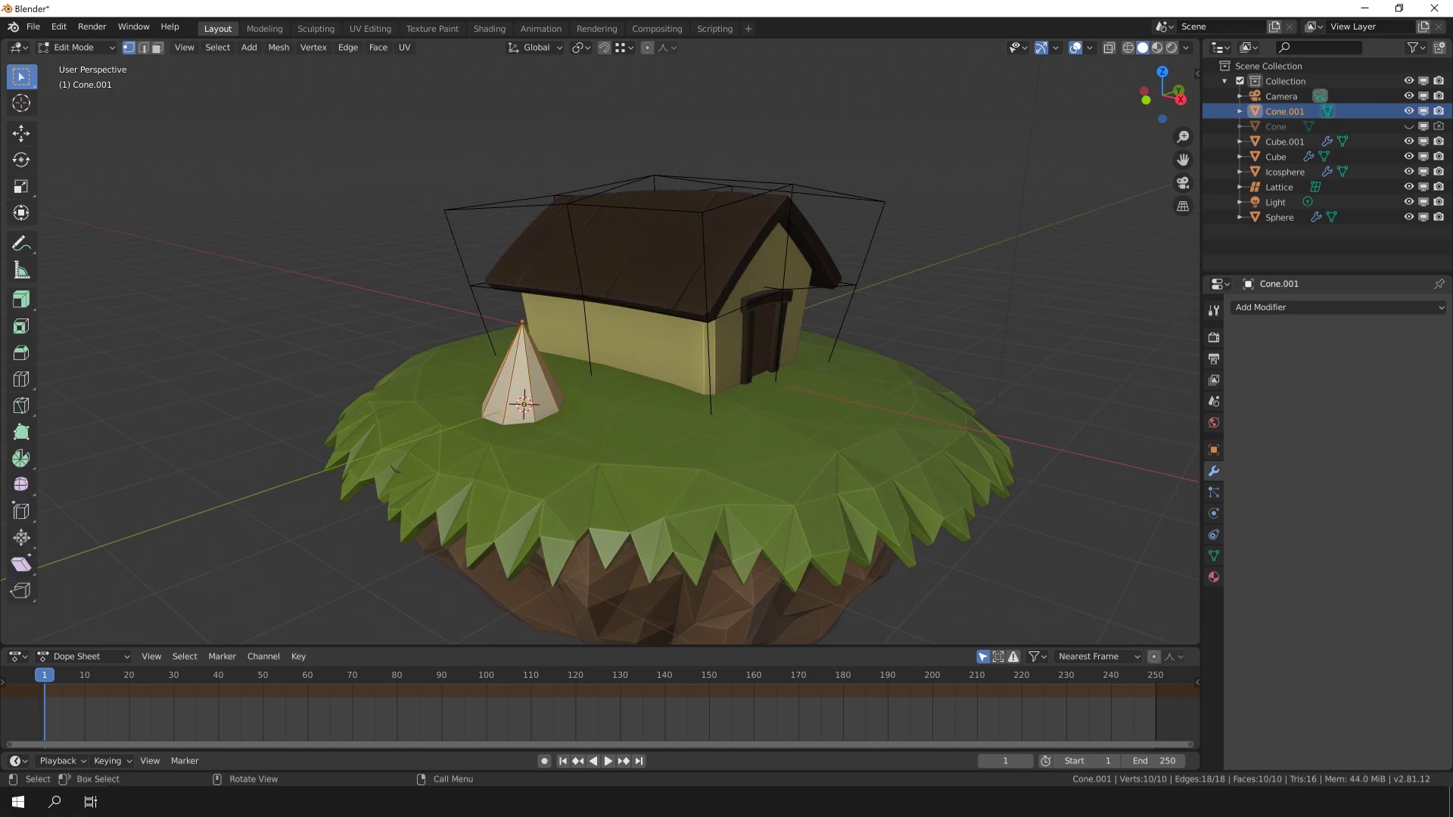
scroll(606, 341, up, 3)
key(e)
key(s)
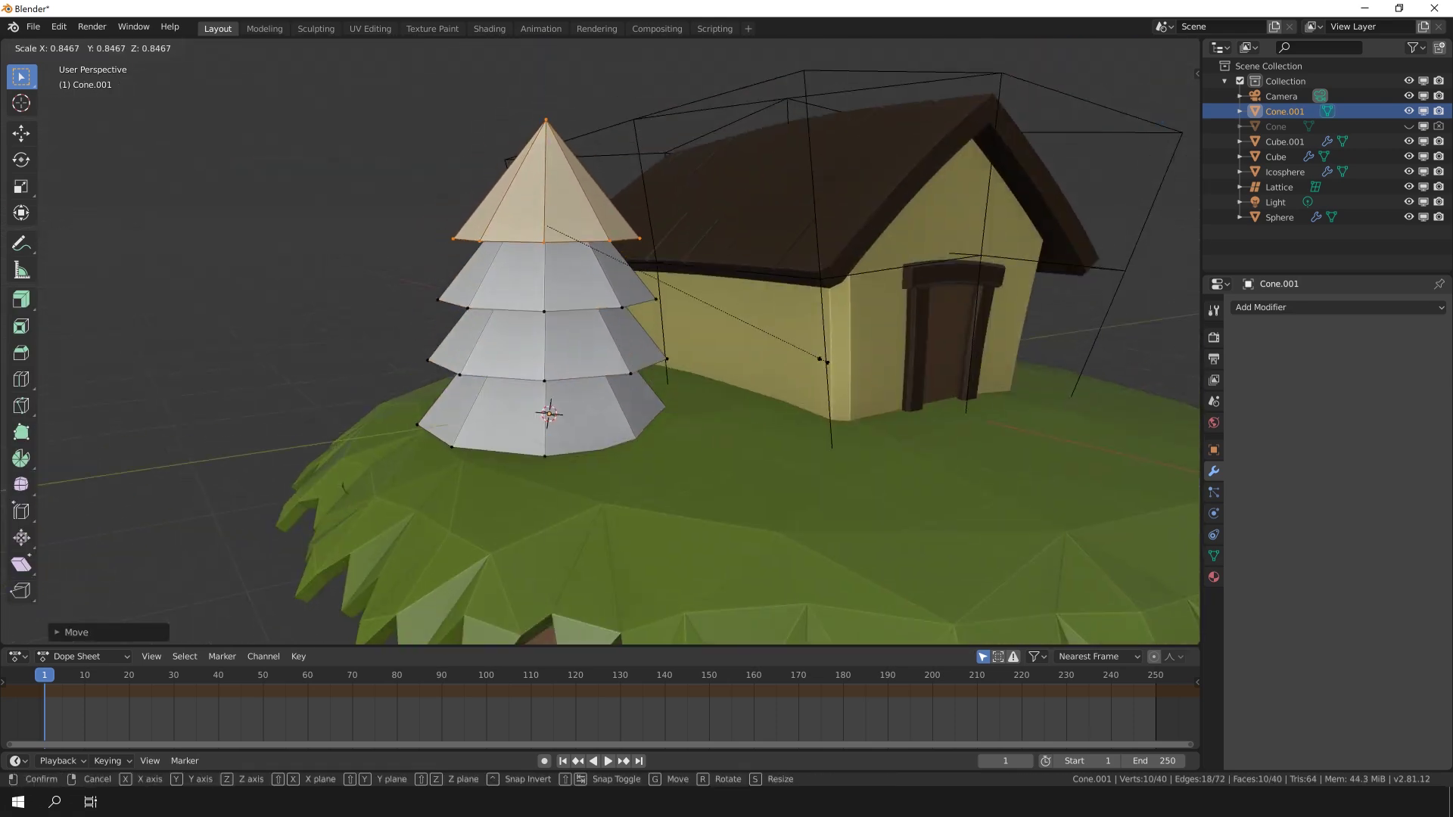
key(a)
key(s)
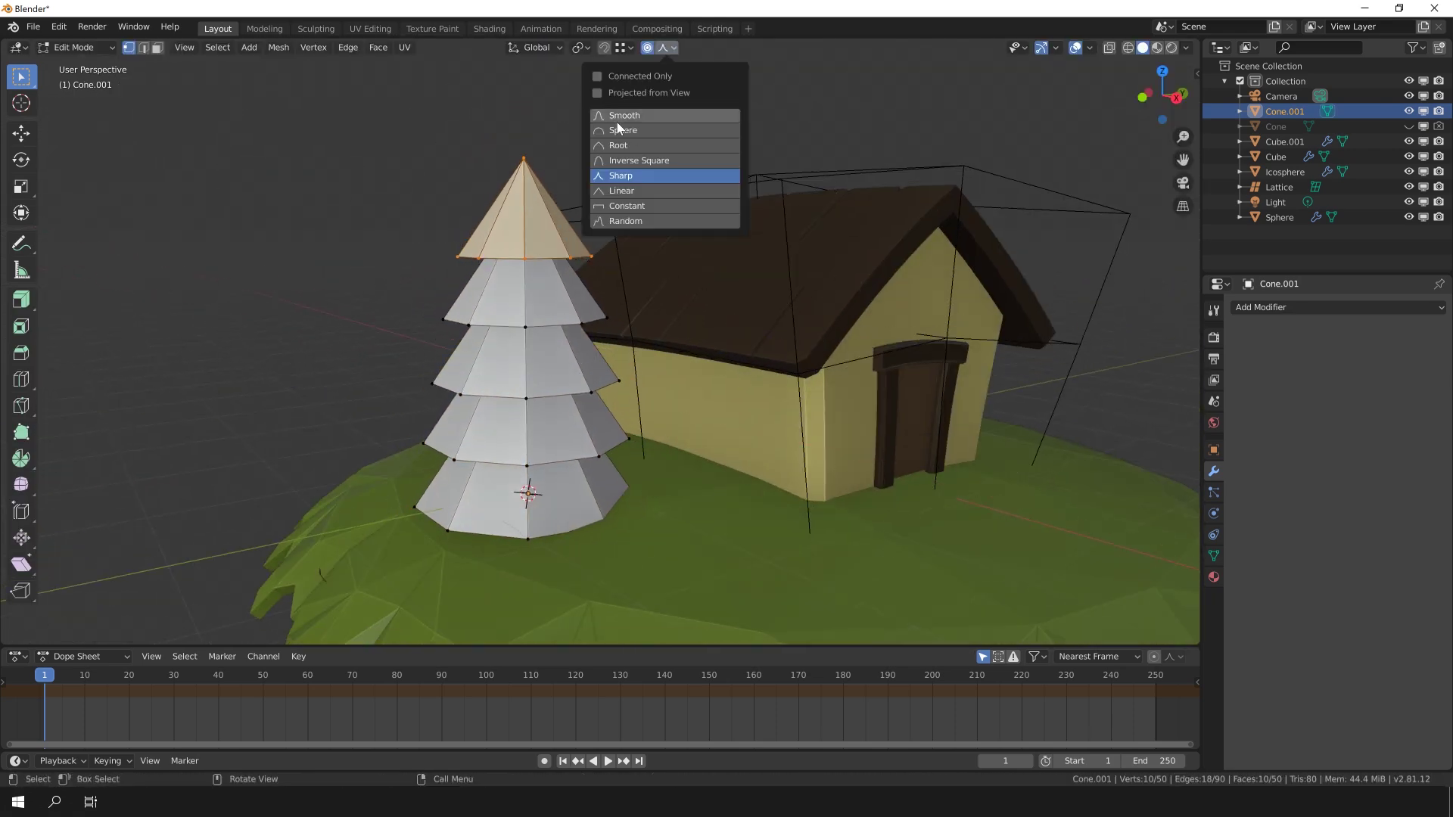
Rotate the tree and bend its tip and bottom ring with proportional editing.
key(r)
key(z)
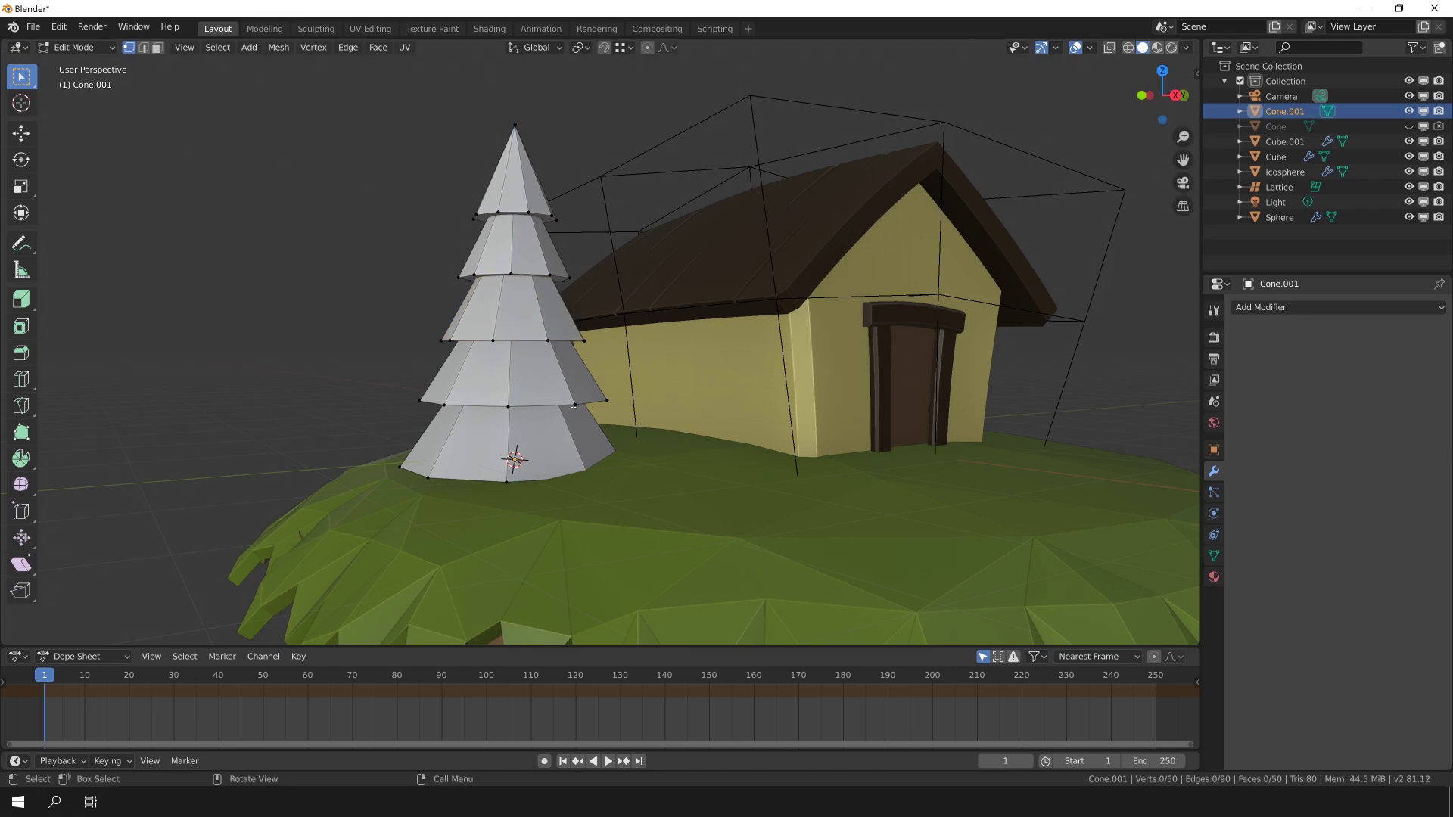
key(r)
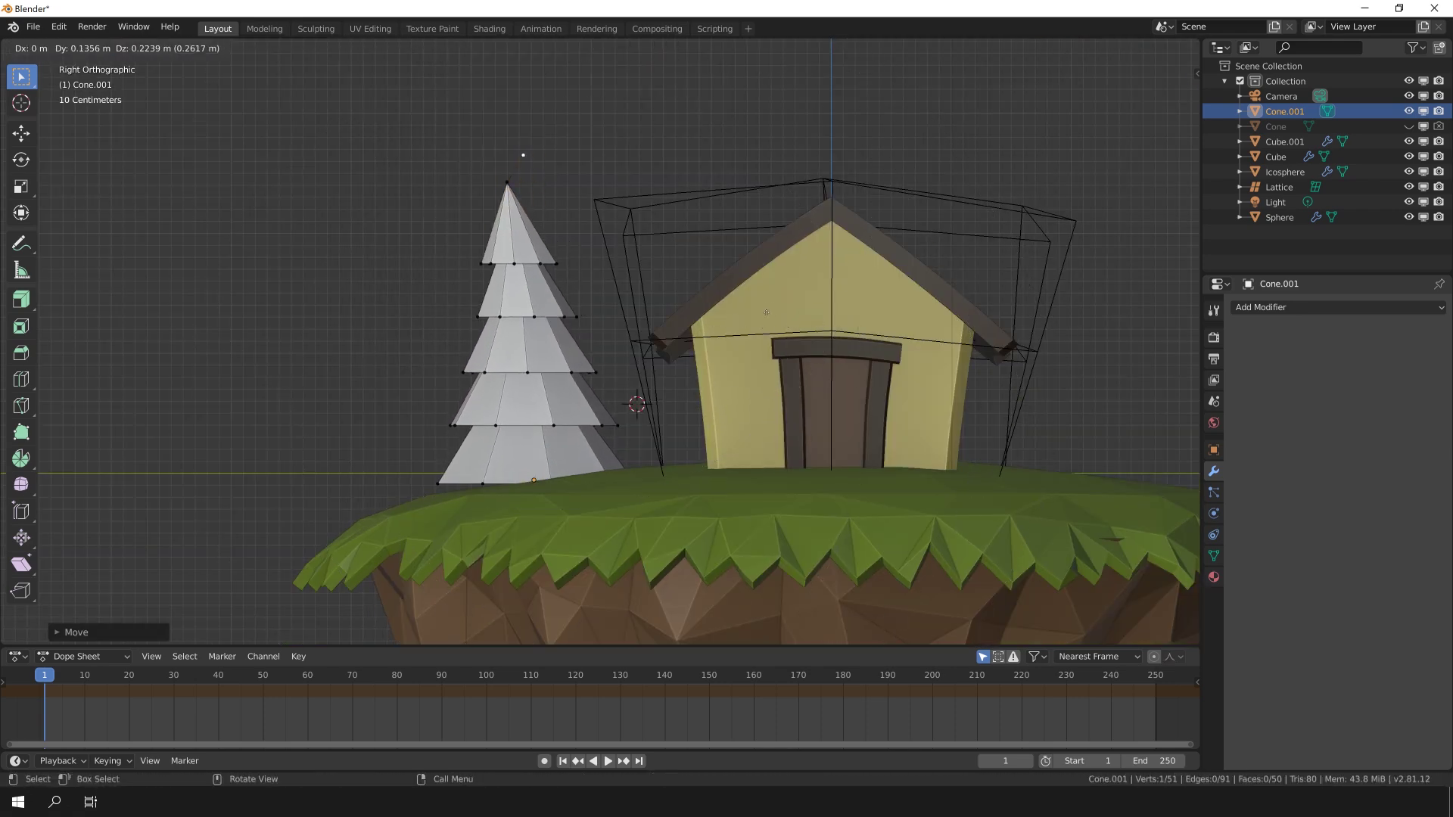
key(alt+z)
key(r)
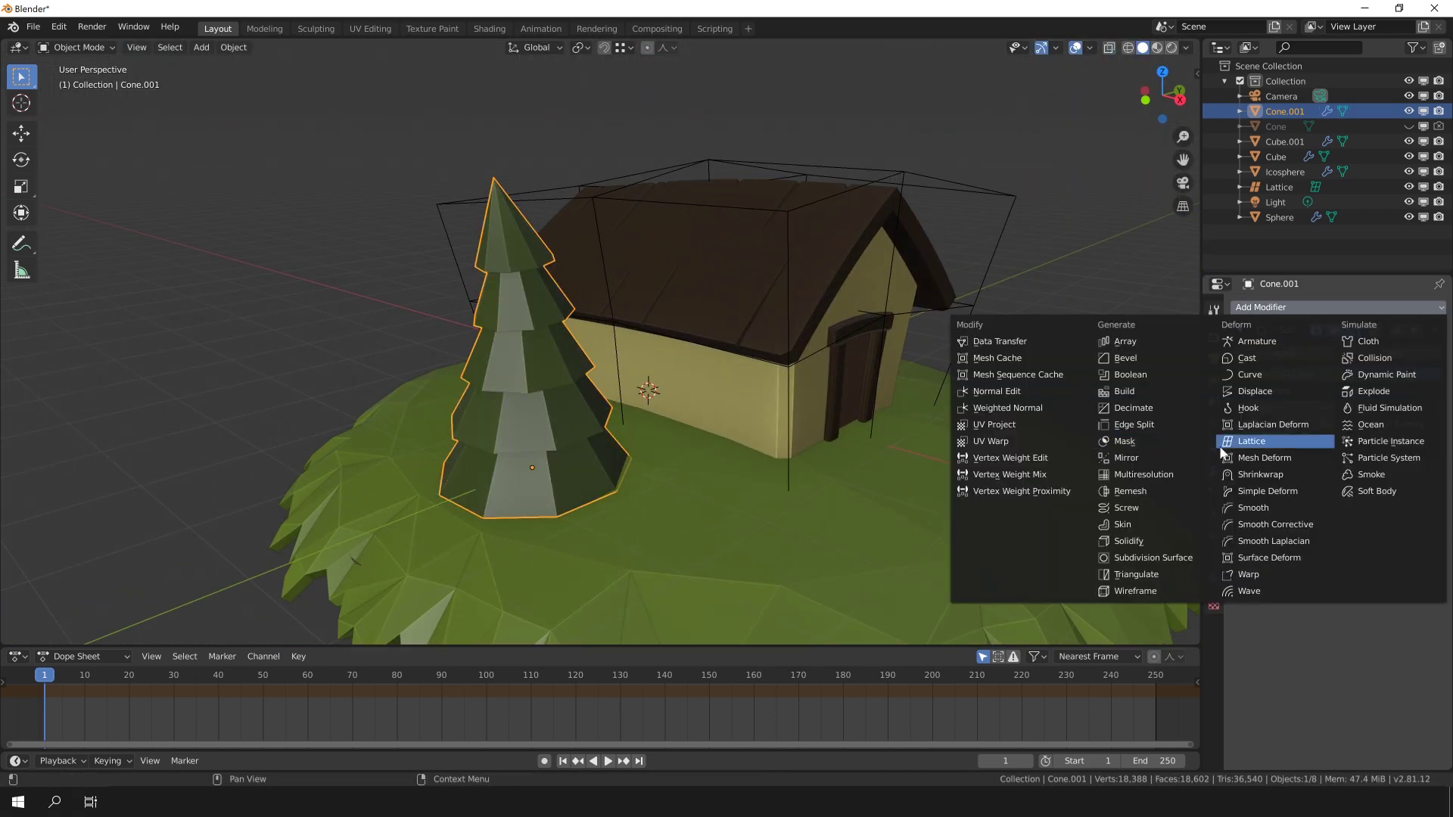
Give the tree's Displace a Clouds texture, adjust its strength, and add a Decimate modifier.
click(1272, 542)
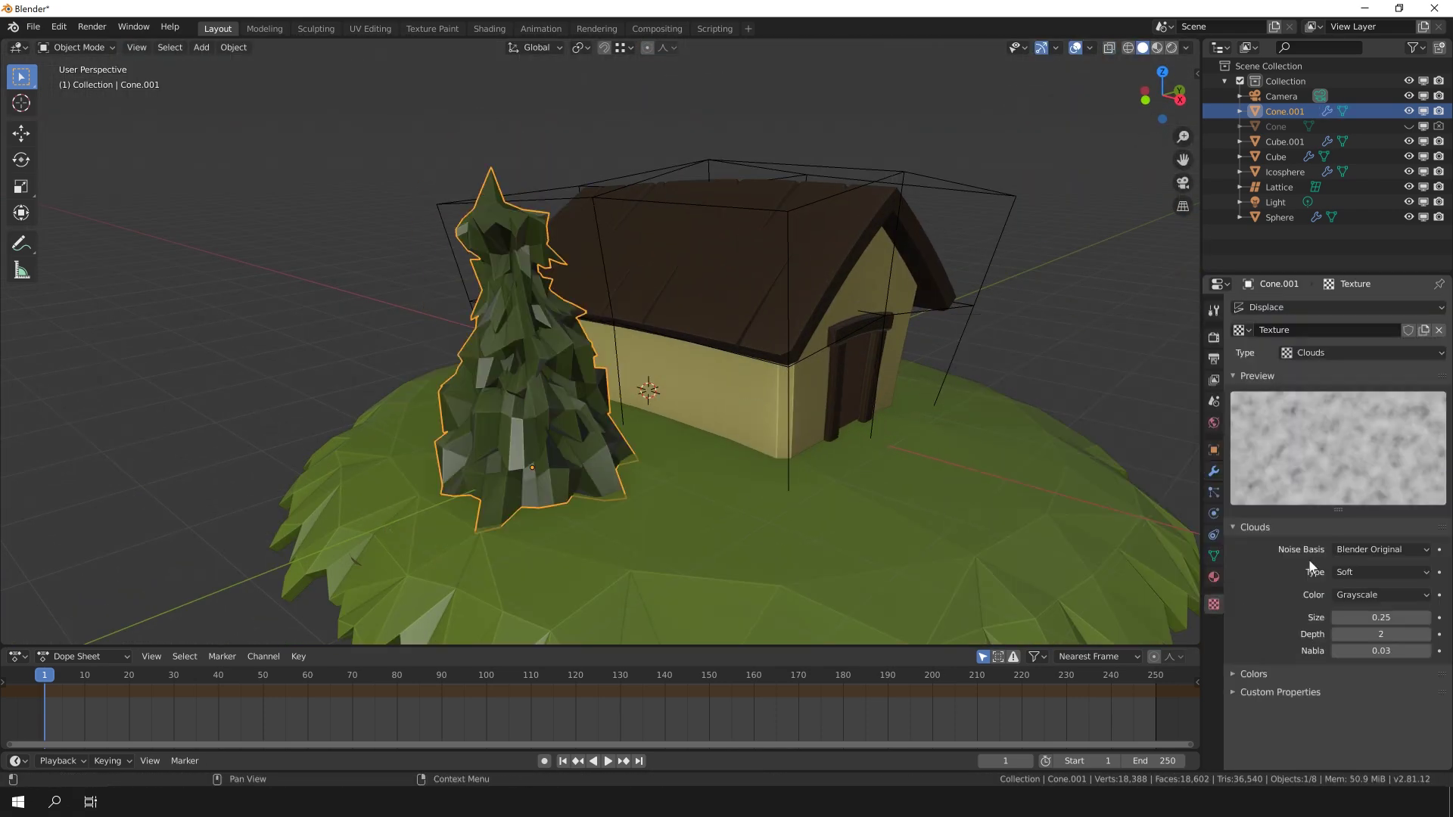
click(1214, 470)
drag(1396, 617, 1375, 616)
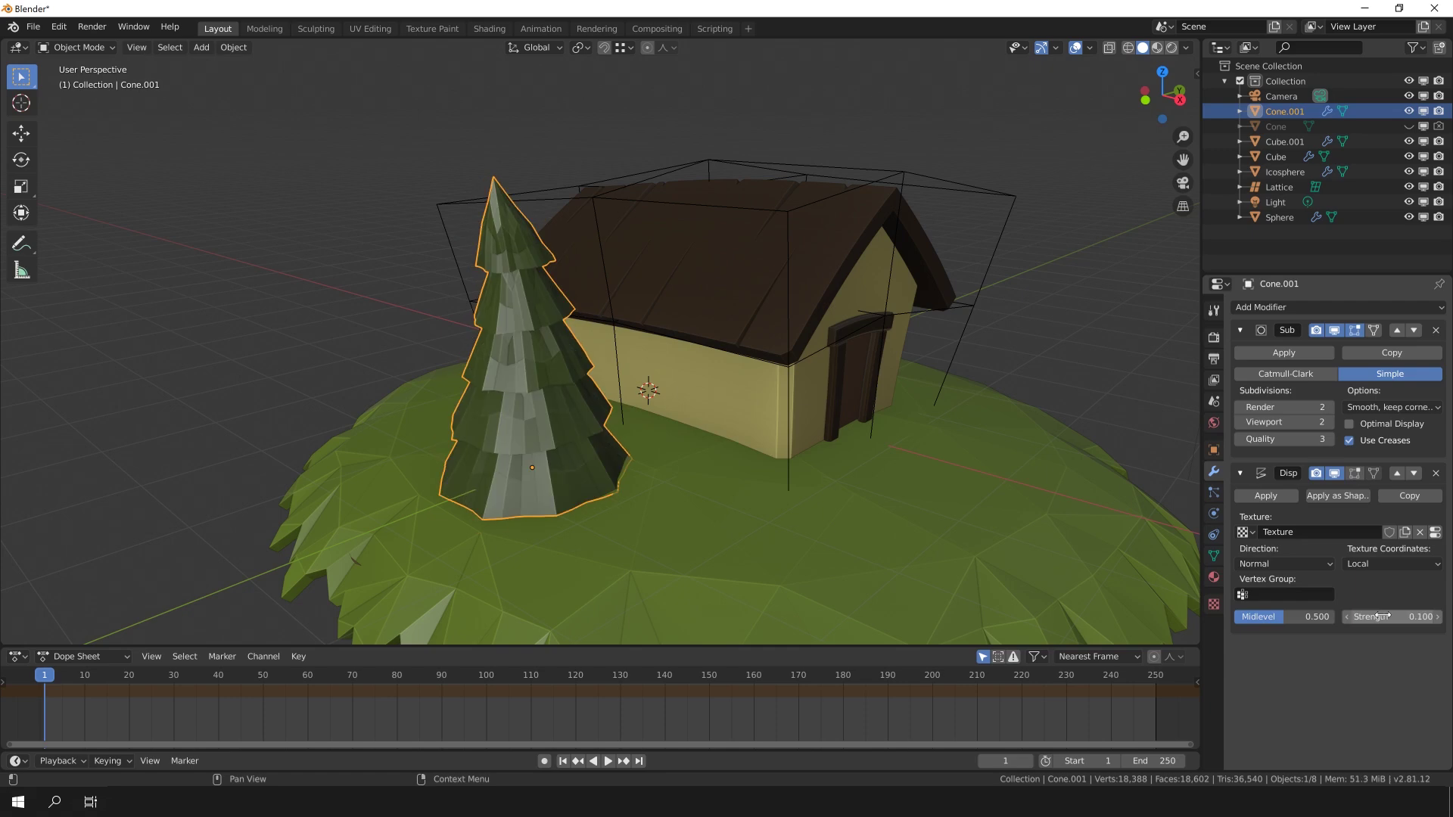
click(1336, 306)
click(1121, 408)
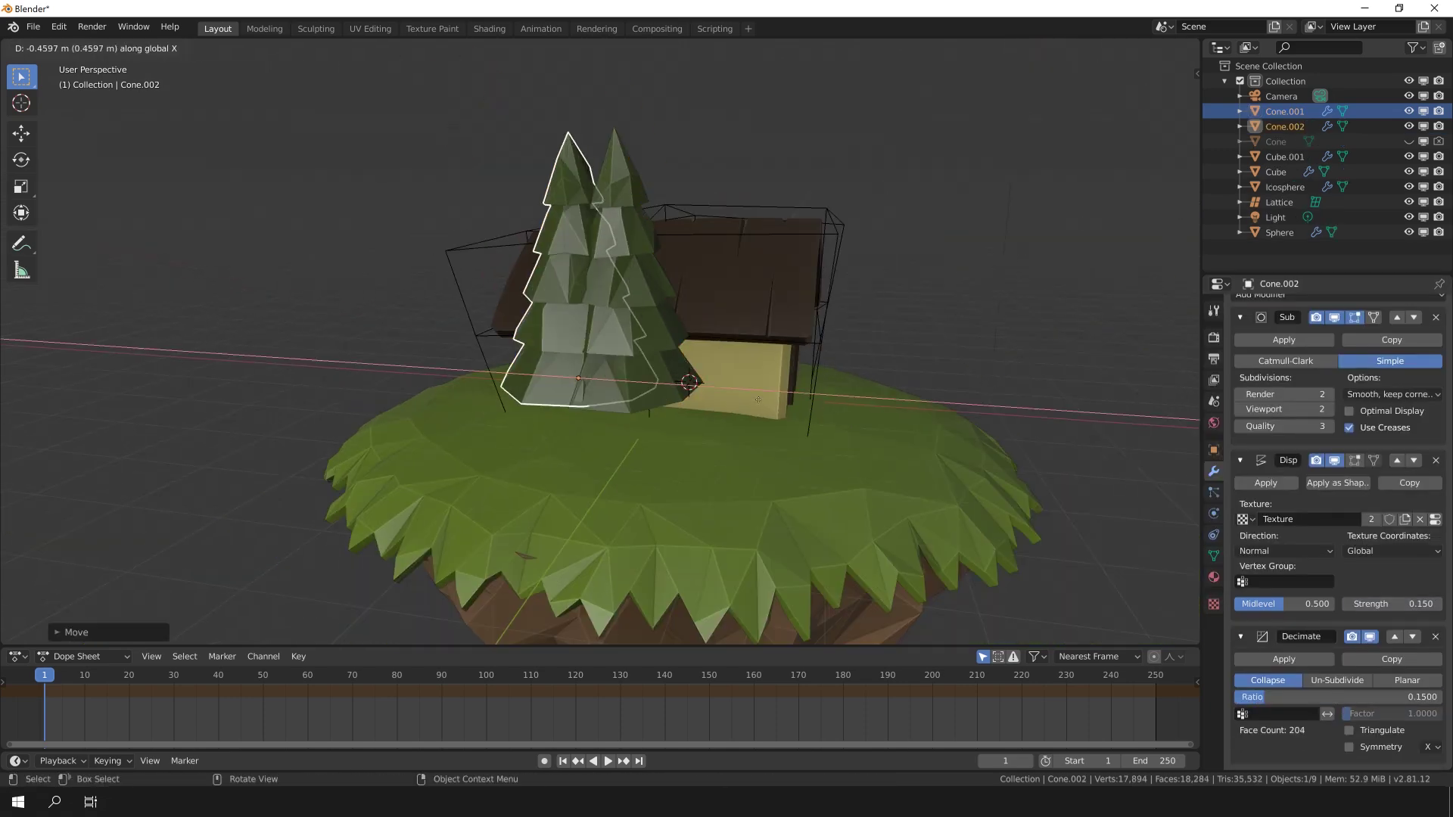
Place the duplicated pine beside the first, then select the rocky underside and grass disc.
click(671, 431)
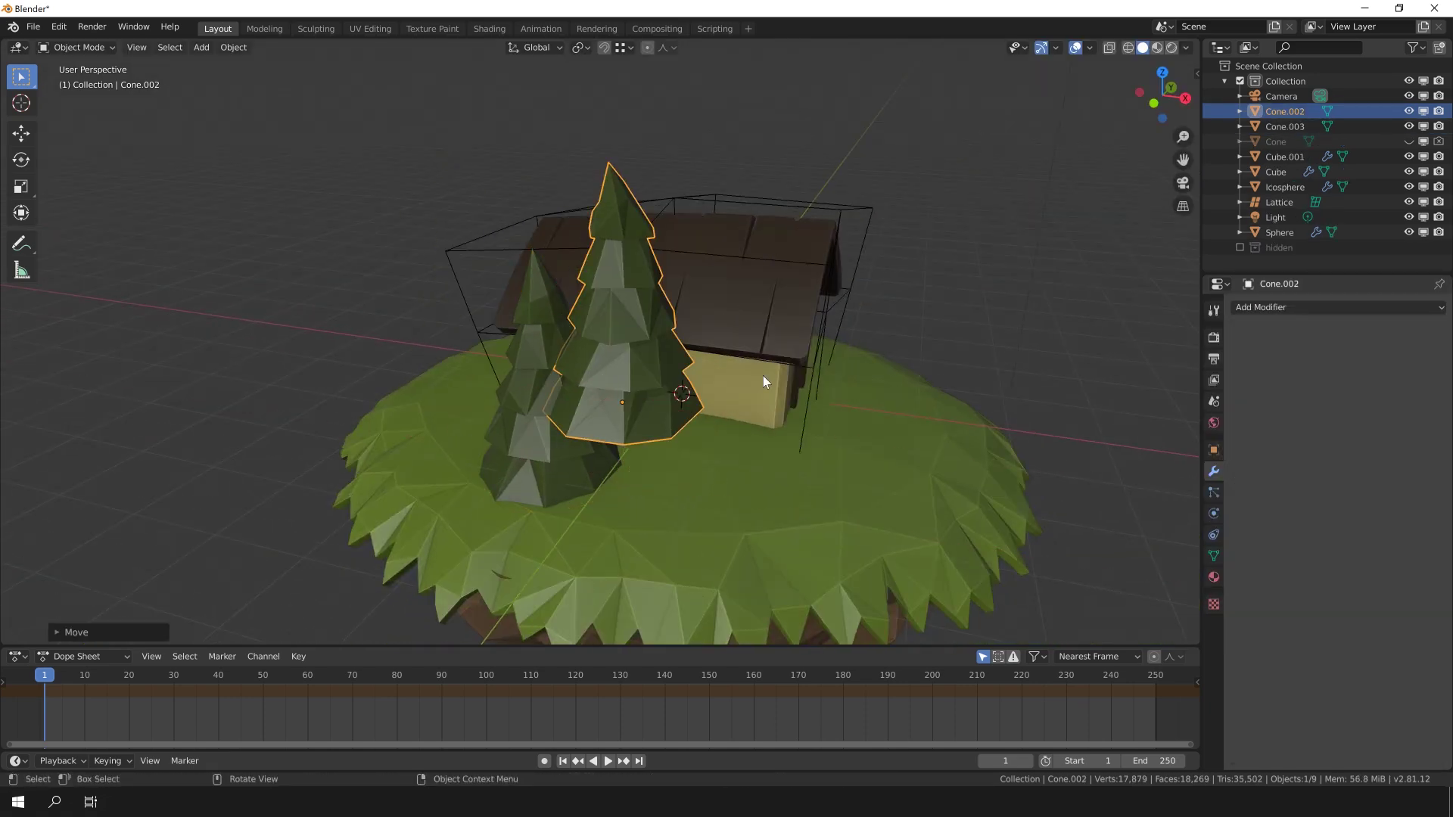
key(g)
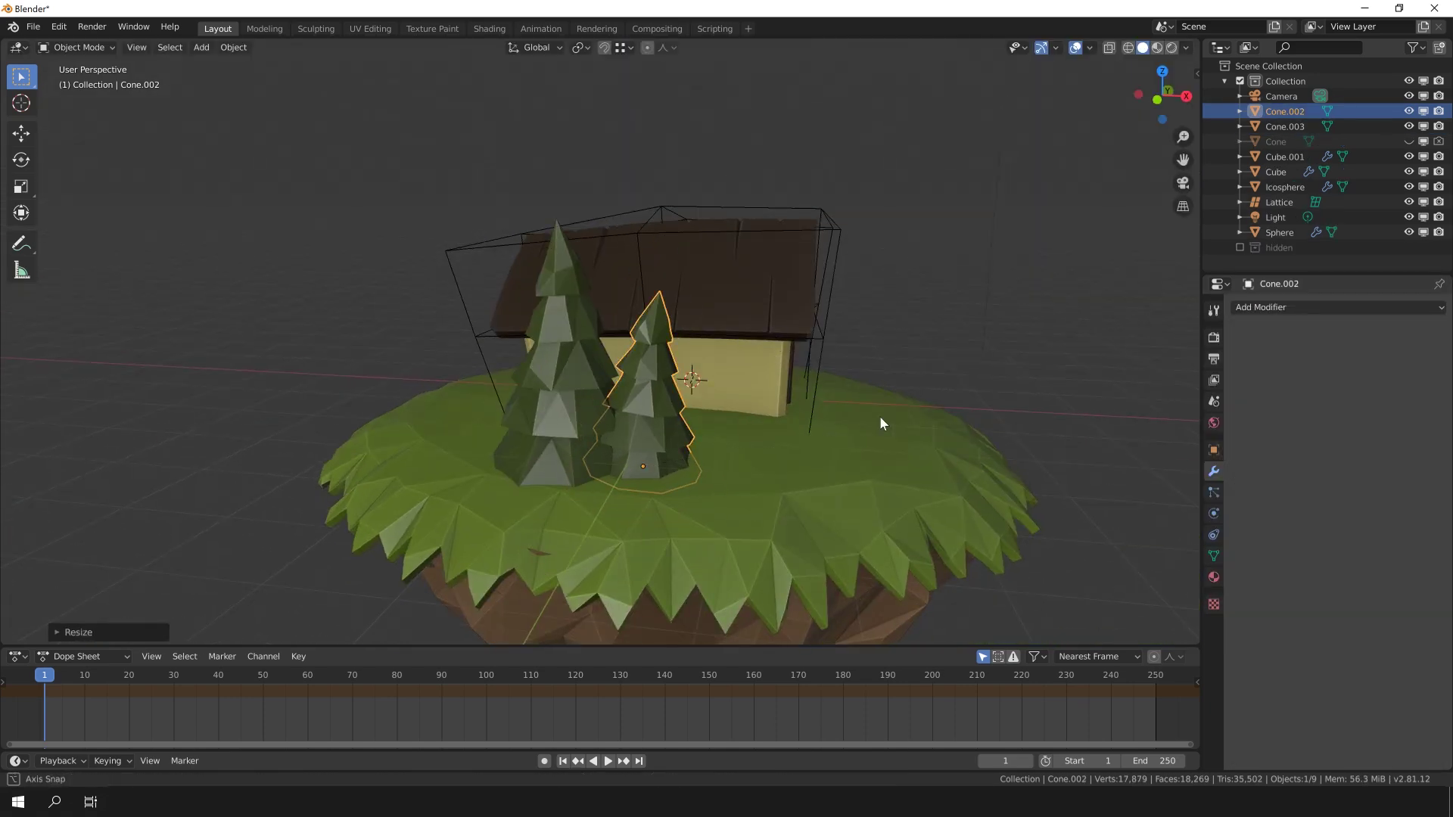
click(908, 413)
middle_drag(907, 414, 727, 469)
click(628, 575)
shift+click(725, 480)
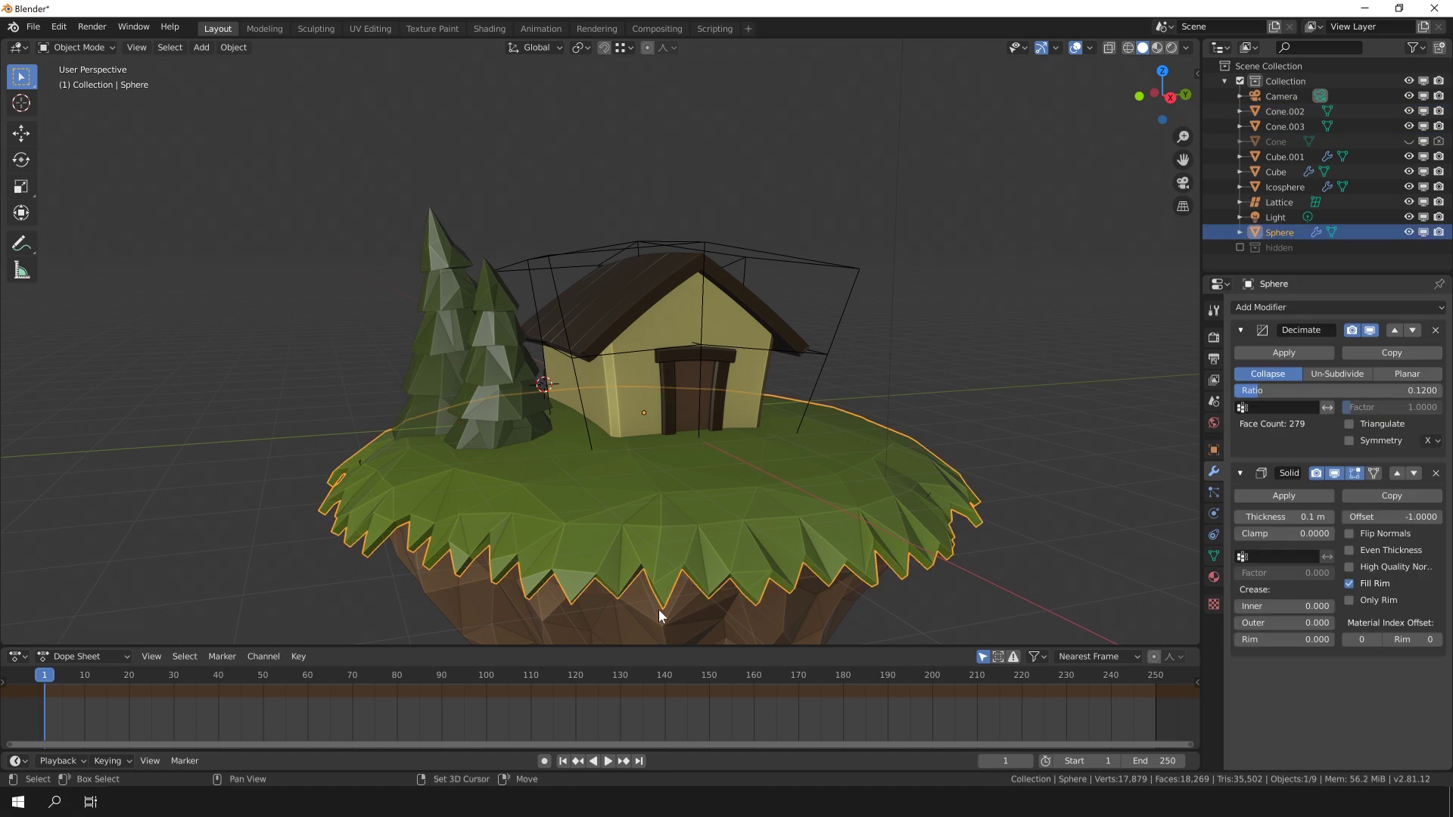
Move the island pieces along the Y axis, then bring up the smoke emitter's particle settings.
key(g)
key(y)
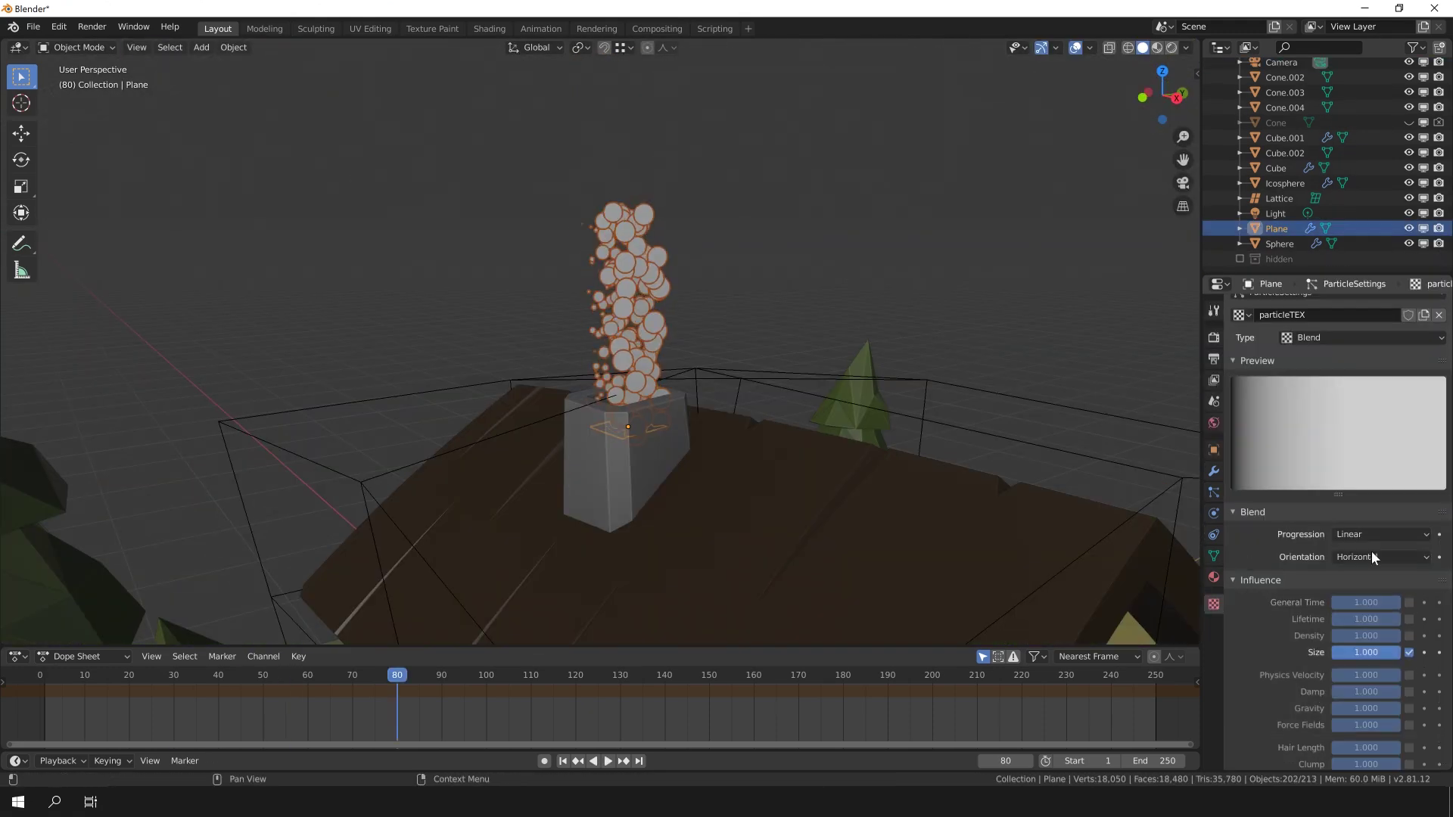
scroll(1371, 551, down, 6)
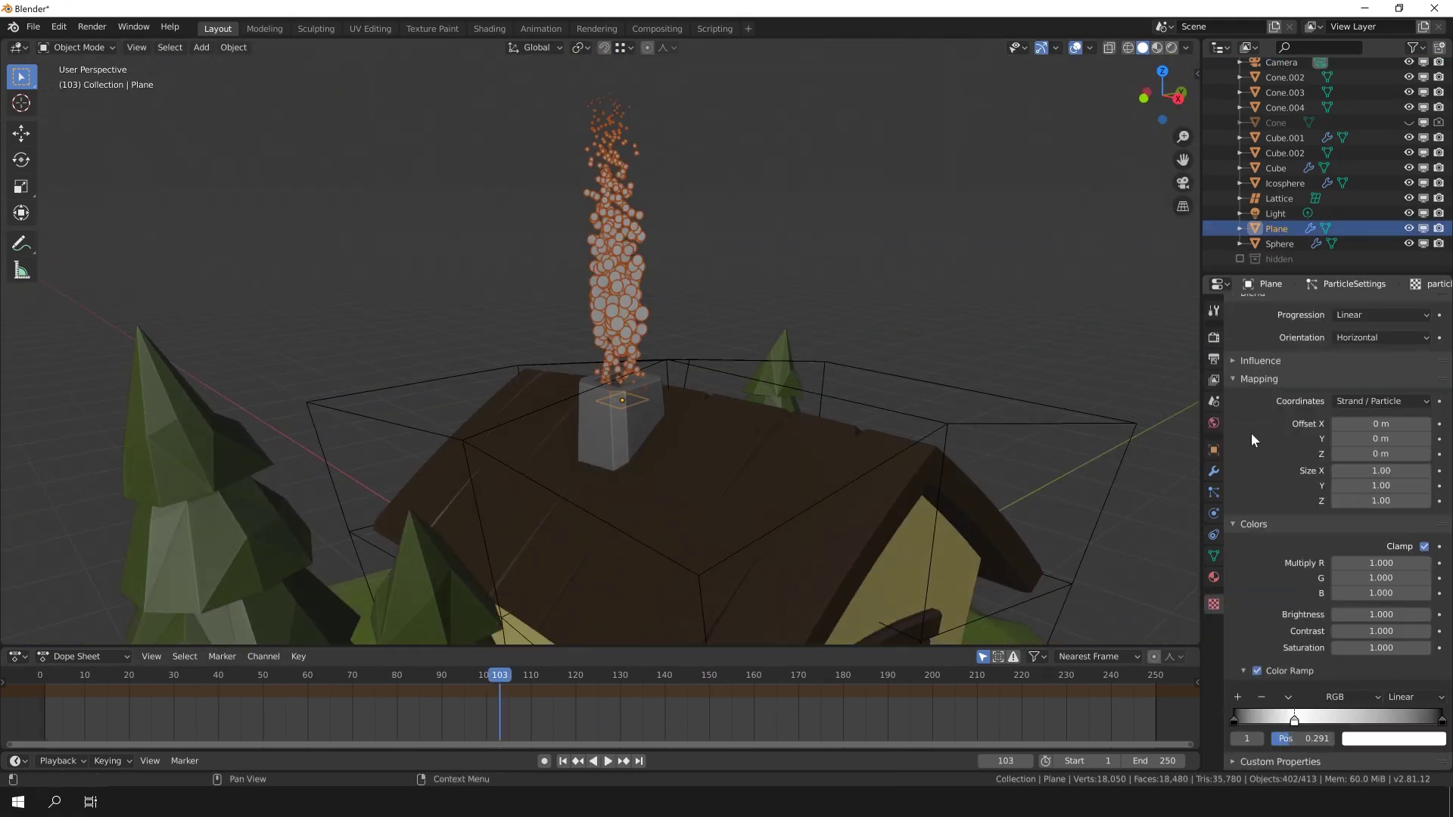
click(1214, 492)
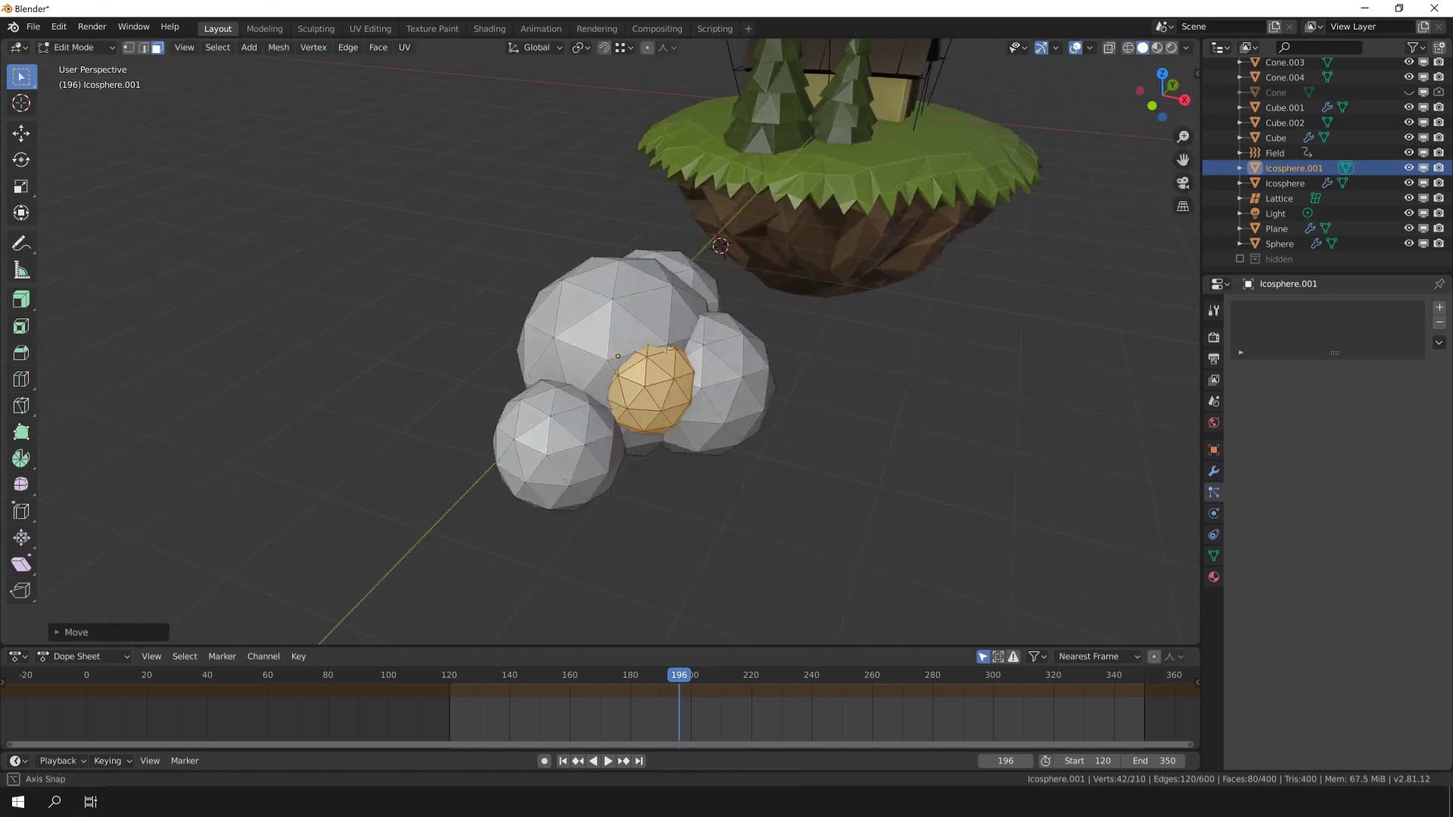
Enlarge a cloud sphere and add a Displace modifier to crumple it.
middle_drag(666, 295, 691, 264)
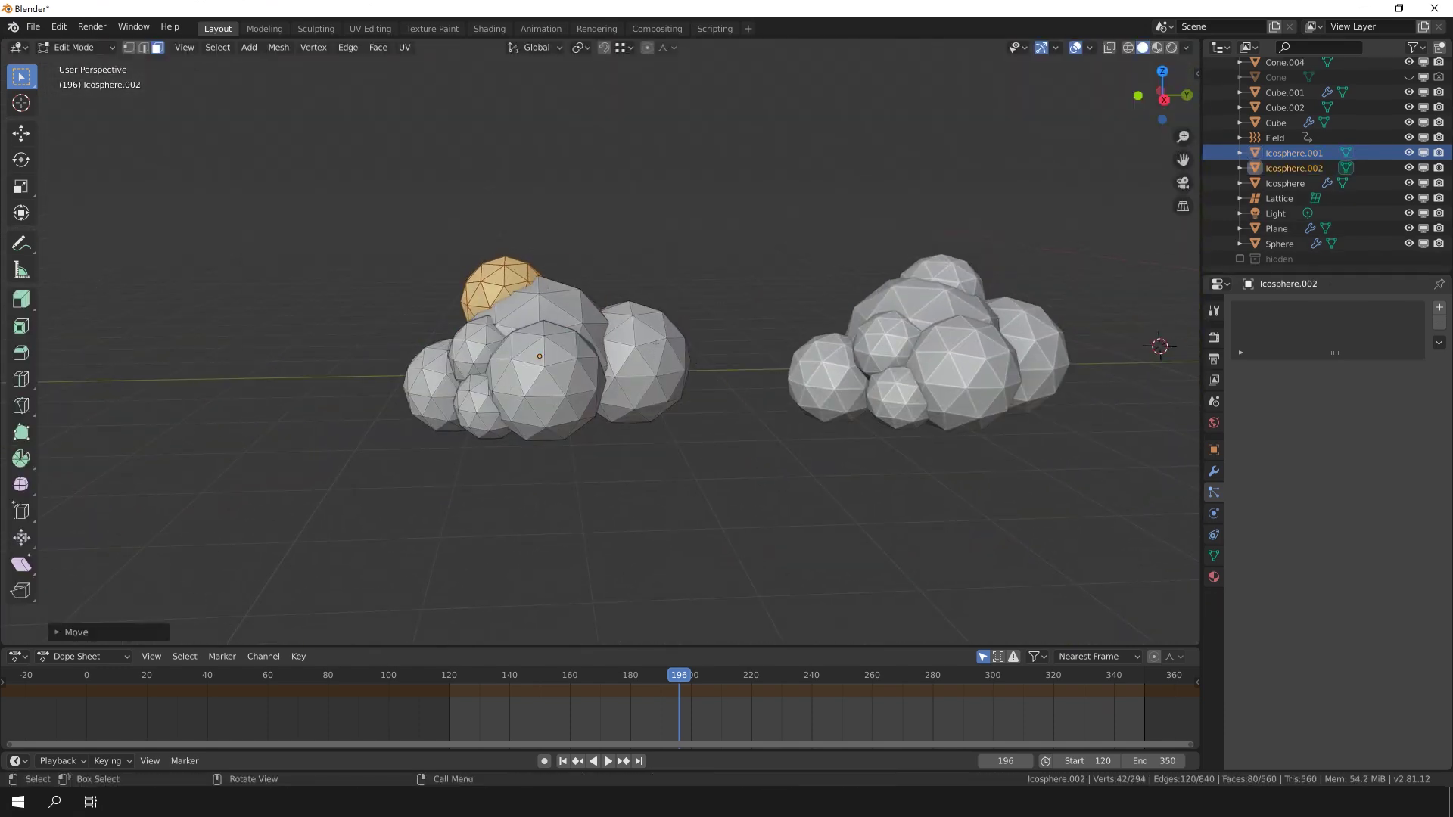
key(s)
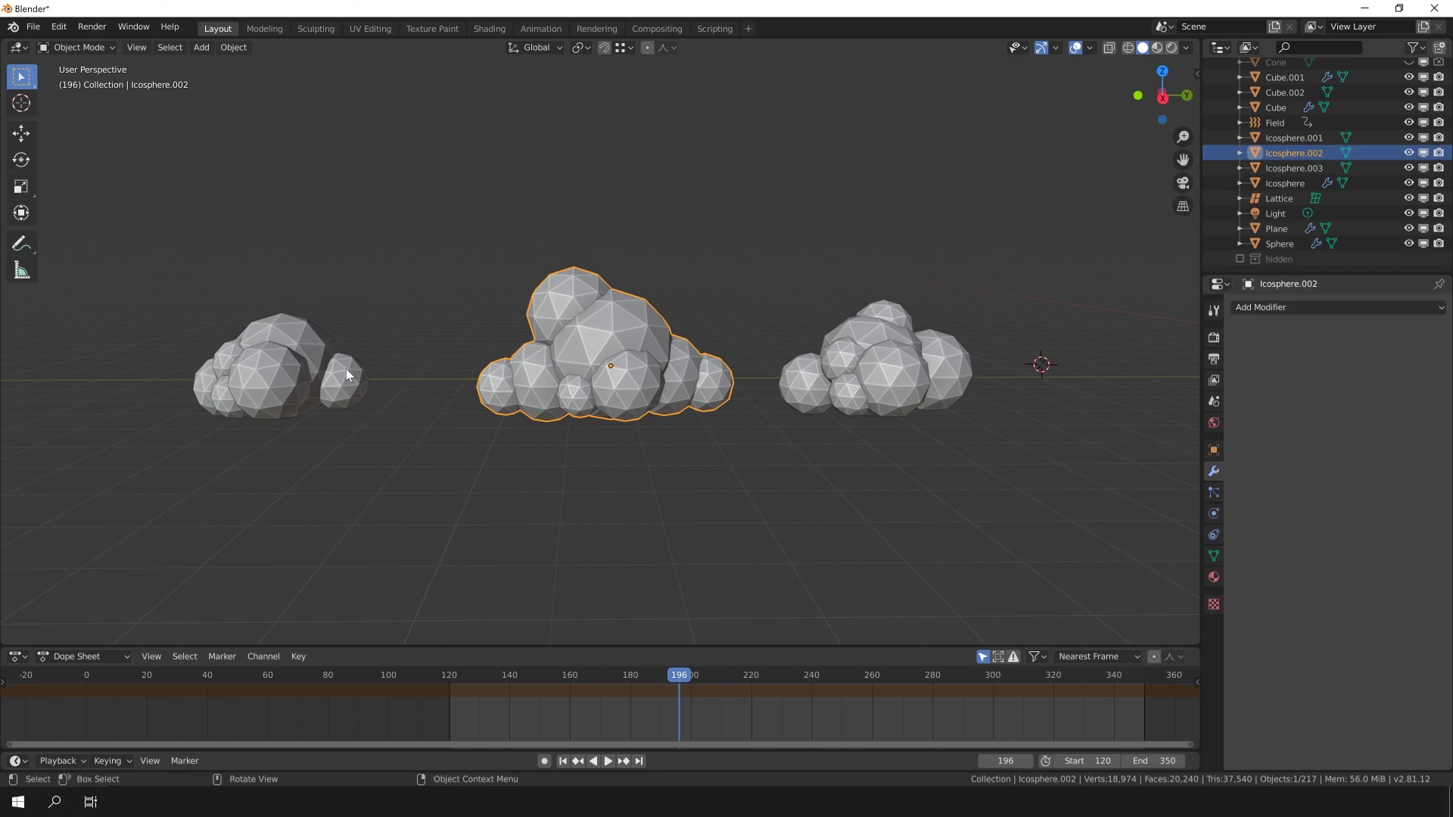
click(1290, 308)
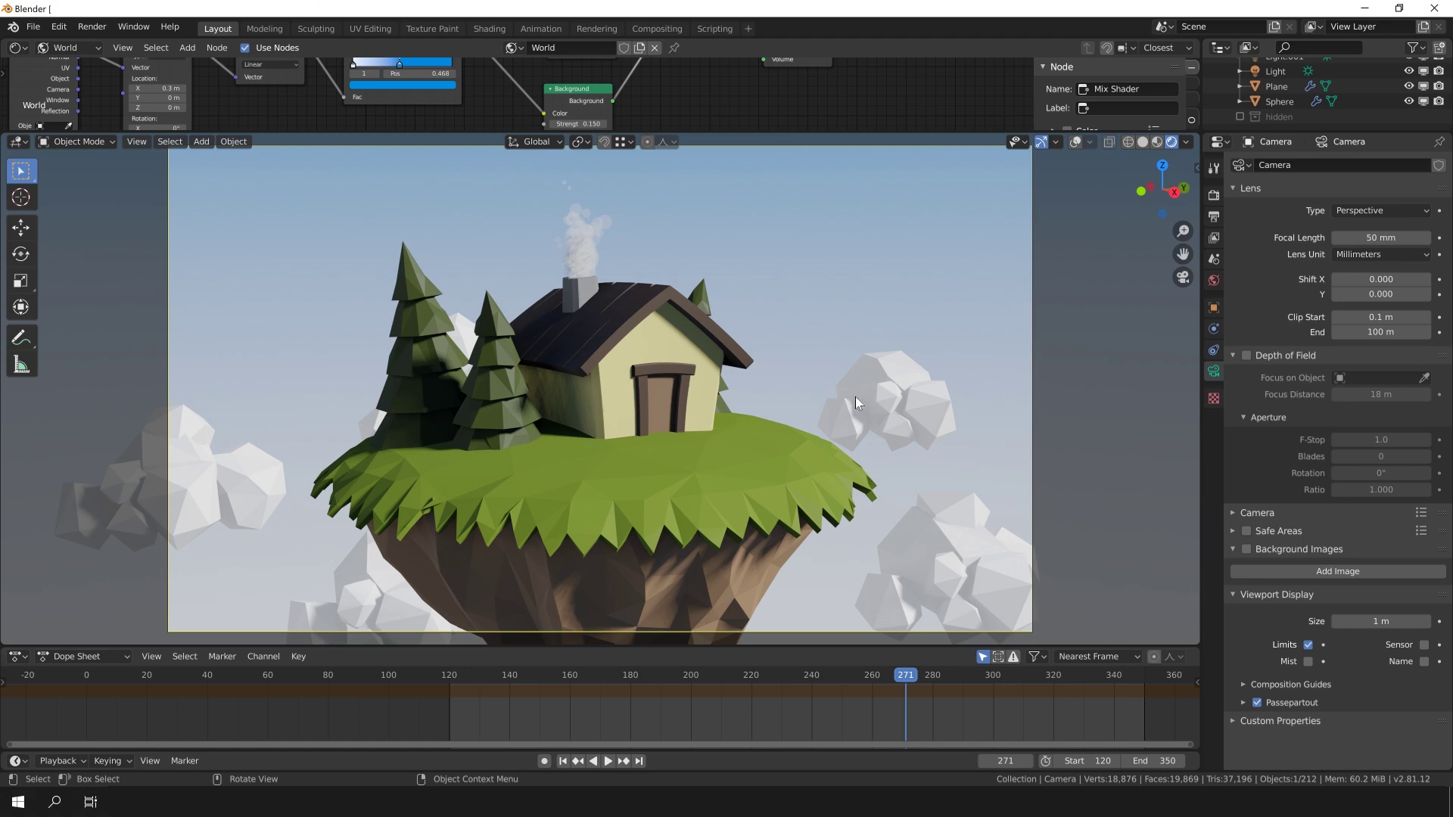
Frame the island with the camera at frame 350 and preview the smoke across the animation.
click(1144, 685)
key(shift+grave)
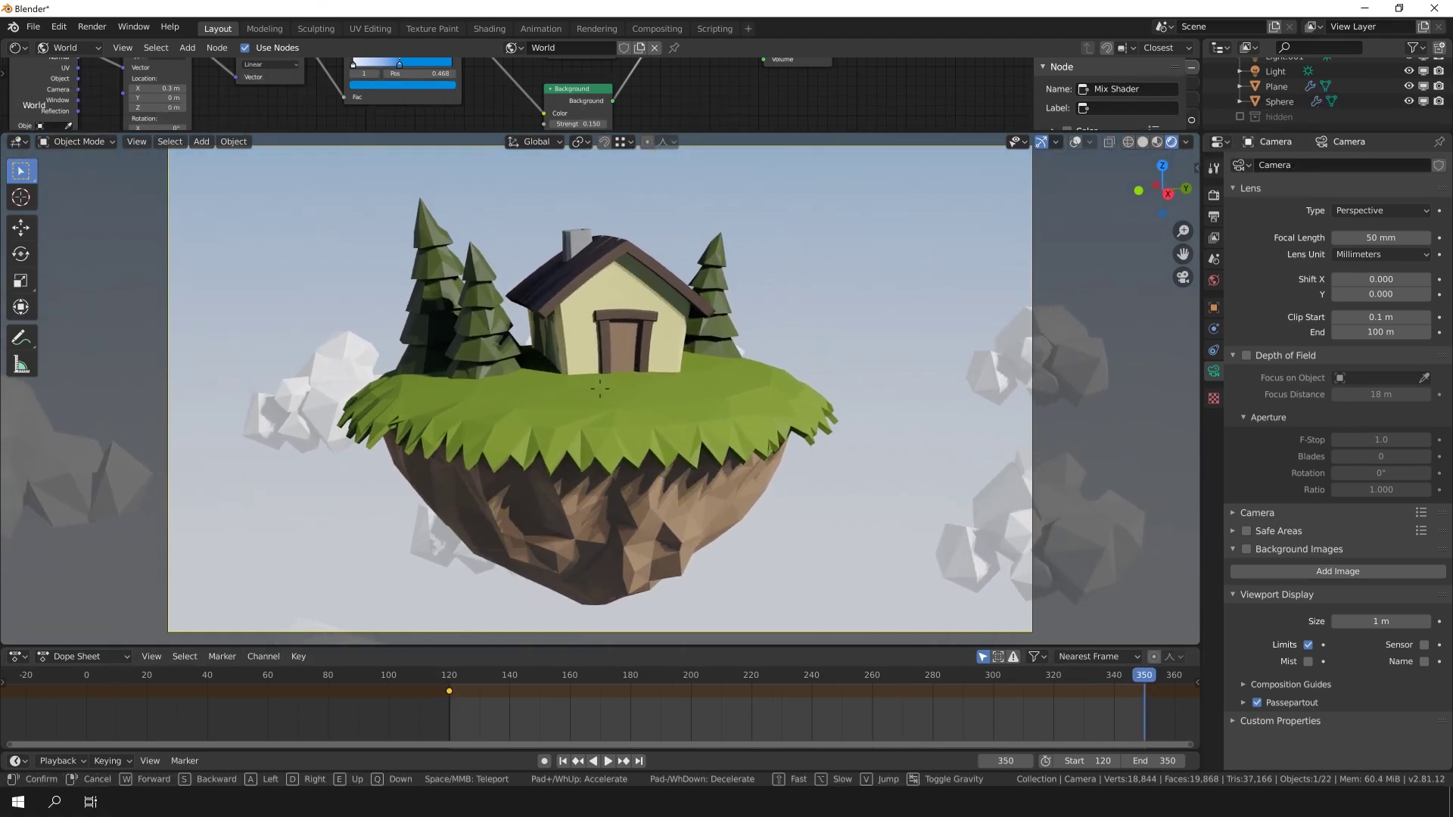
drag(455, 685, 1144, 675)
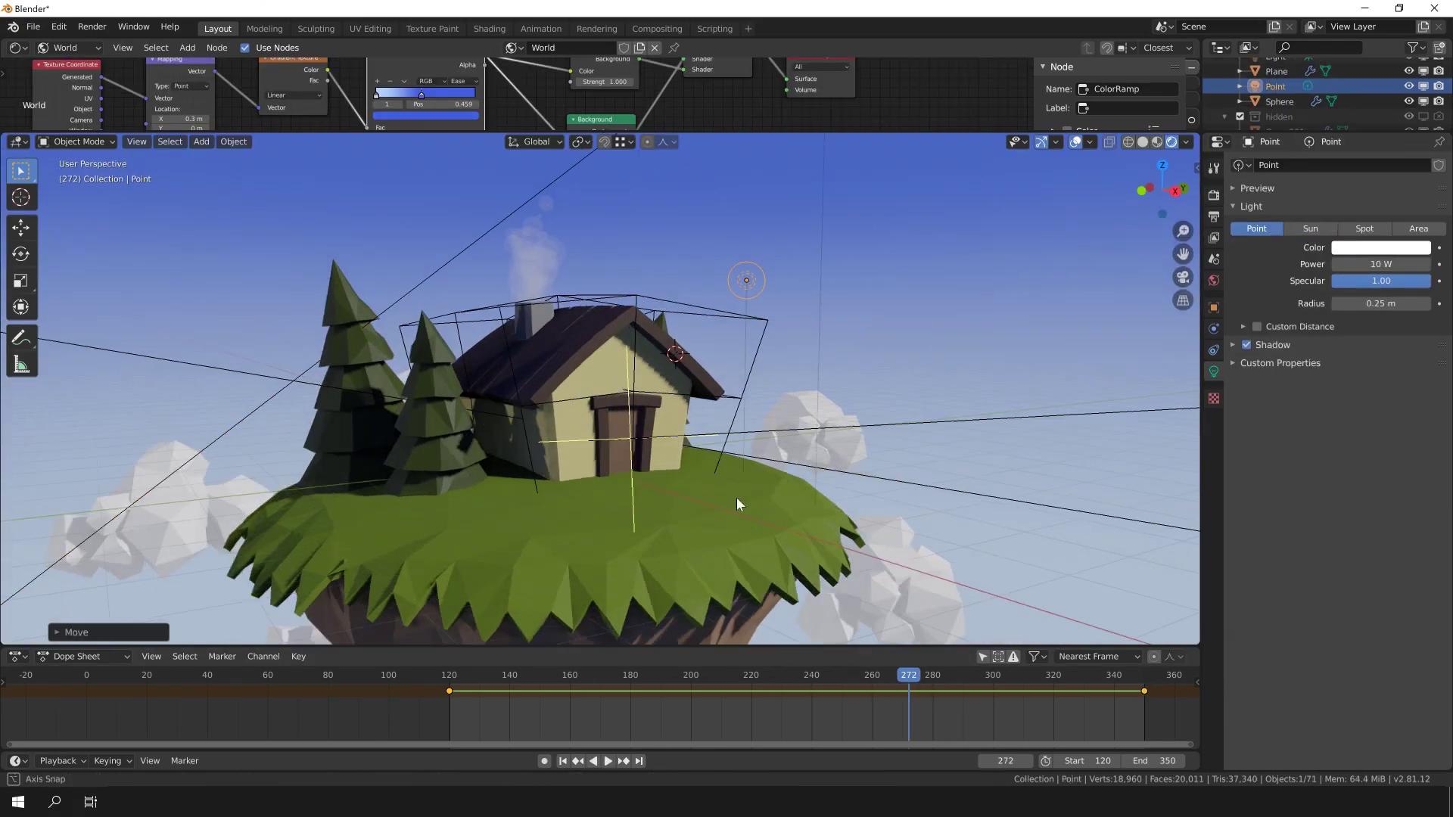
Position a point light above the house and give it a warm colour.
middle_drag(737, 497, 598, 368)
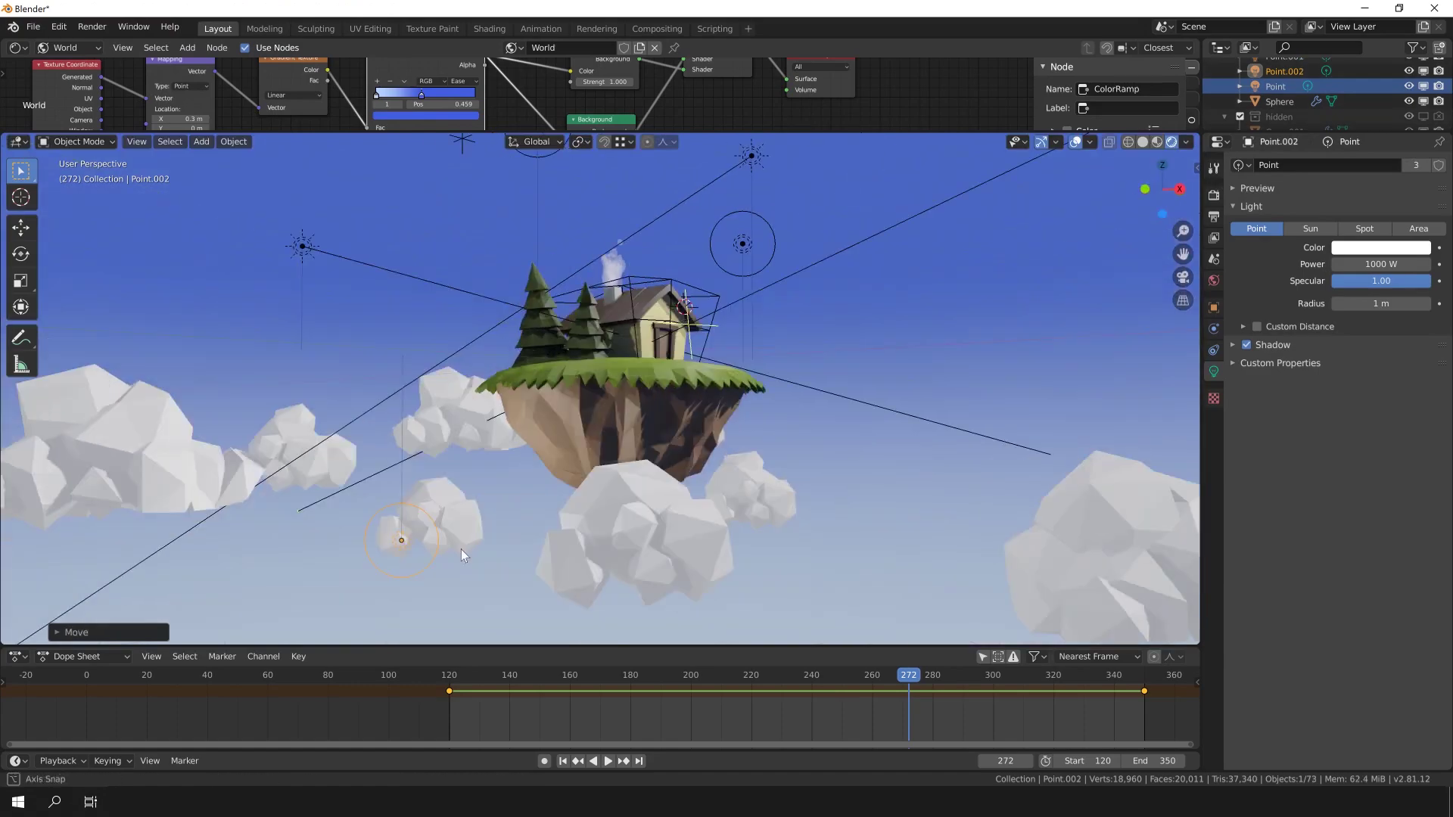
middle_drag(461, 555, 530, 530)
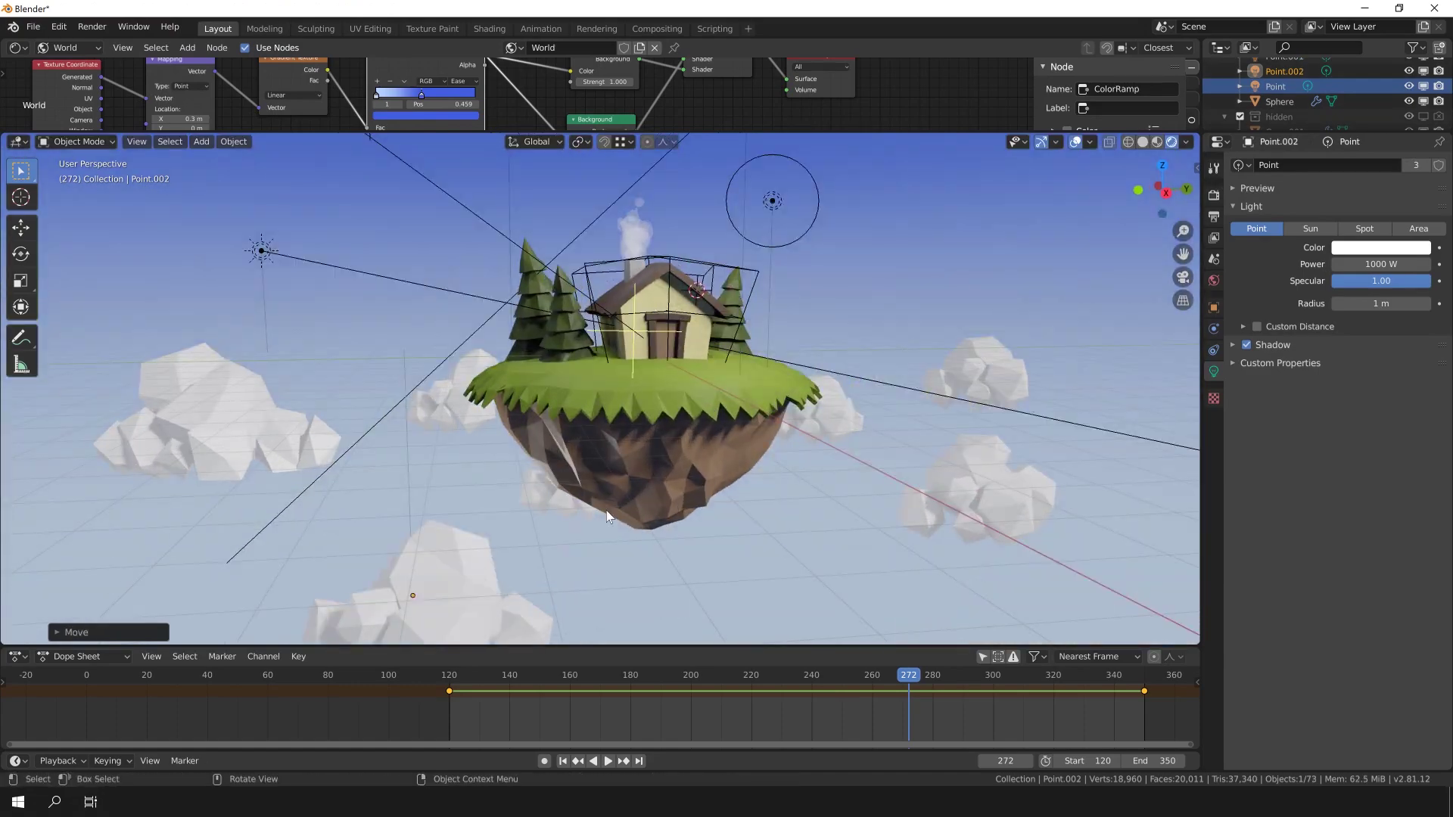
click(728, 278)
click(1382, 247)
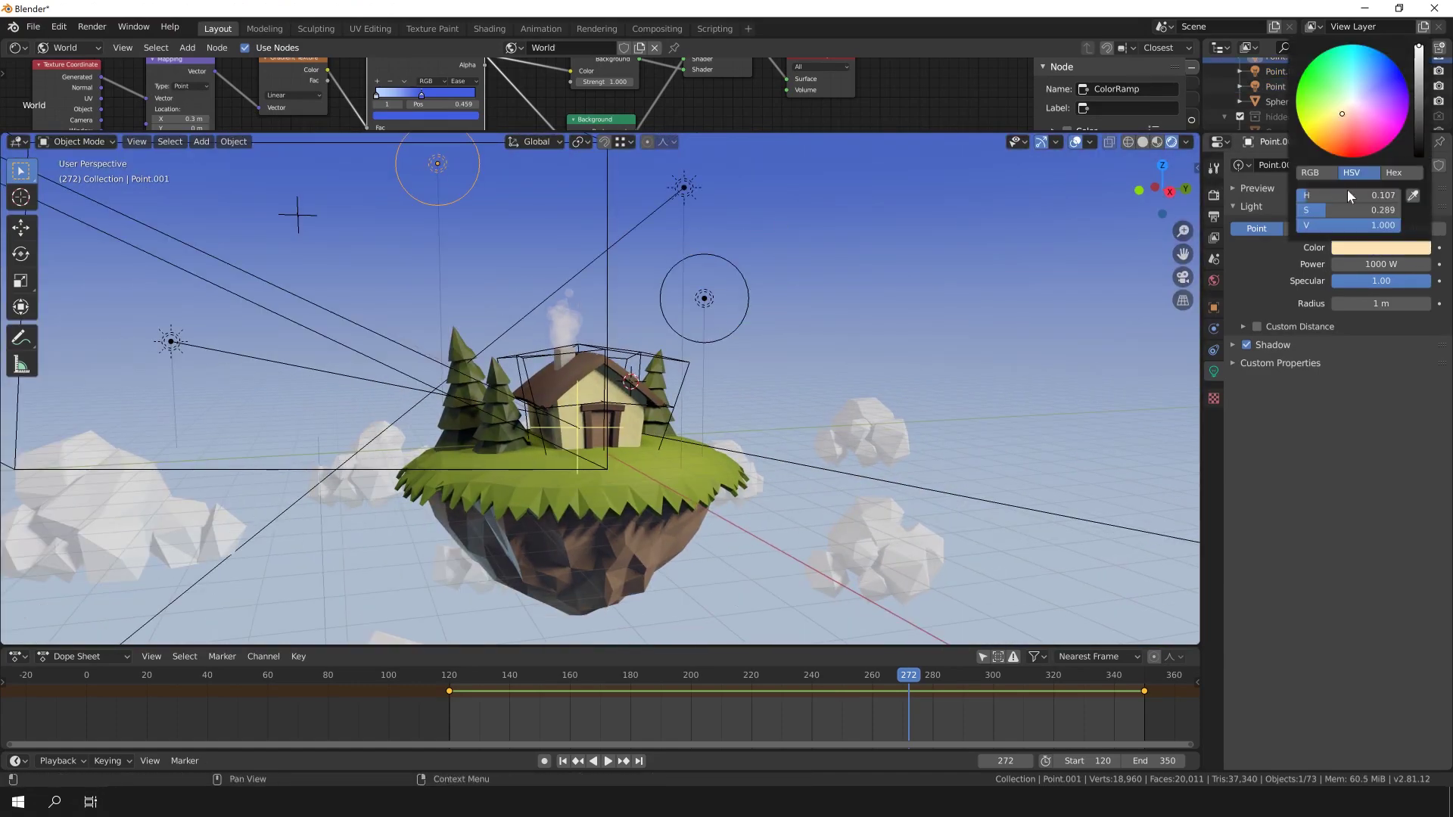